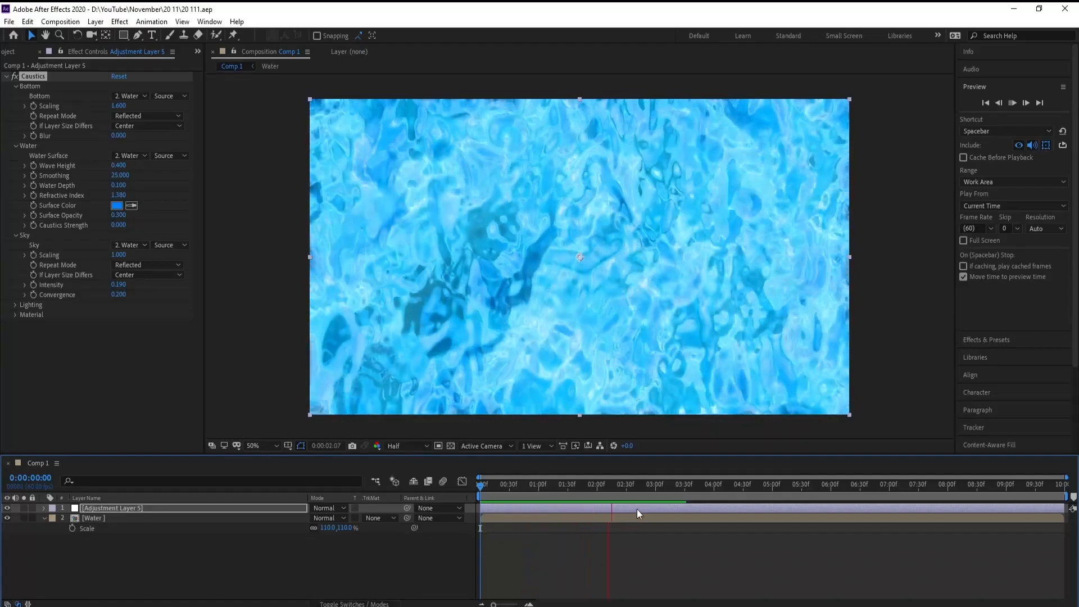
Play back the finished water composition to preview the caustics effect.
key("space")
left_click_drag(674, 488, 684, 518)
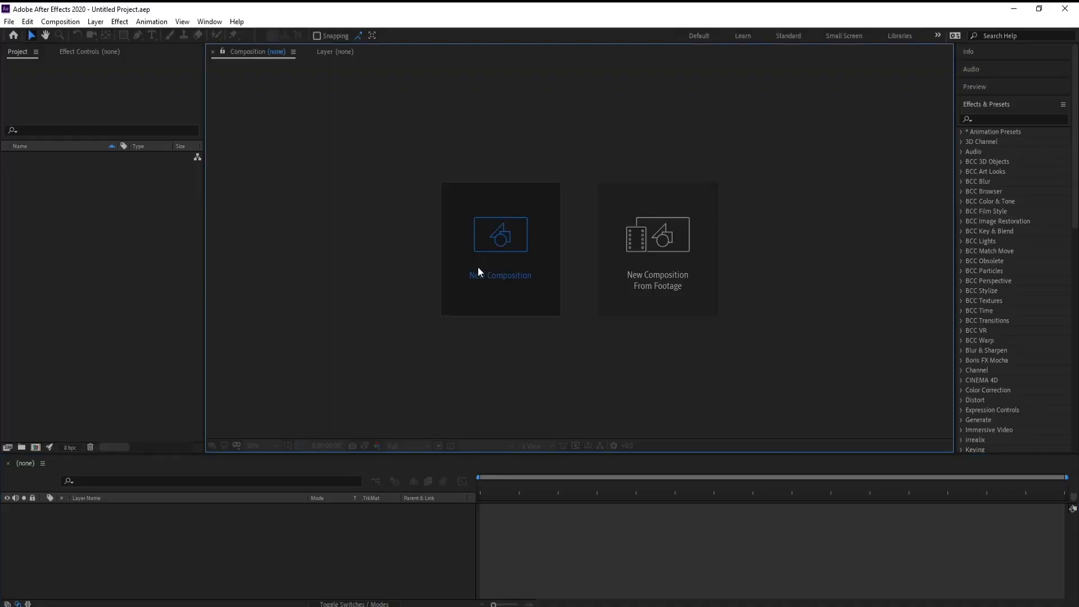
Create a new 1920 x 1080 px composition at 60 frames per second, lasting 10 seconds, with a black background.
left_click(477, 267)
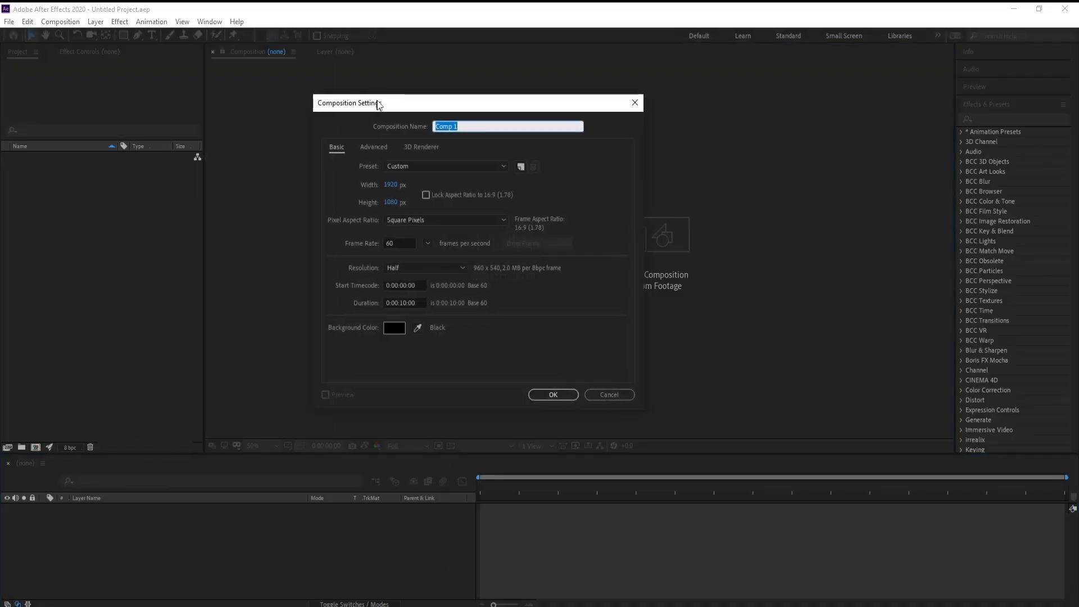
left_click_drag(379, 106, 402, 97)
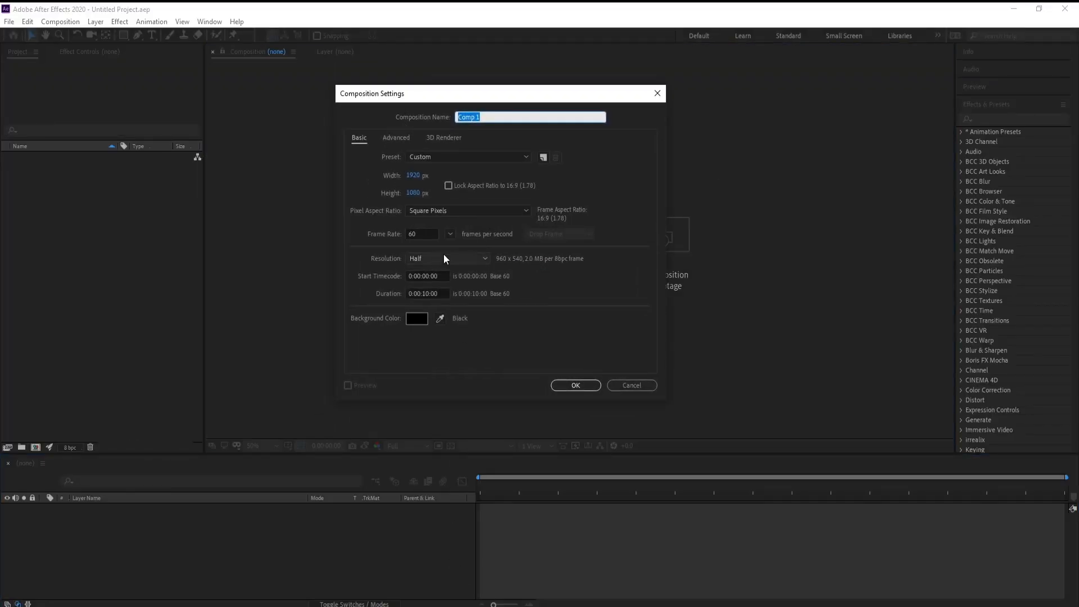
left_click(570, 386)
Add a white 1920 x 1080 px solid layer named "Fractal Noise" to the composition.
left_click(96, 21)
mouse_move(105, 35)
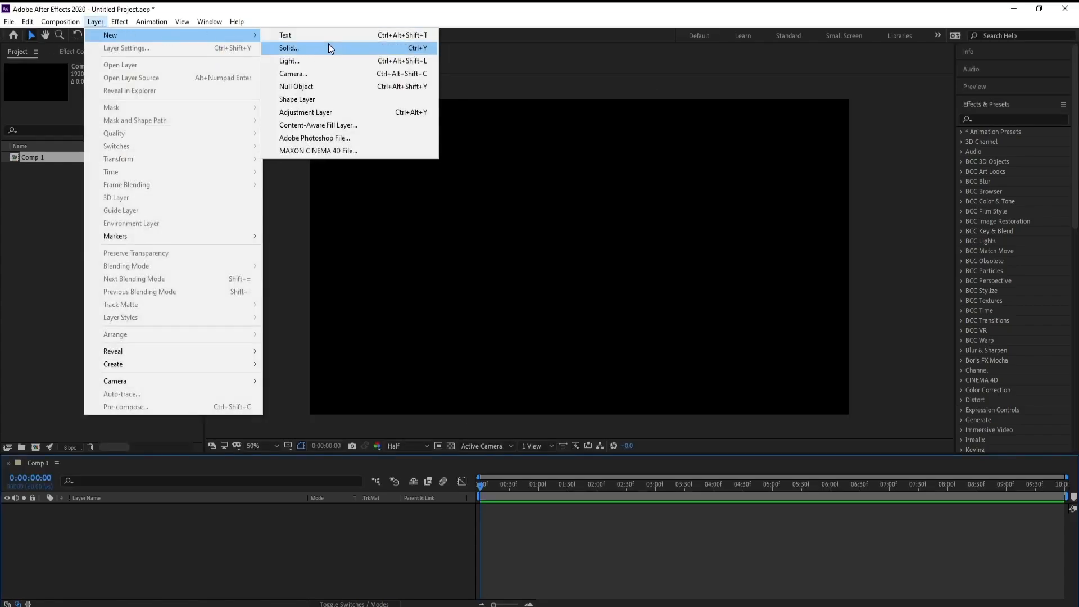
left_click(326, 48)
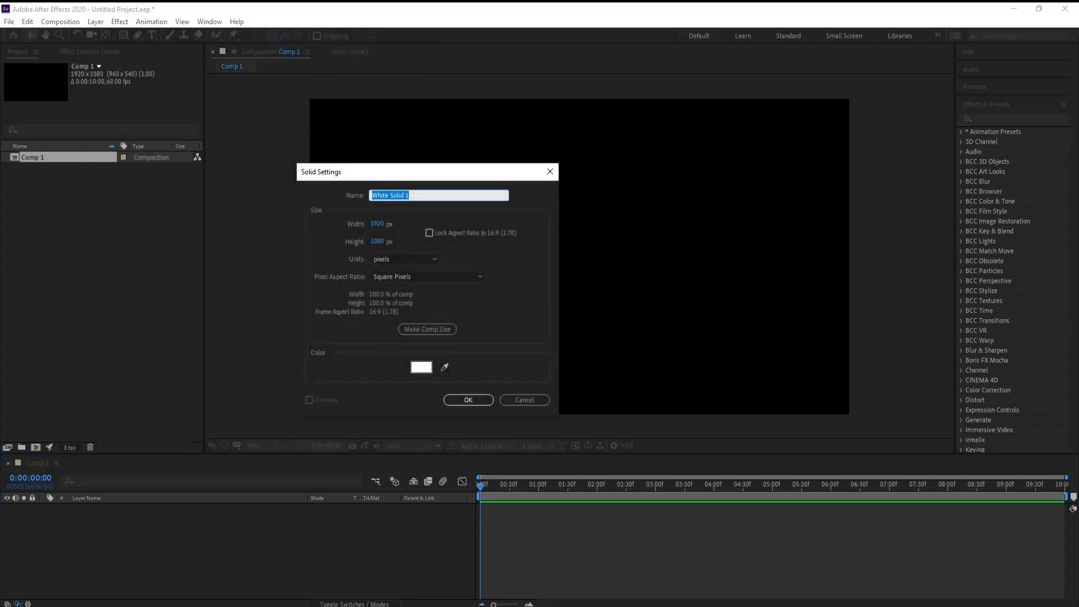
type("Fractal Noise")
left_click(422, 367)
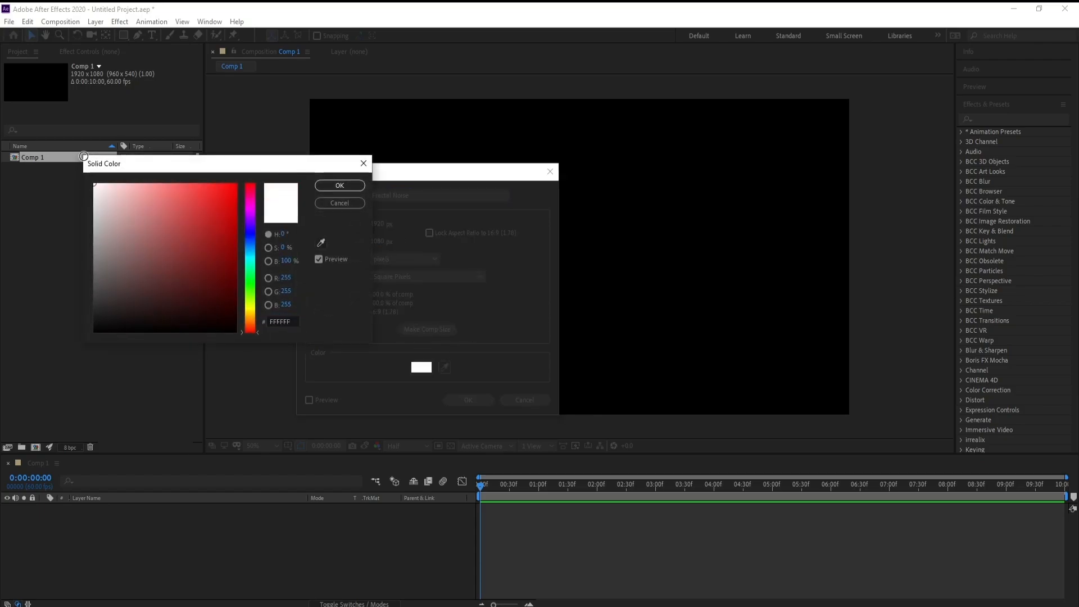
left_click(340, 185)
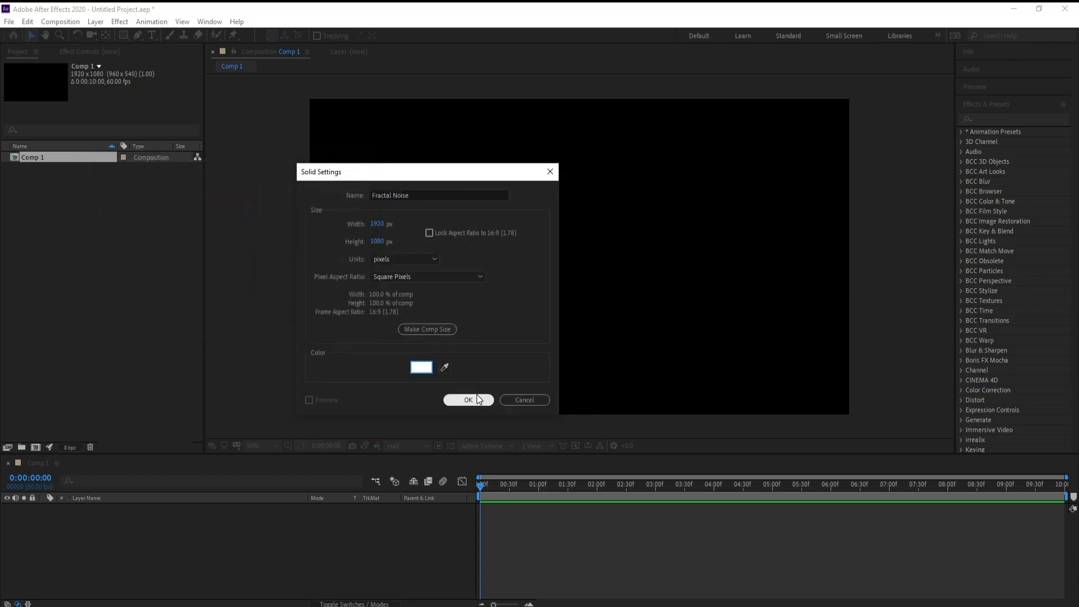
left_click(471, 401)
Find the Fractal Noise effect from Noise & Grain and apply it to the white solid.
left_click(984, 121)
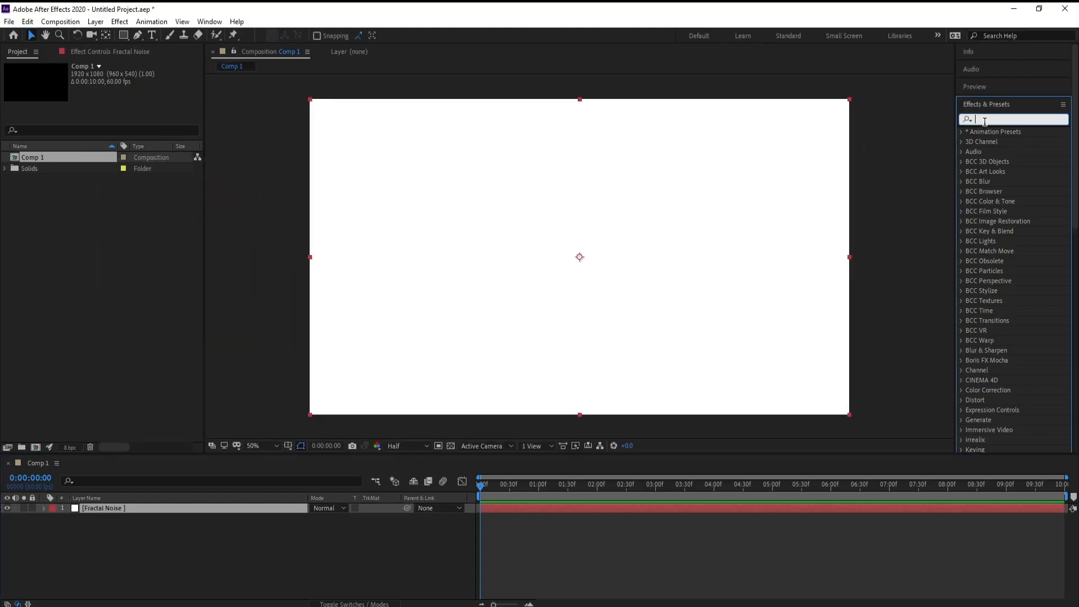
type("fra")
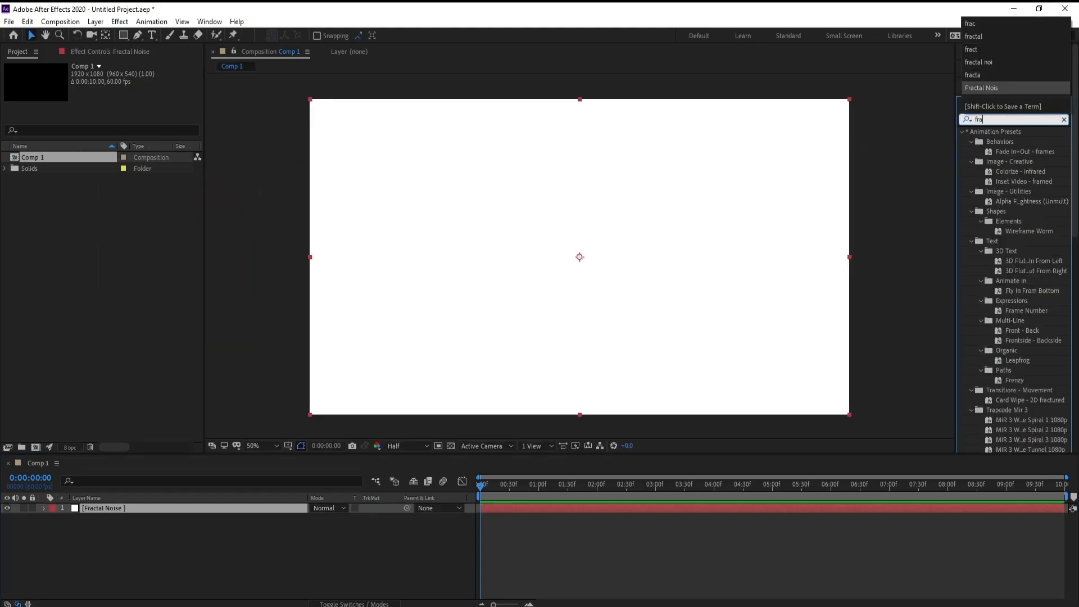
type("ctal n")
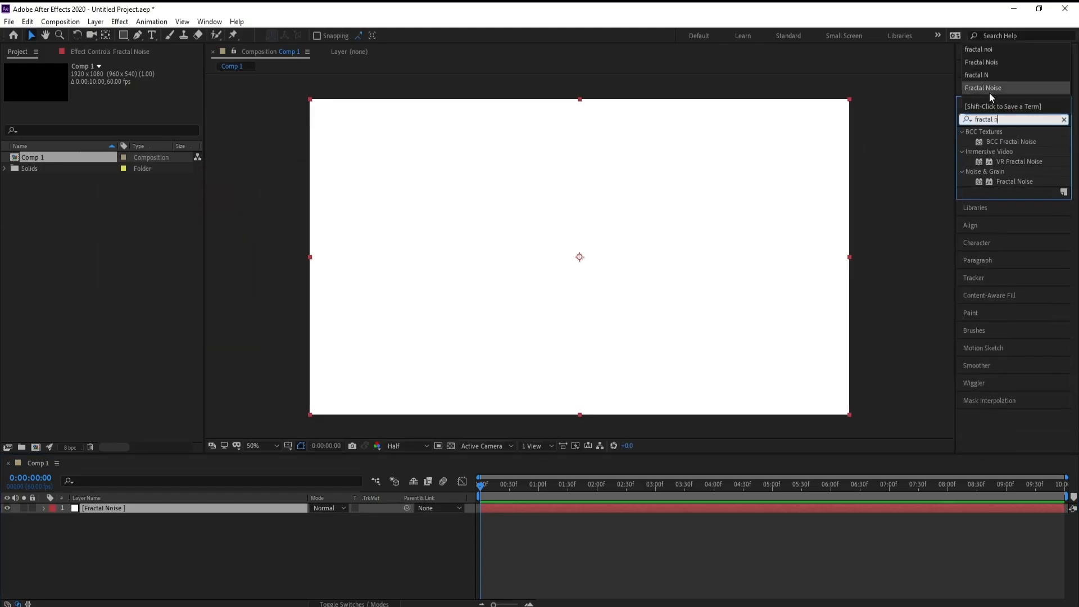
double_click(1015, 182)
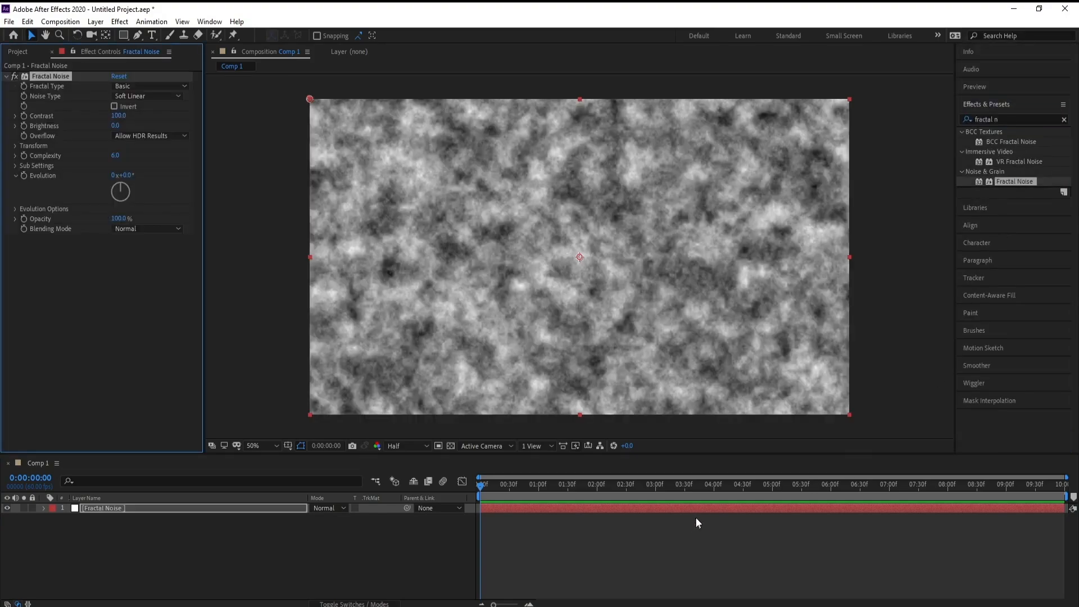
left_click(609, 497)
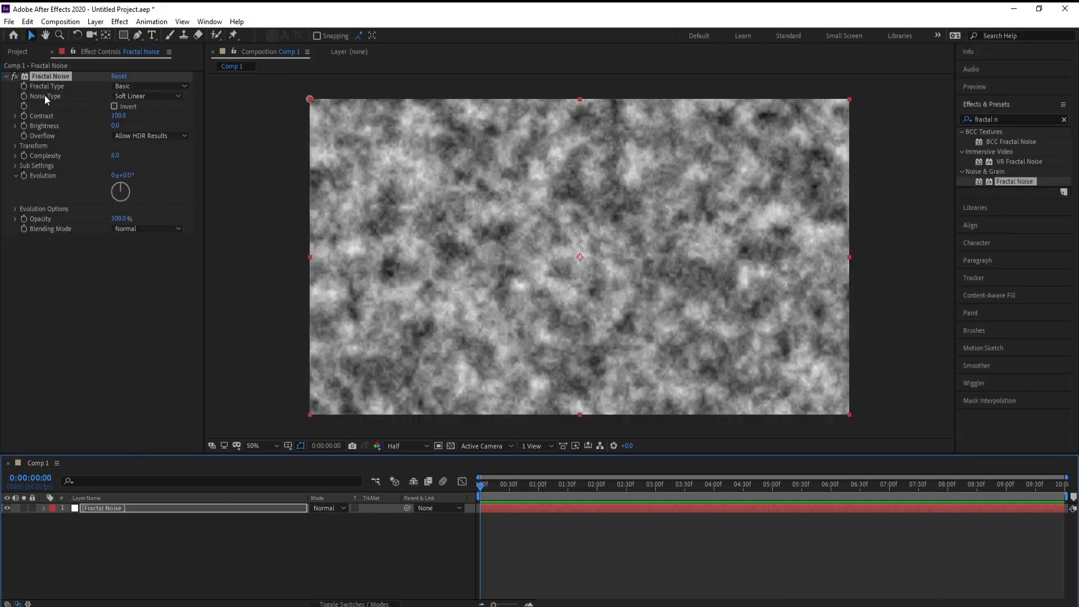
Set the noise effect's Fractal Type to Turbulent Sharp and Noise Type to Spline, and turn on Invert.
left_click(121, 86)
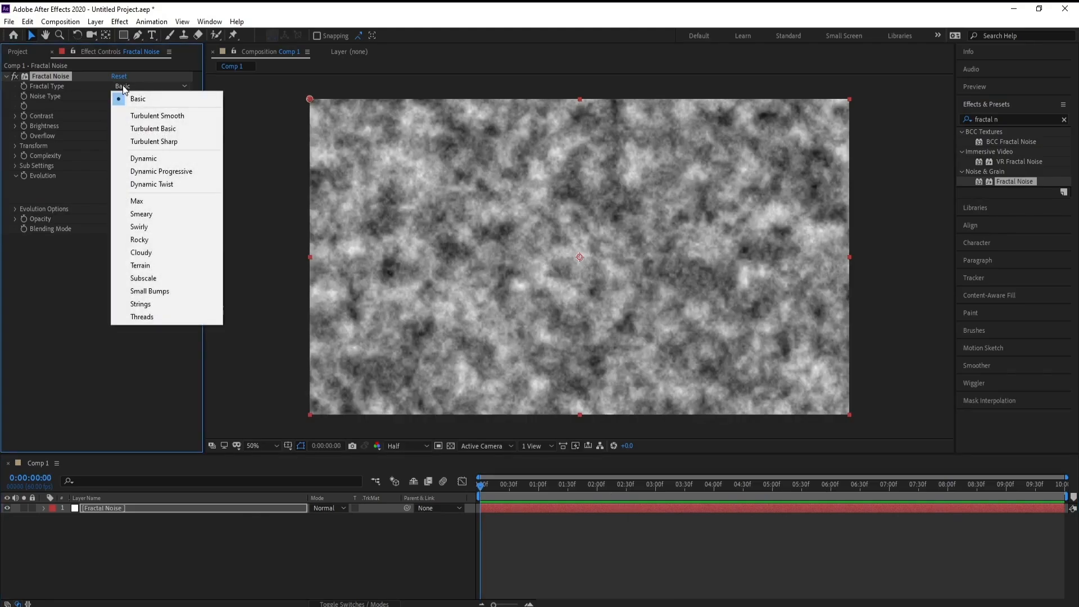
left_click(159, 142)
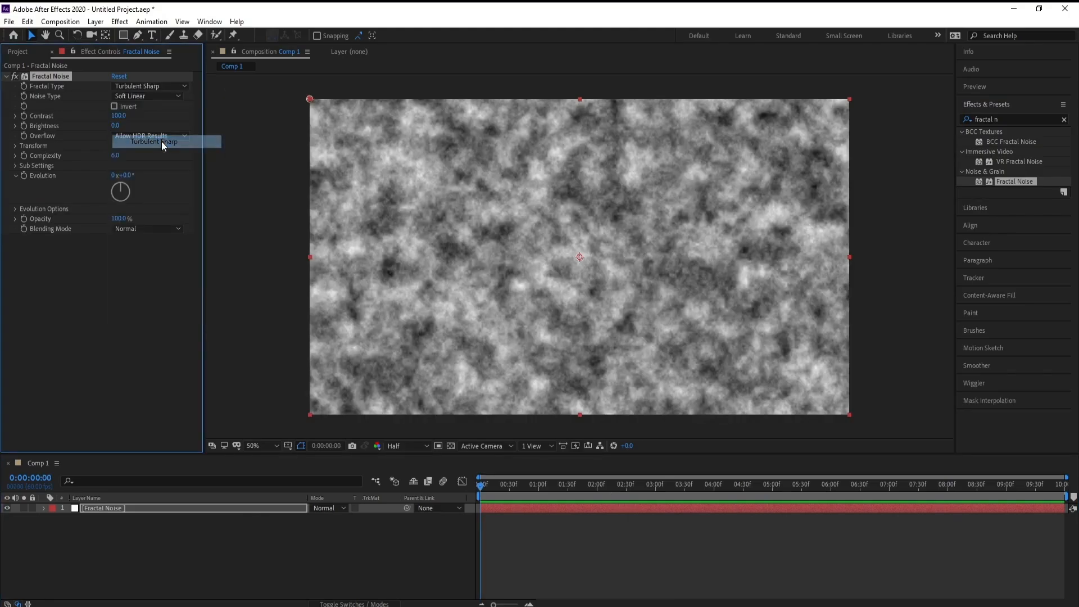
left_click(139, 95)
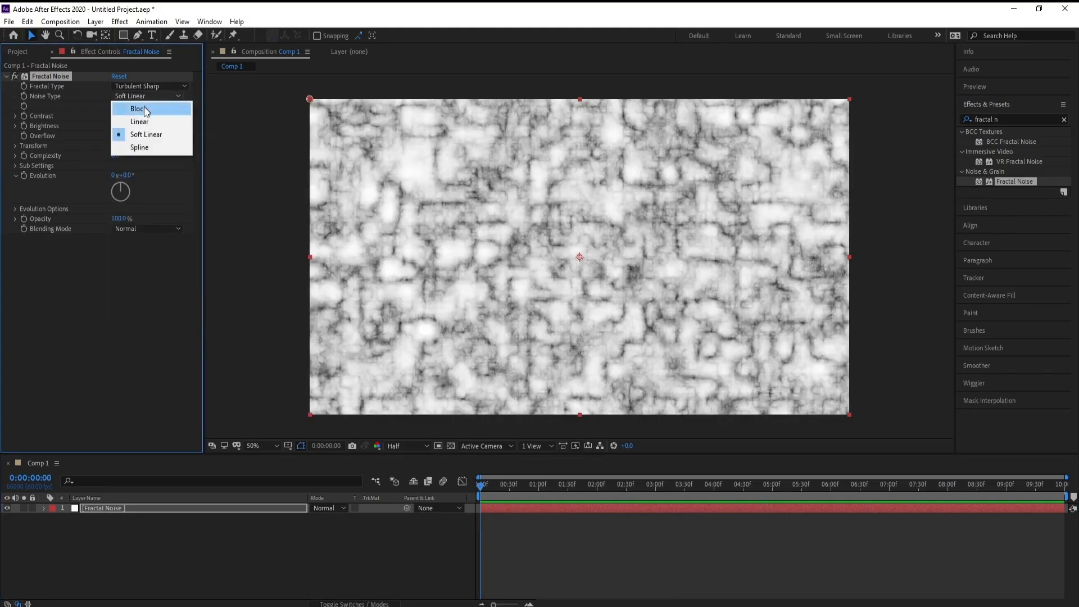
left_click(150, 145)
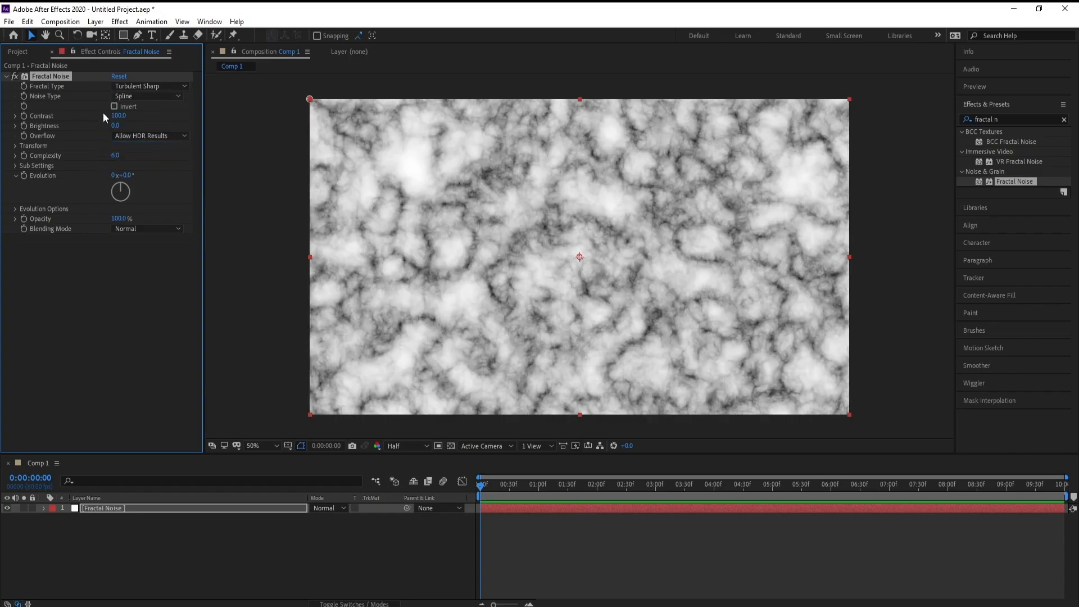
left_click(114, 106)
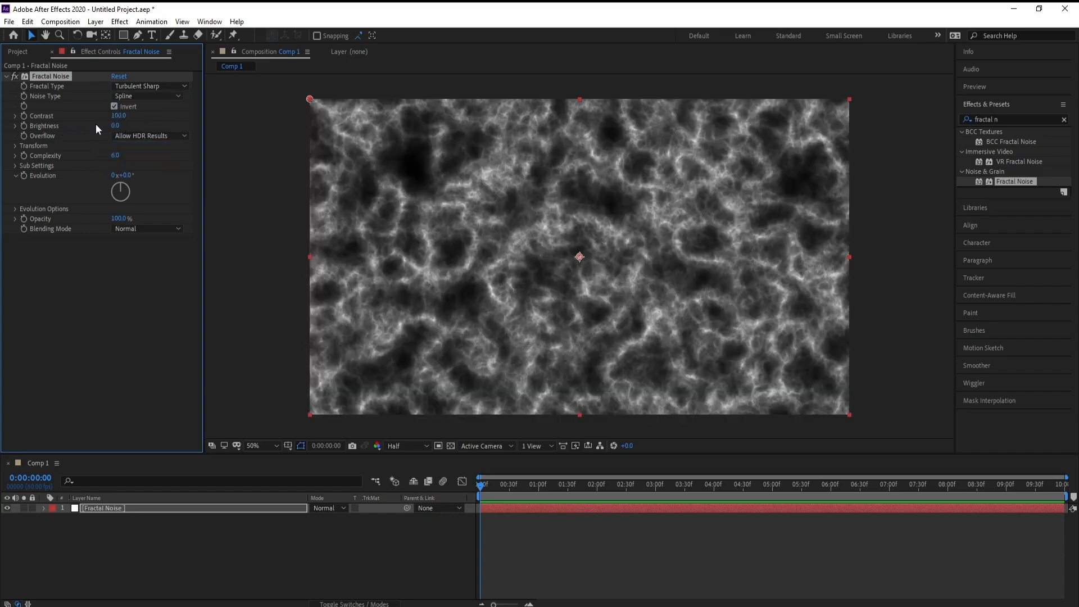
Set the Fractal Noise contrast to 80 and its transform scale to 150.
left_click(117, 117)
type("80")
key("Return")
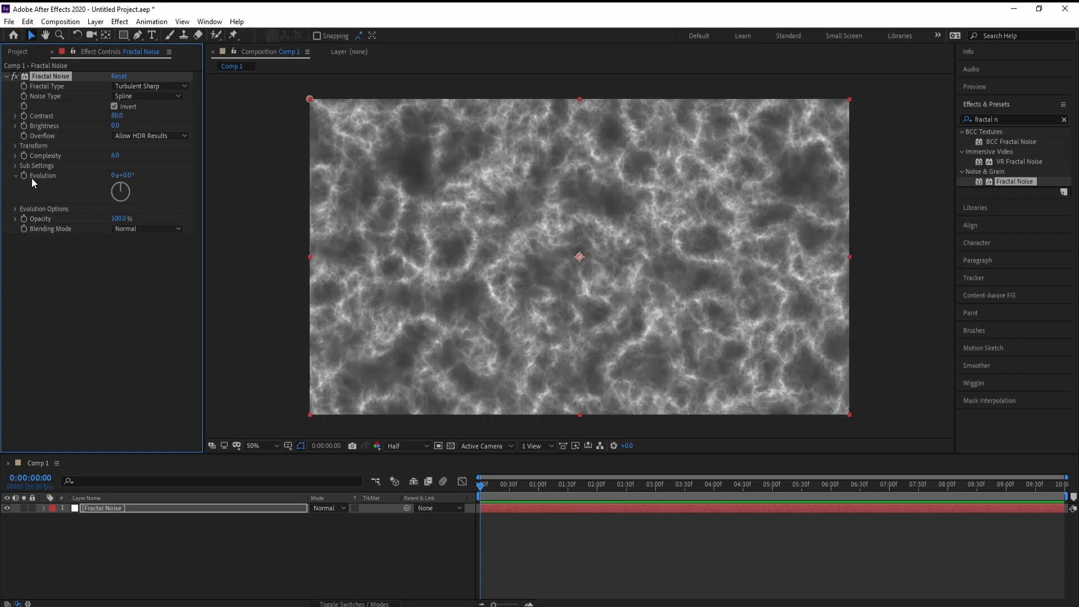
left_click(15, 145)
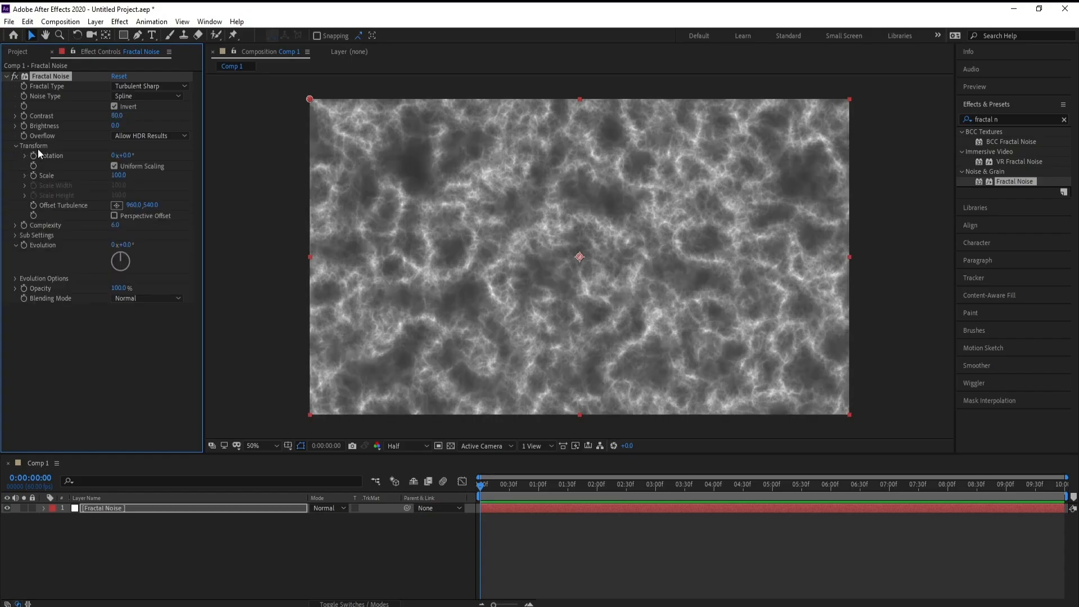
left_click(116, 176)
type("150")
key("Return")
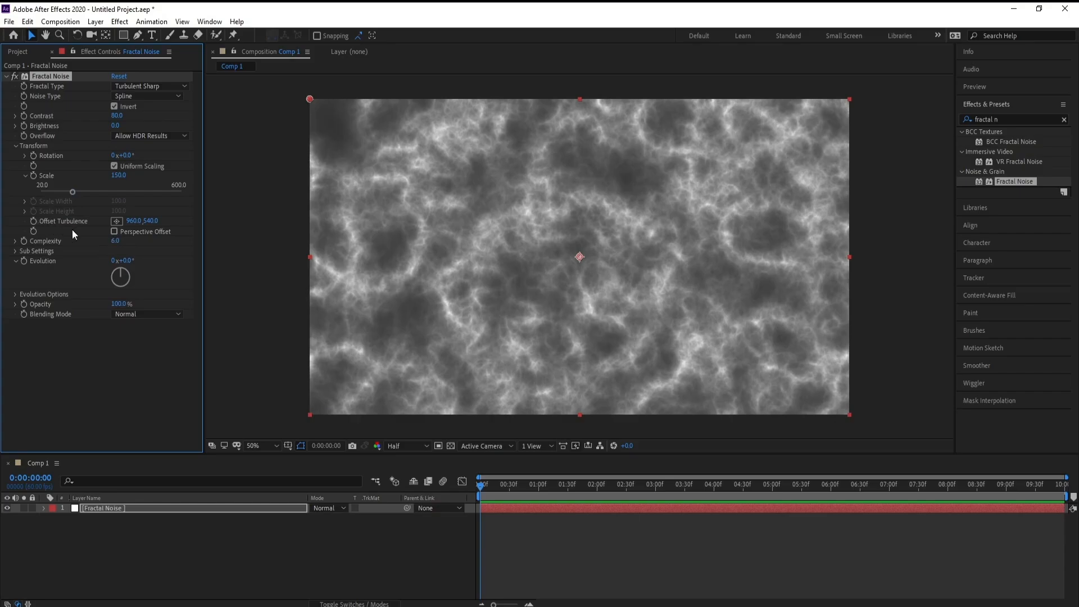
Keyframe Offset Turbulence at 960, -540 on the first frame and 960, 540 on the last frame, and preview the motion.
left_click_drag(482, 485, 1065, 485)
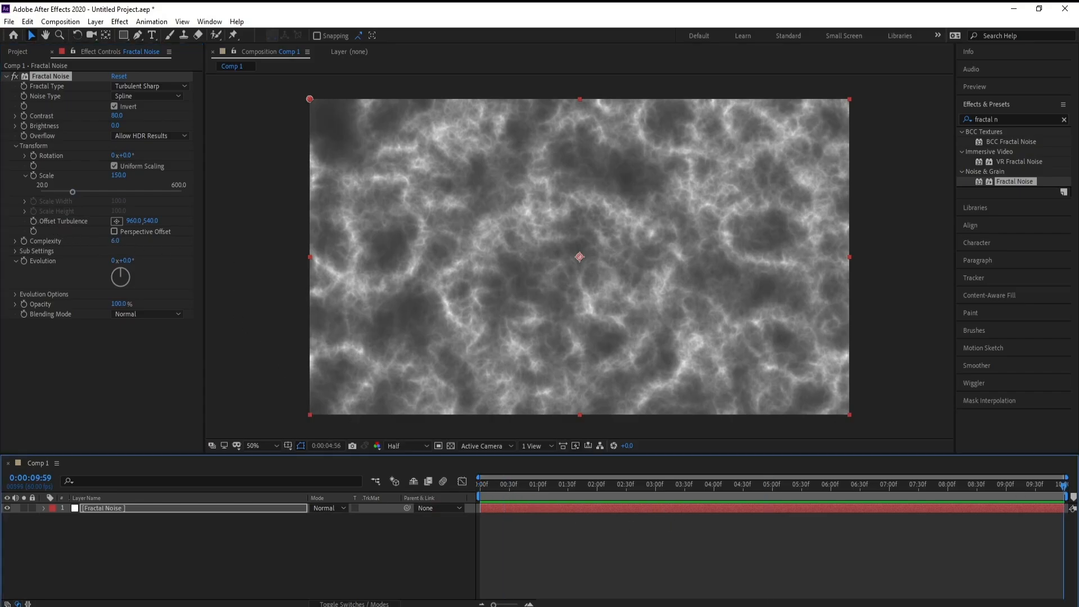
left_click(35, 221)
left_click_drag(573, 492, 352, 496)
left_click(150, 221)
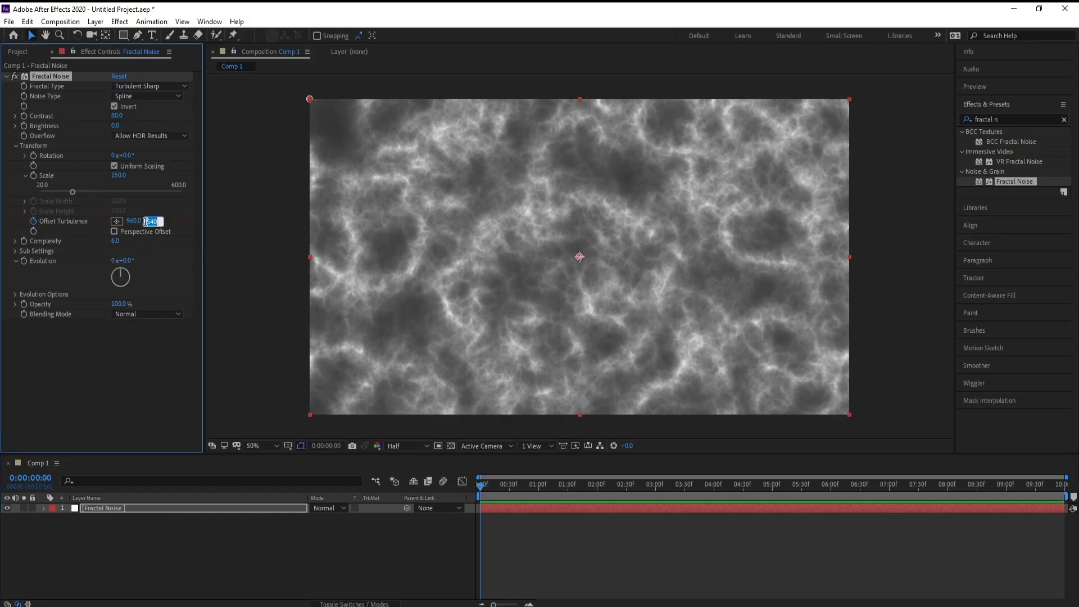
left_click(147, 221)
type("-")
key("Return")
key("space")
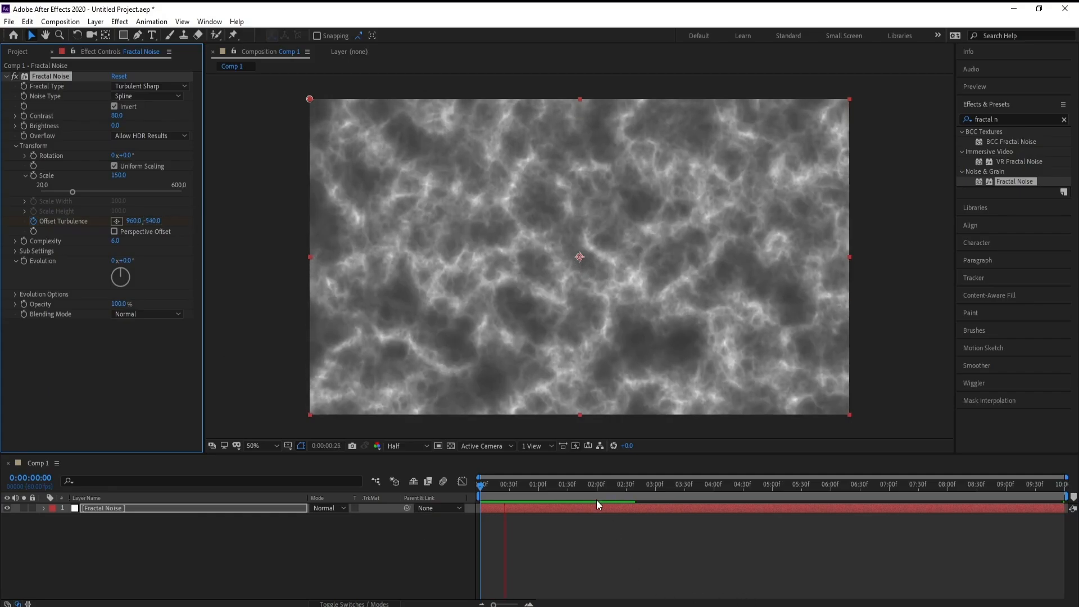
key("space")
left_click_drag(564, 487, 376, 498)
key("space")
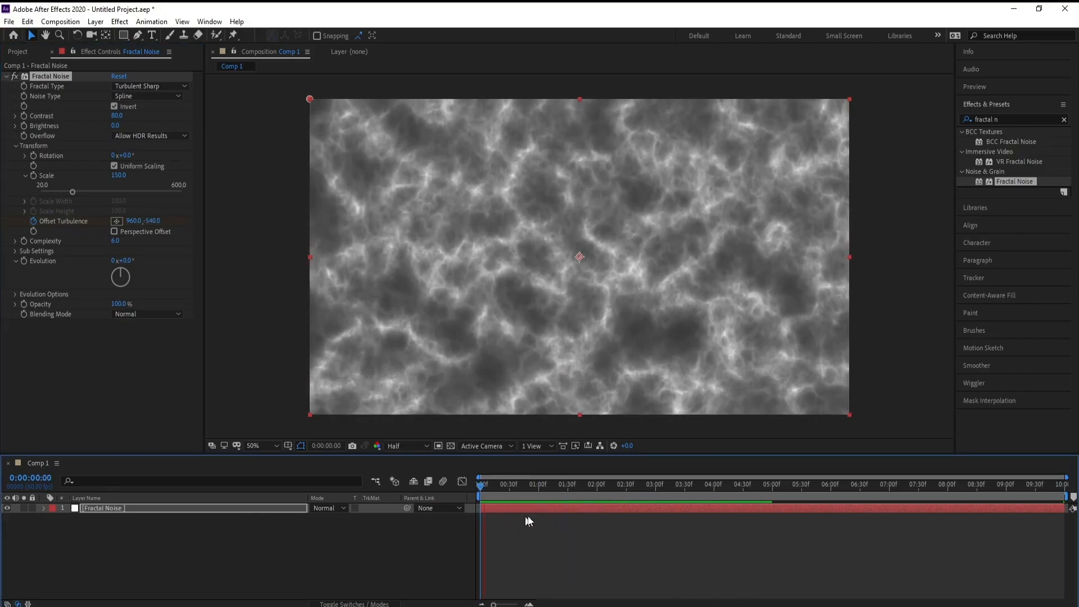
key("space")
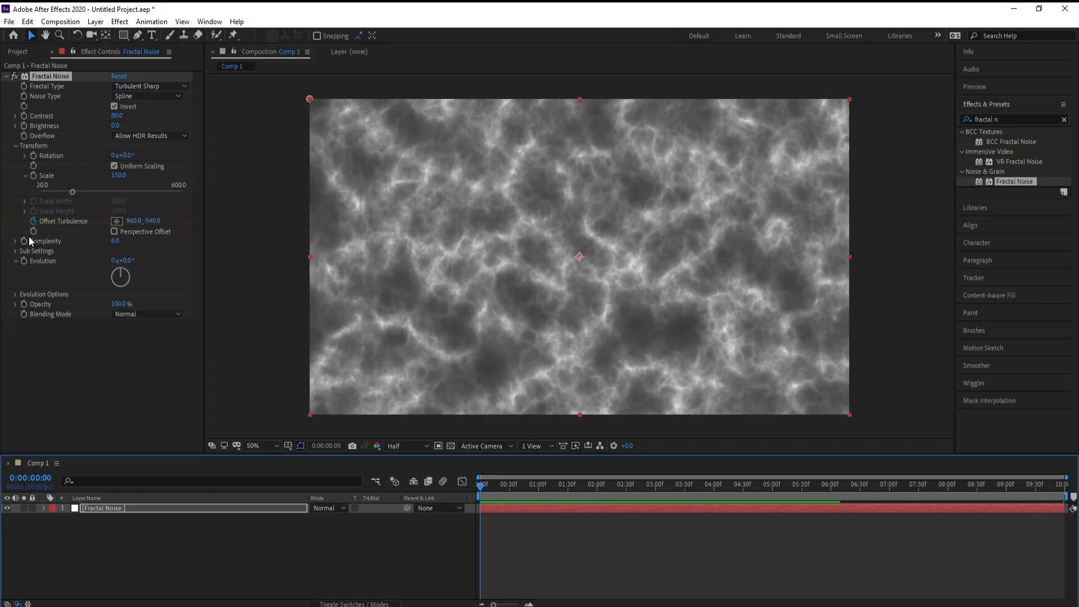
Add the expression time*100 to the Fractal Noise Evolution property and preview the animation.
left_click(22, 261, "alt")
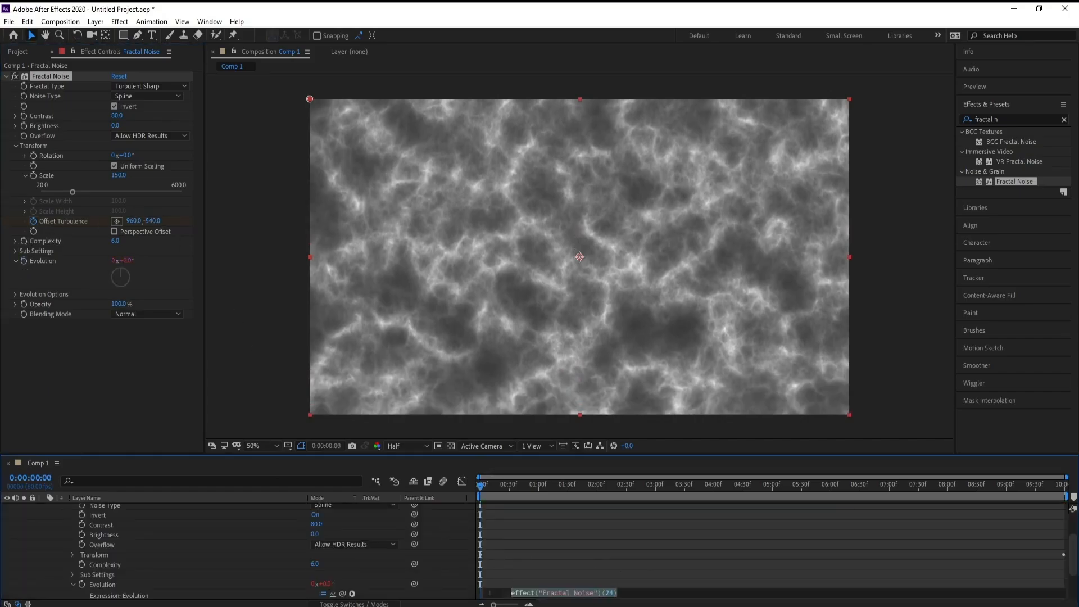
type("time*")
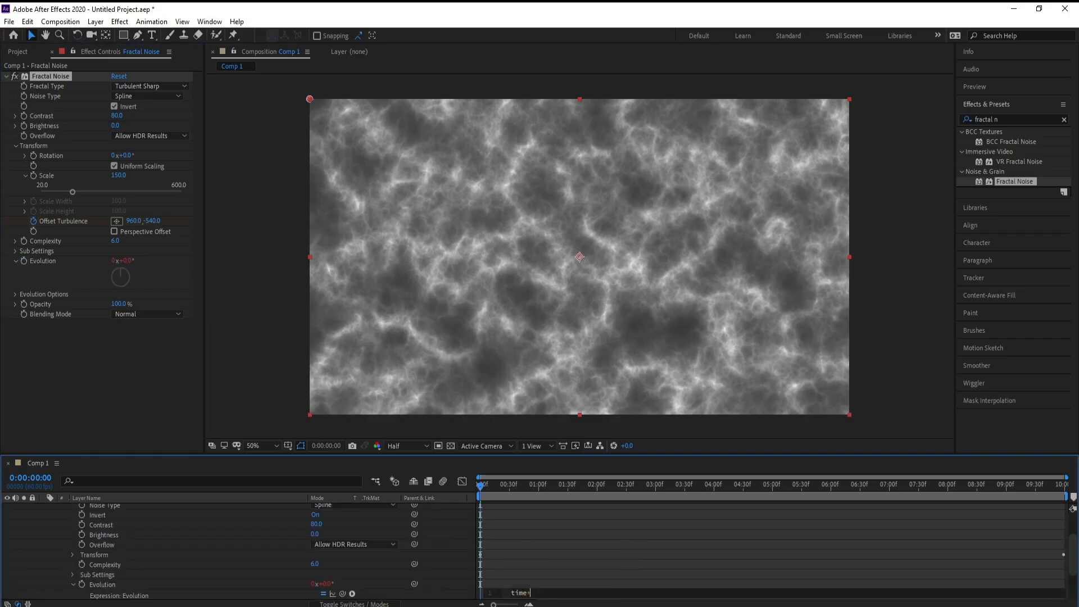
type("100")
left_click(258, 420)
key("space")
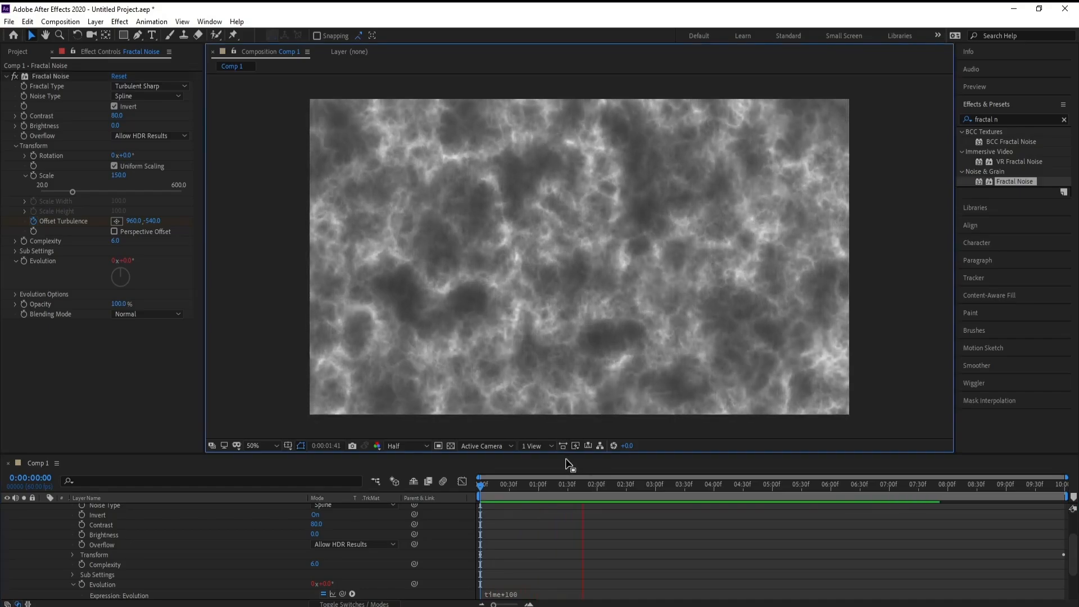
key("space")
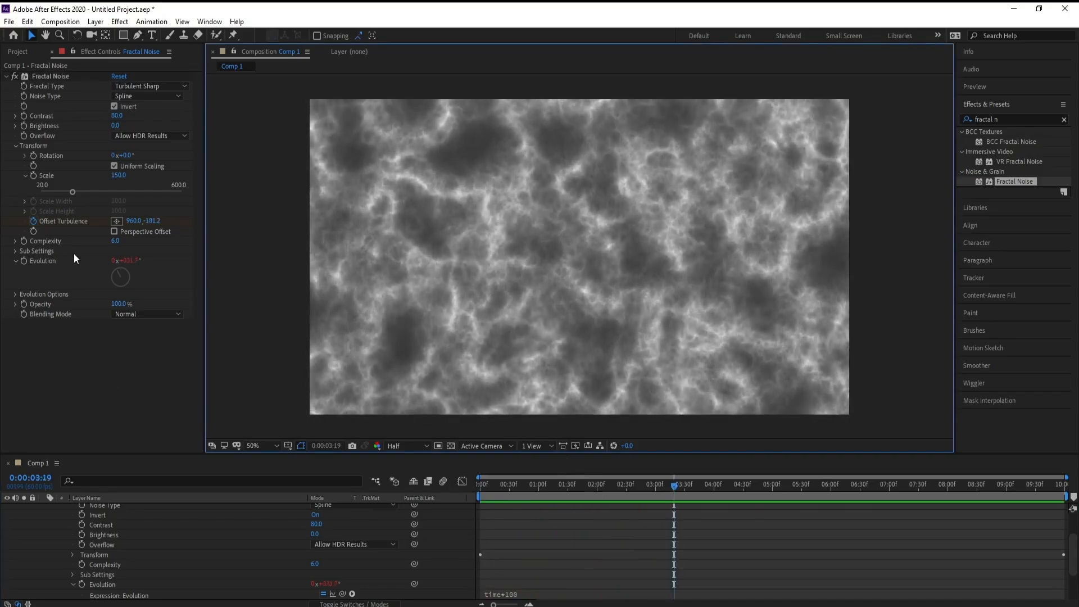
Set the Fractal Noise complexity to 1.
left_click(115, 241)
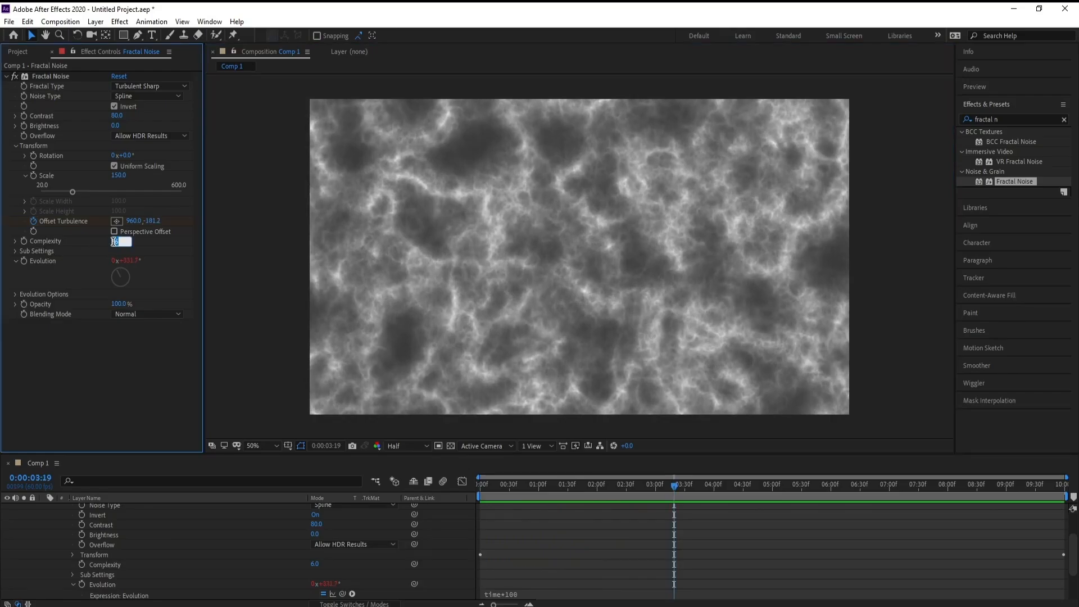
type("1")
key("Return")
Collapse the solid layer's properties and rename the solid to "Fractal Noise 1" in its settings.
scroll(123, 525, "up", 2)
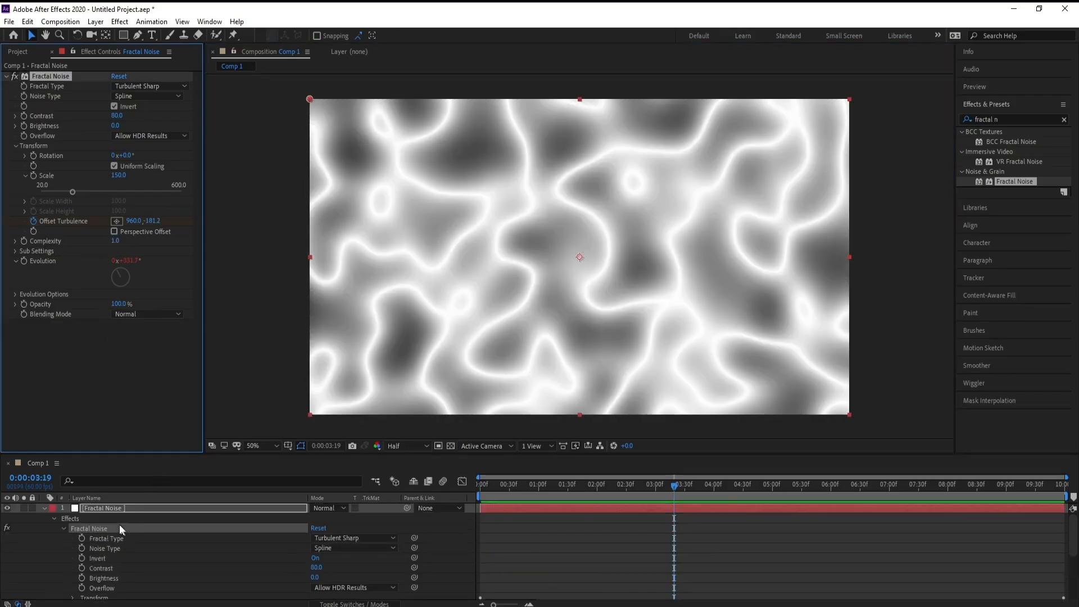
left_click(45, 507)
right_click(86, 507)
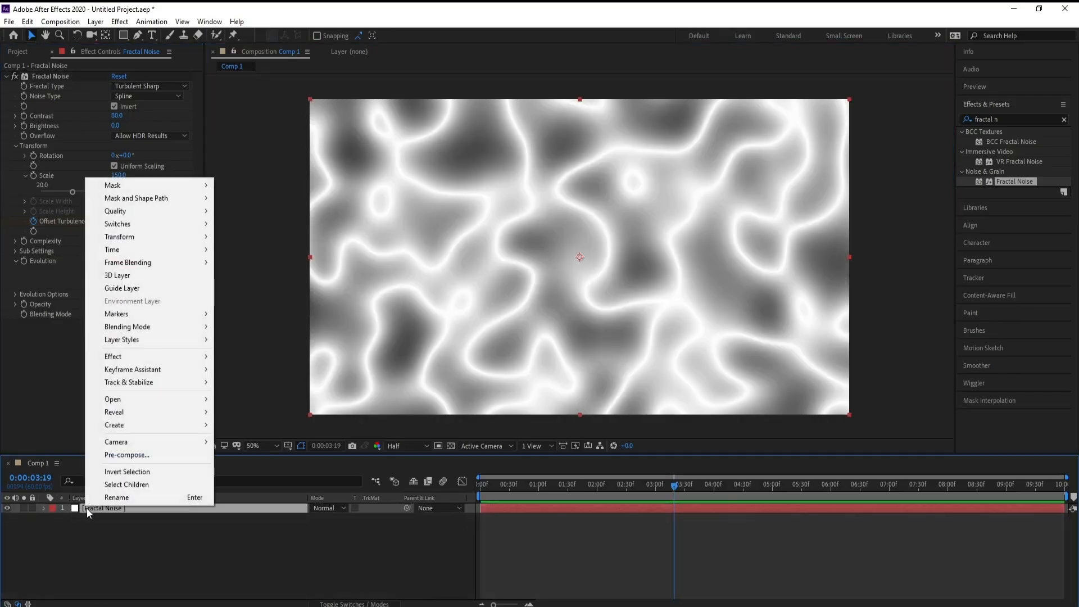
left_click(87, 509)
left_click(96, 21)
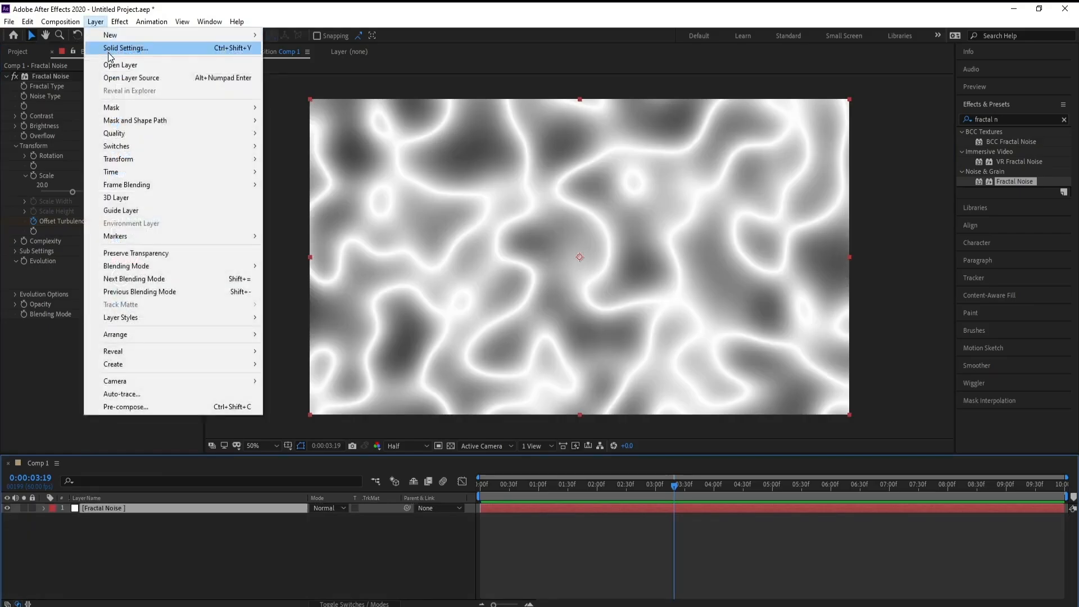
left_click(109, 48)
left_click(307, 125)
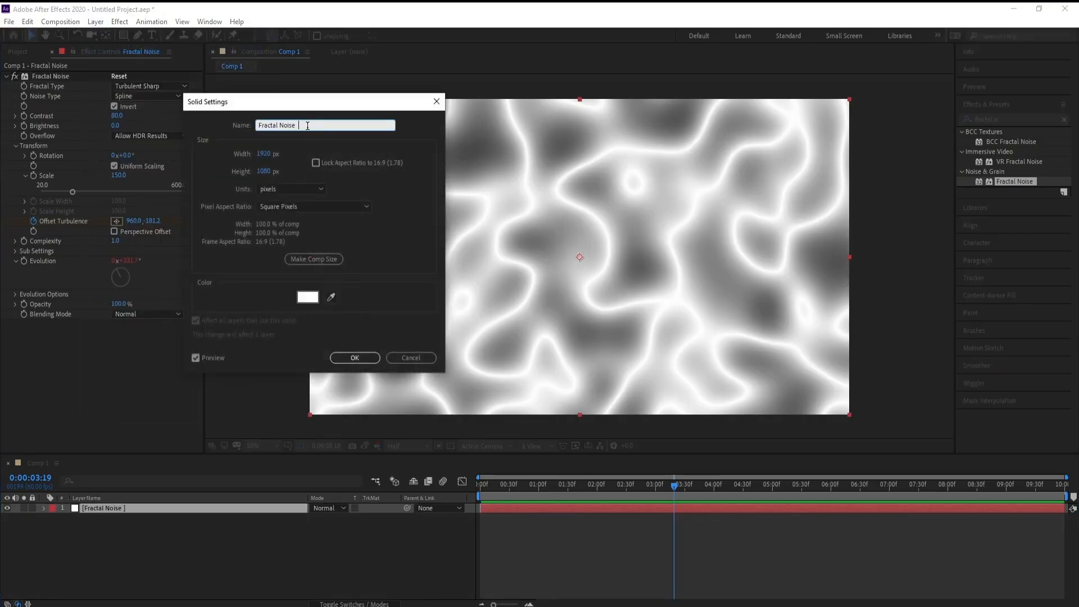
type("1")
key("Return")
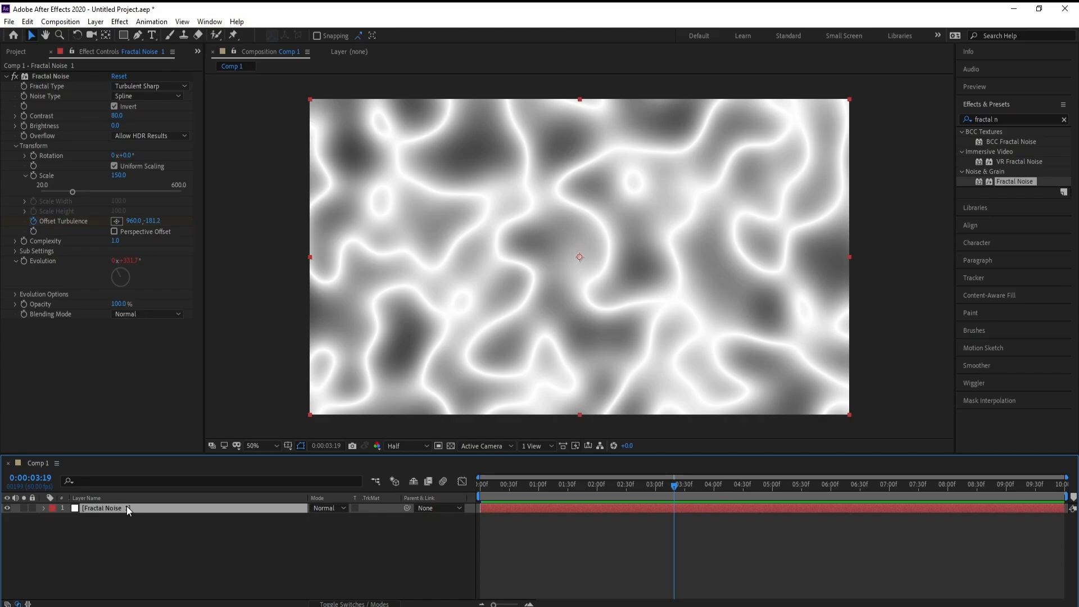
Duplicate the Fractal Noise 1 layer and give the copy a new solid named Fractal Noise 2.
key("ctrl+d")
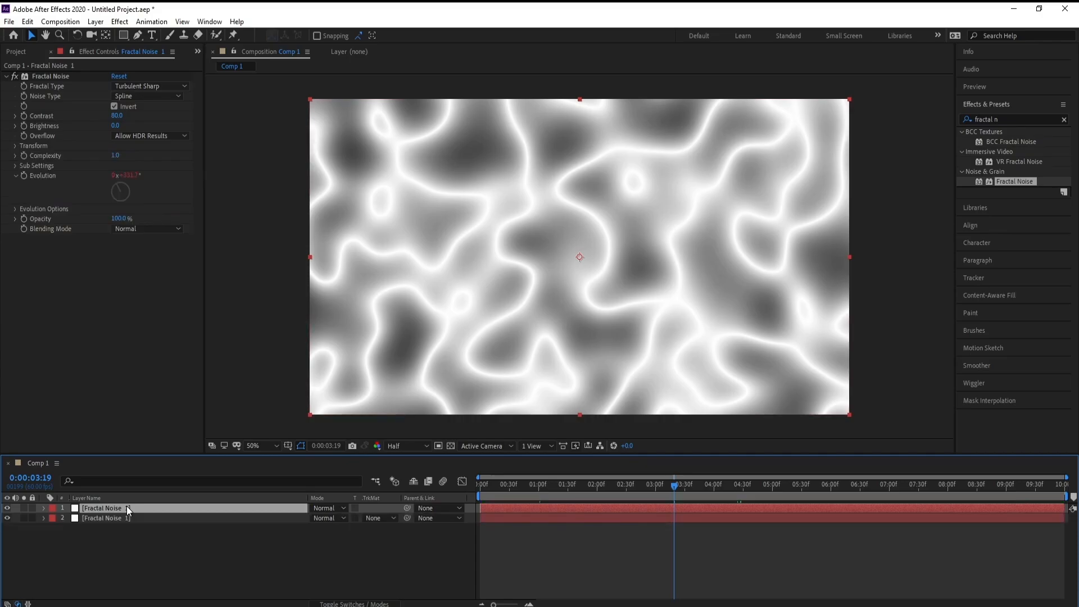
left_click(95, 21)
left_click(113, 49)
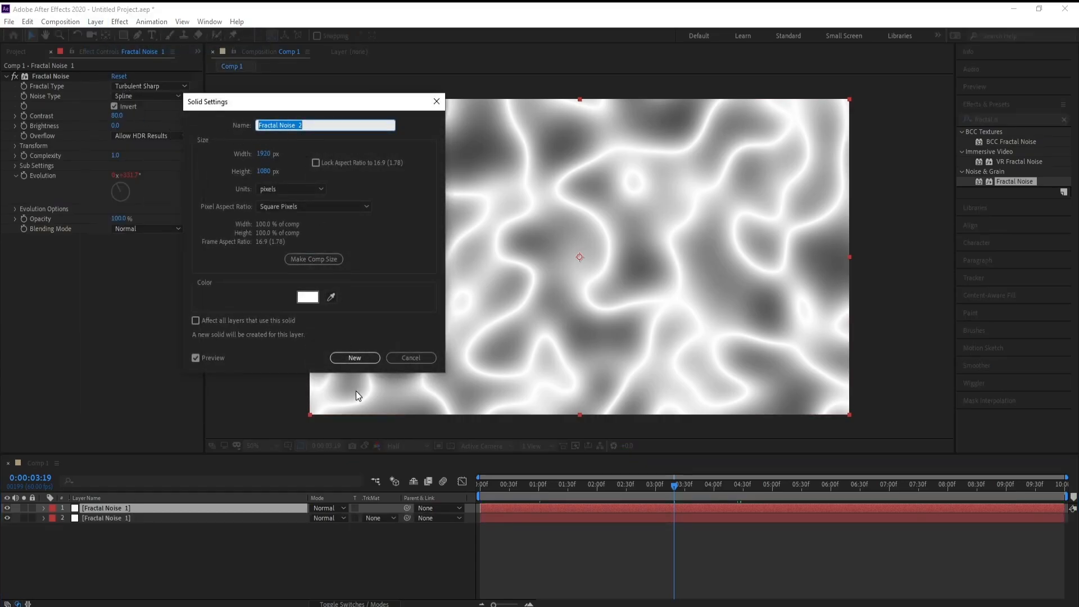
left_click(366, 358)
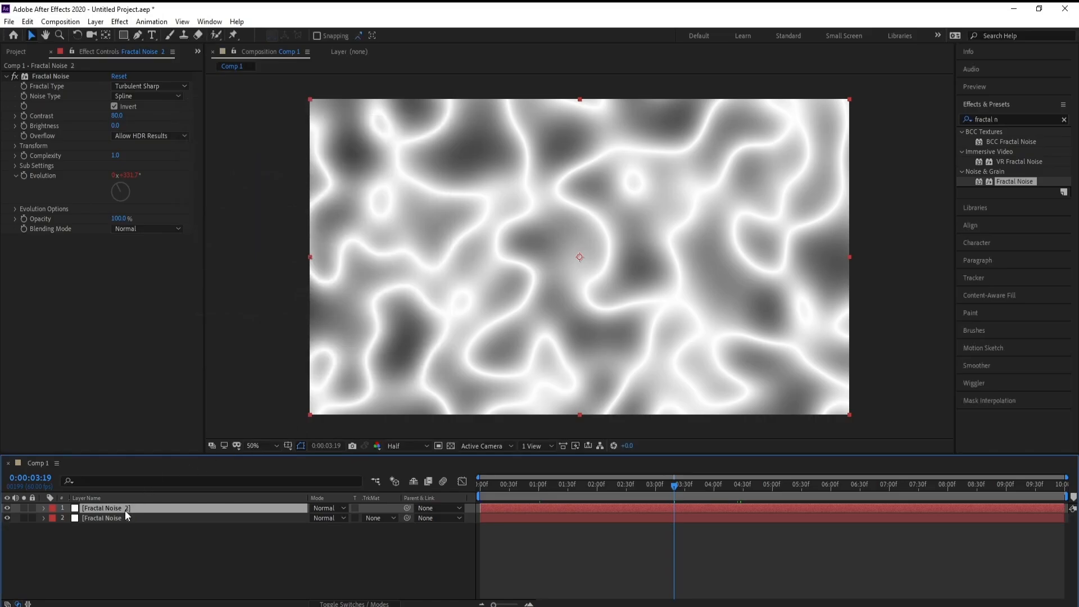
Set the blending mode of the Fractal Noise 2 layer to Hard Light.
left_click(328, 508)
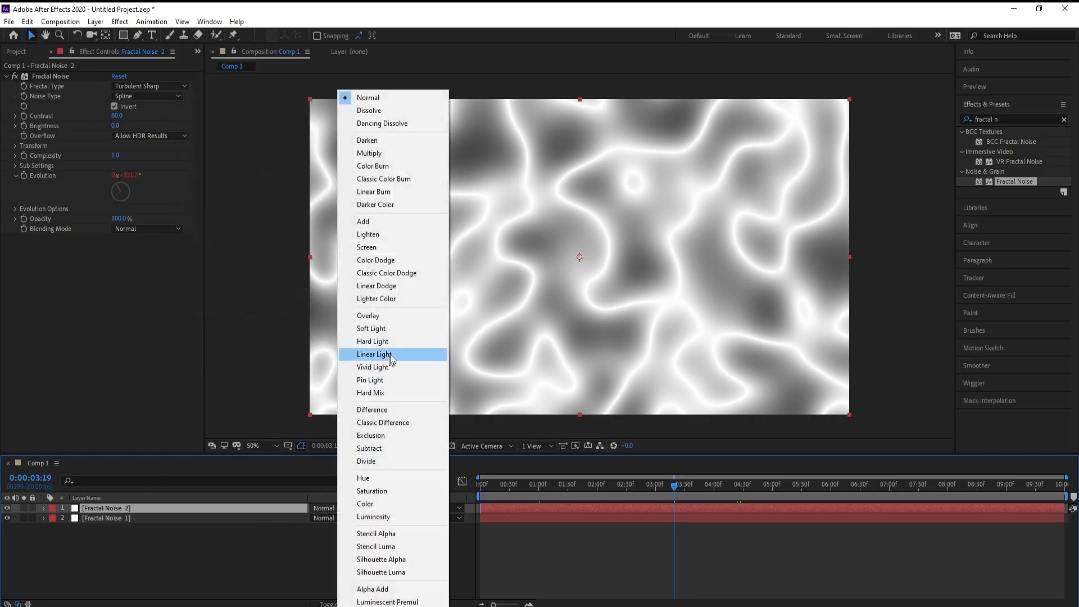
left_click(413, 344)
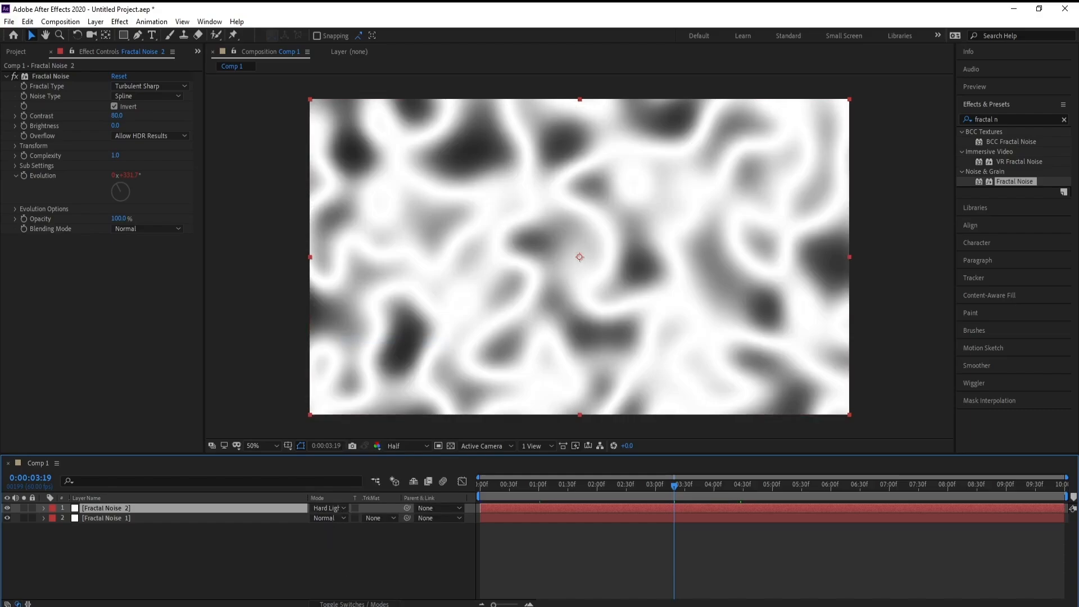
left_click(345, 604)
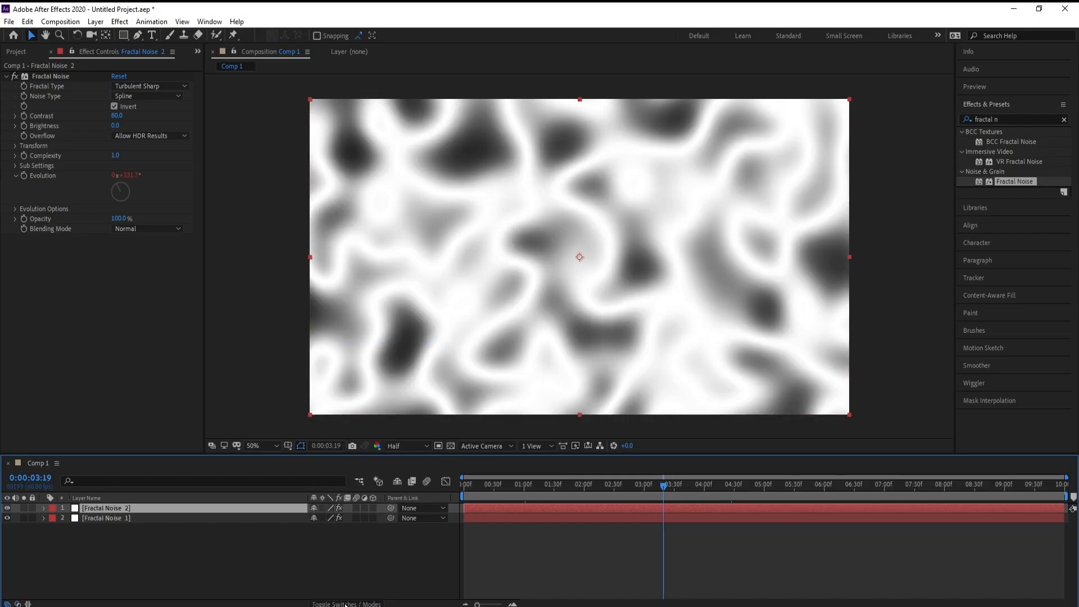
left_click(346, 604)
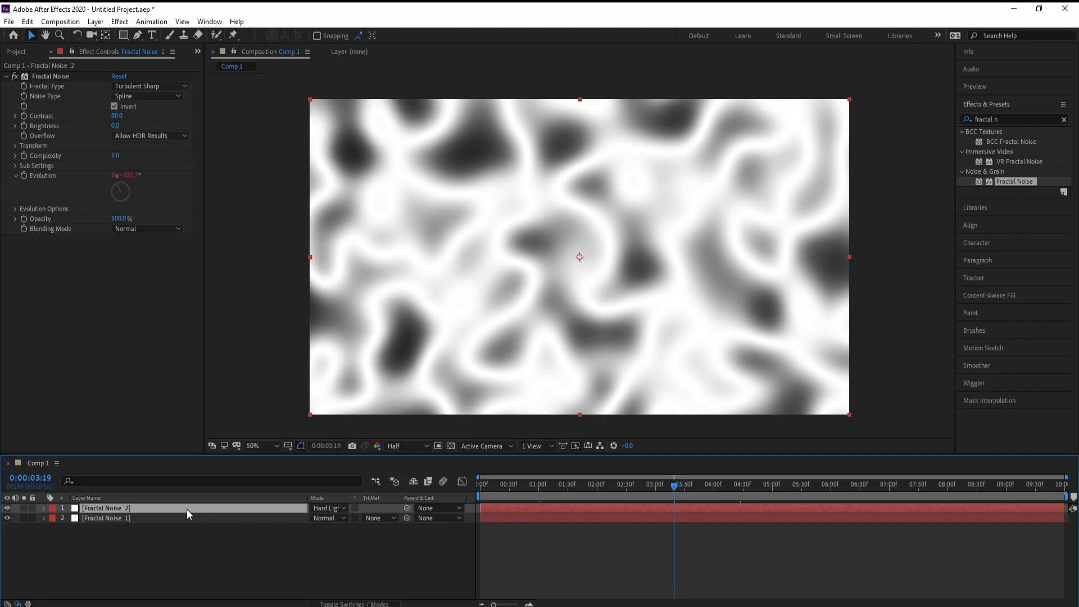
Change the Fractal Noise 2 layer's fractal type to Smeary, with contrast 40 and brightness -20.
left_click(151, 87)
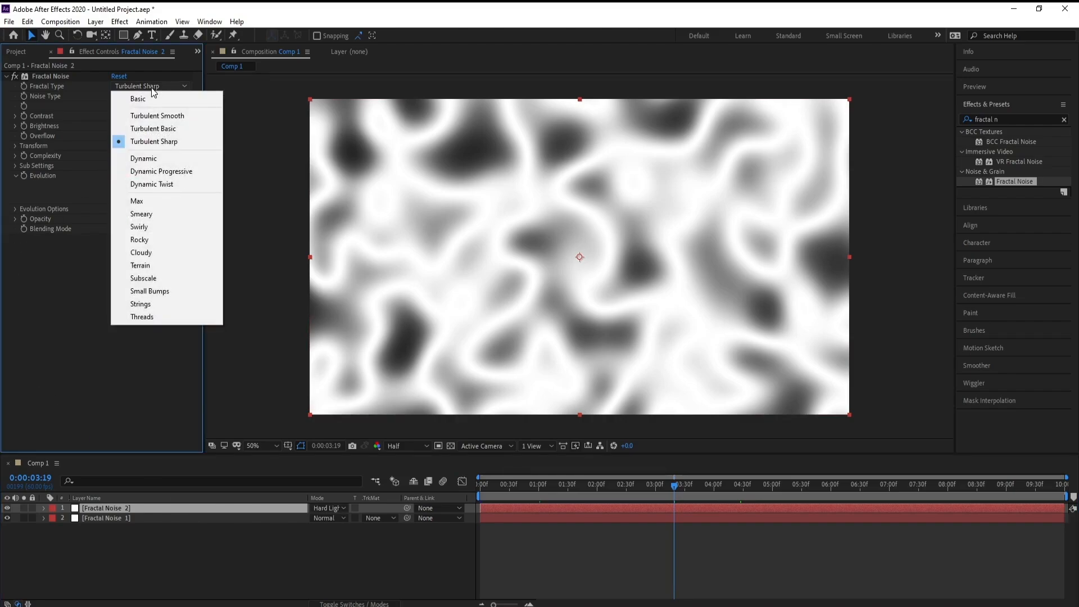
left_click(168, 217)
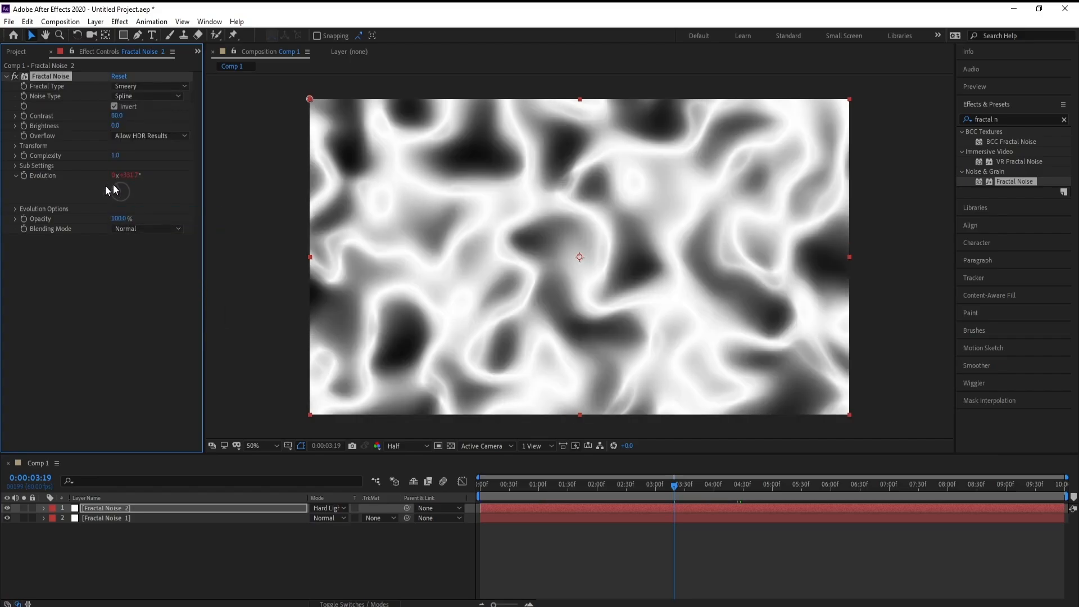
left_click(118, 116)
type("40")
left_click(118, 126)
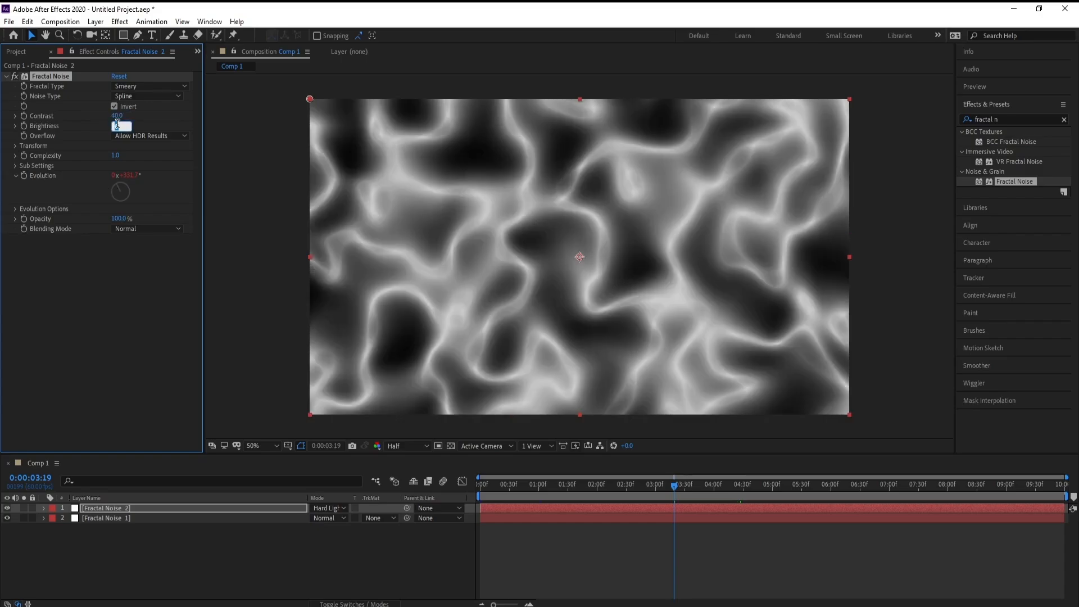
type("-20")
key("Return")
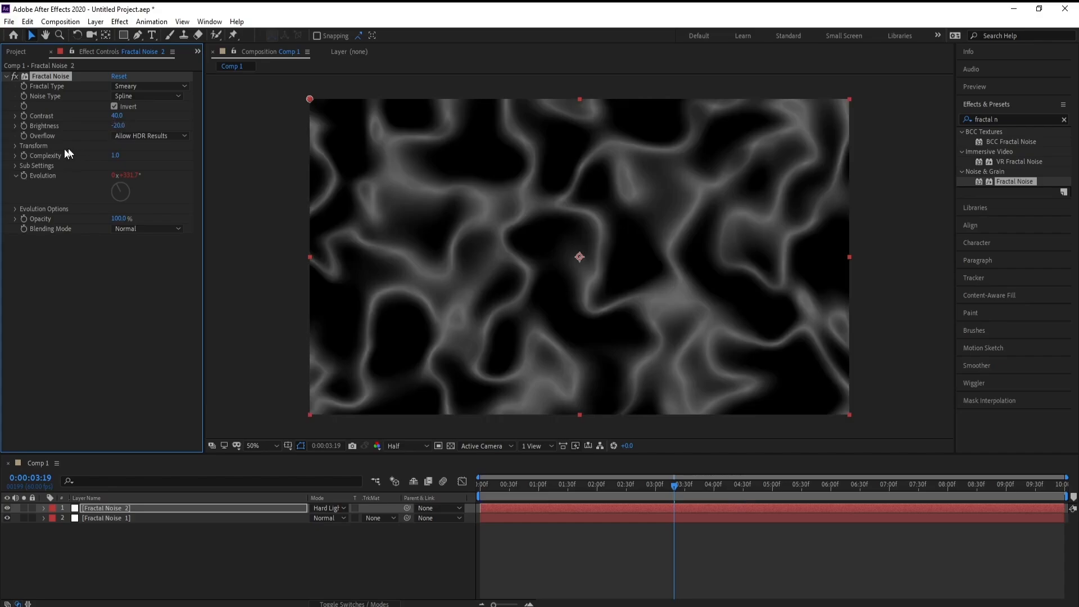
Set the overflow to Wrap Back and the complexity to 4 on the Fractal Noise 2 layer.
left_click(142, 135)
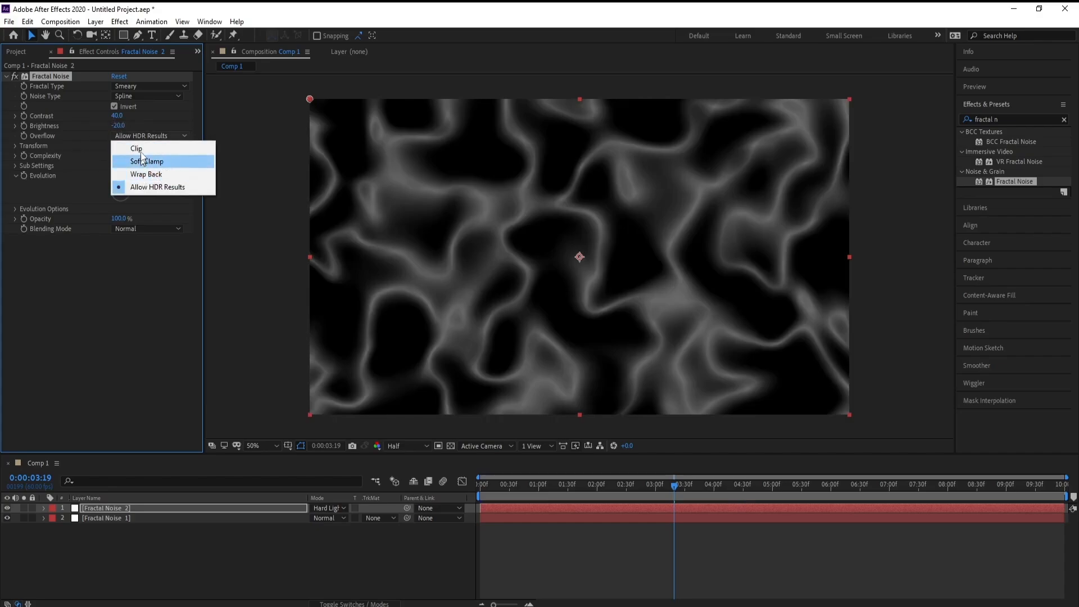
left_click(164, 173)
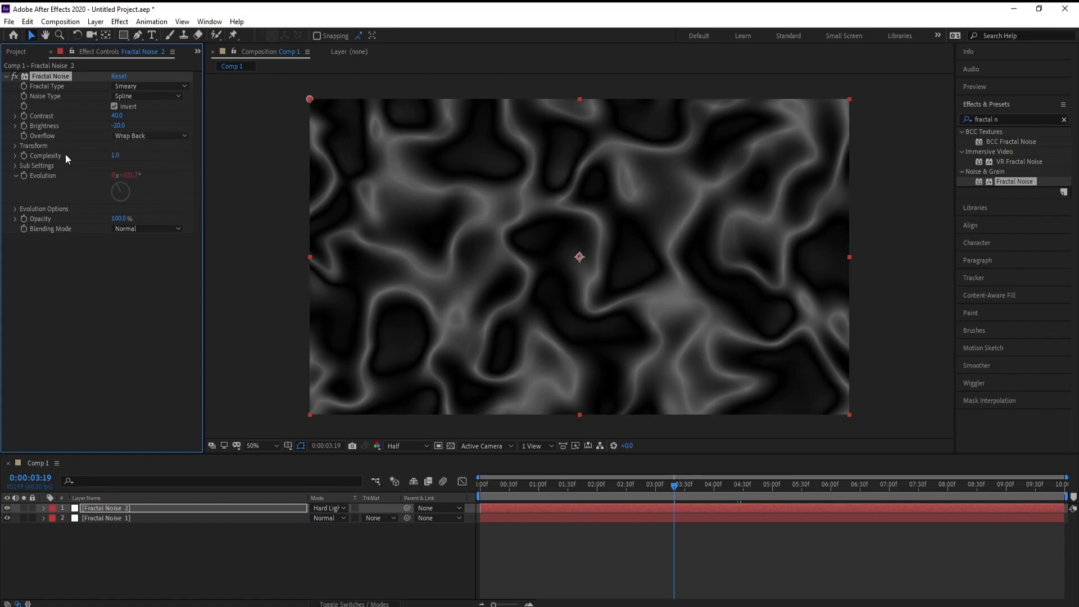
left_click(115, 155)
type("4")
key("Return")
Turn off uniform scaling for the upper layer's noise and set its scale width to 125 and scale height to 200.
left_click(16, 146)
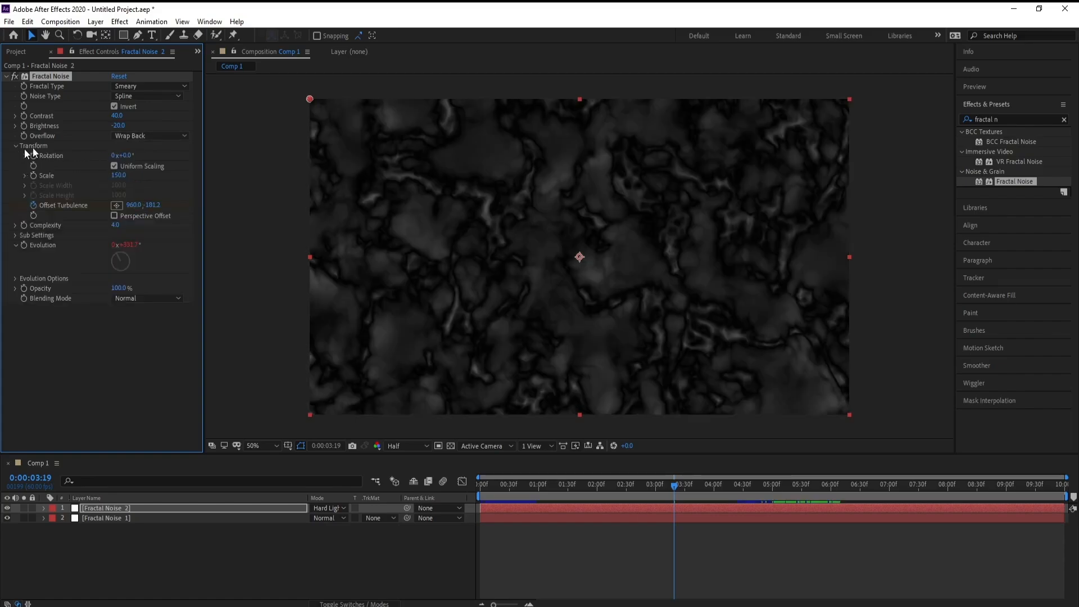
left_click(115, 166)
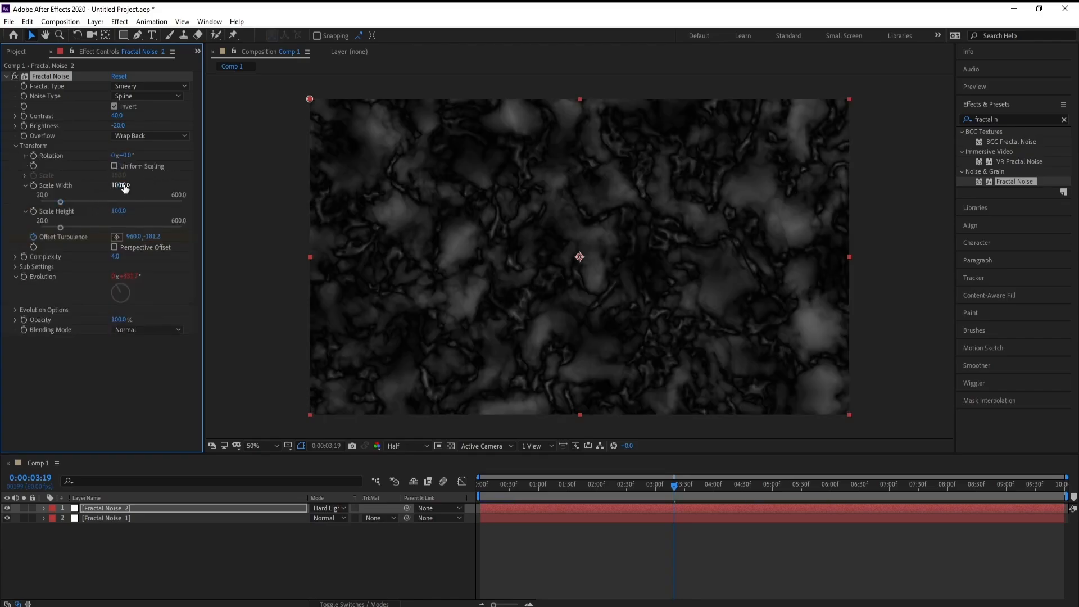
left_click(122, 186)
type("120")
key("Return")
type("125")
key("Return")
left_click(119, 211)
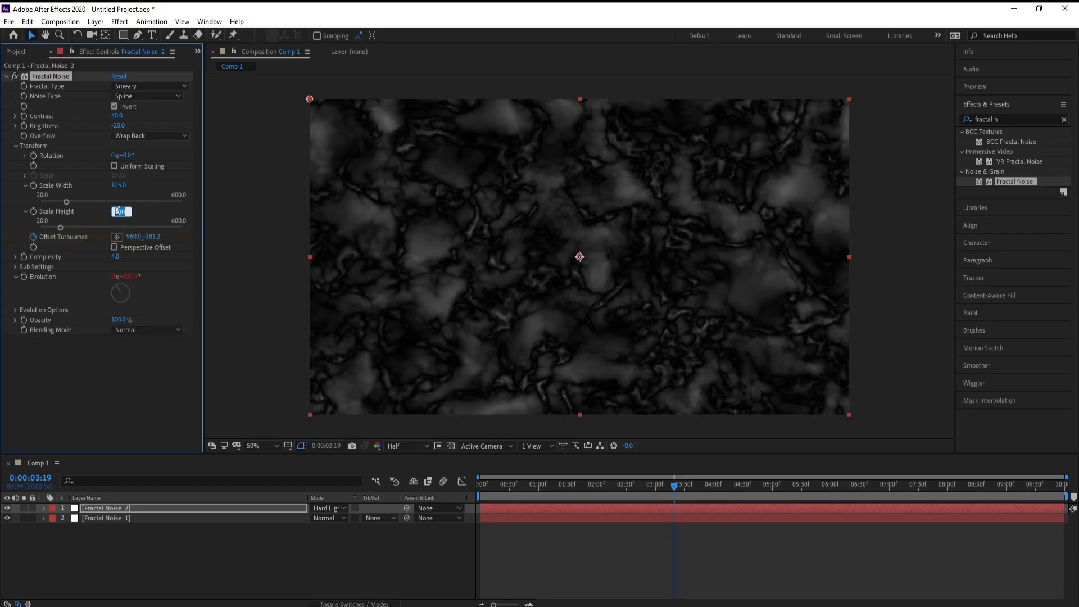
type("200")
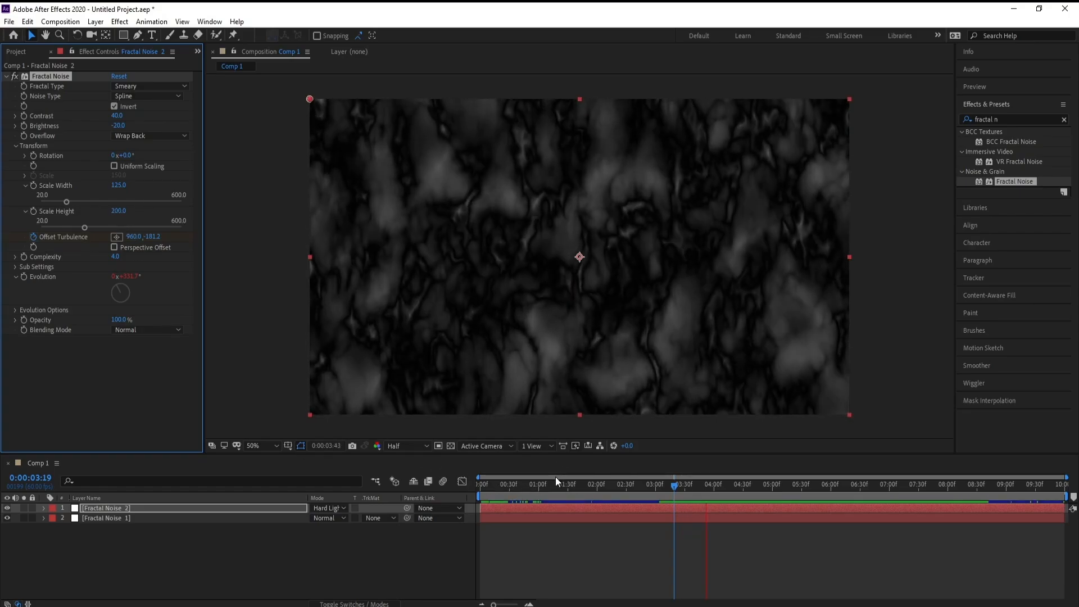
Preview the combined noise animation from the first frame and scrub back to about 0:00:01:29.
key("space")
left_click_drag(557, 488, 433, 473)
key("space")
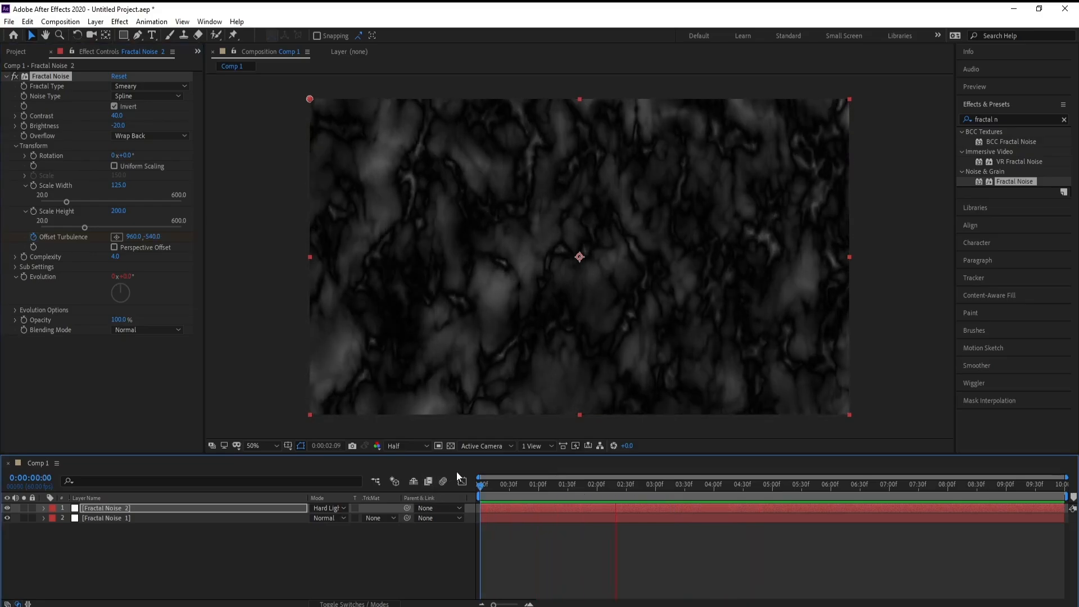
key("space")
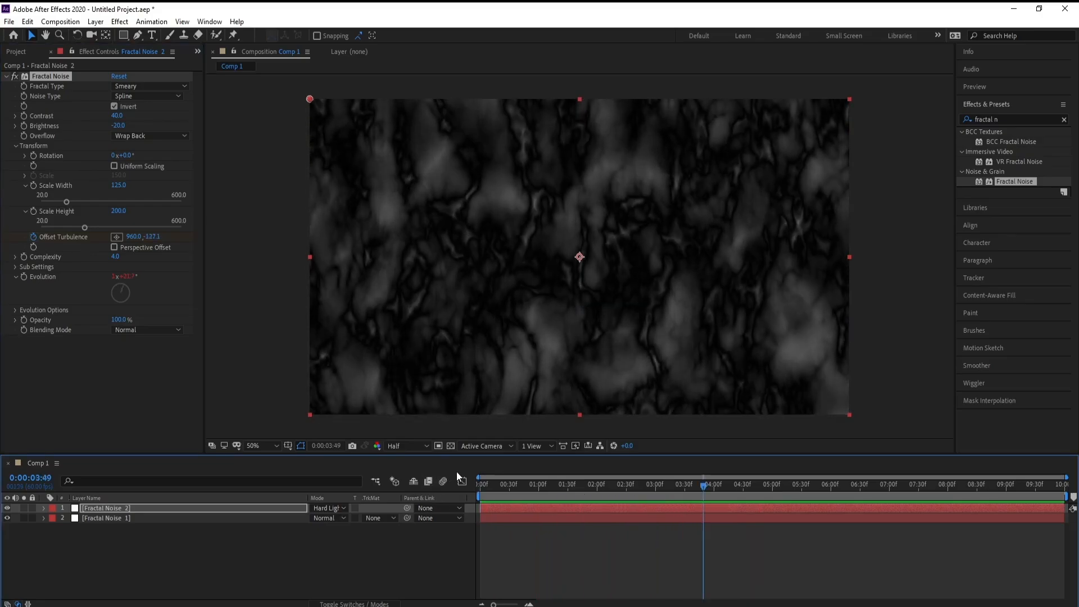
left_click_drag(531, 489, 567, 488)
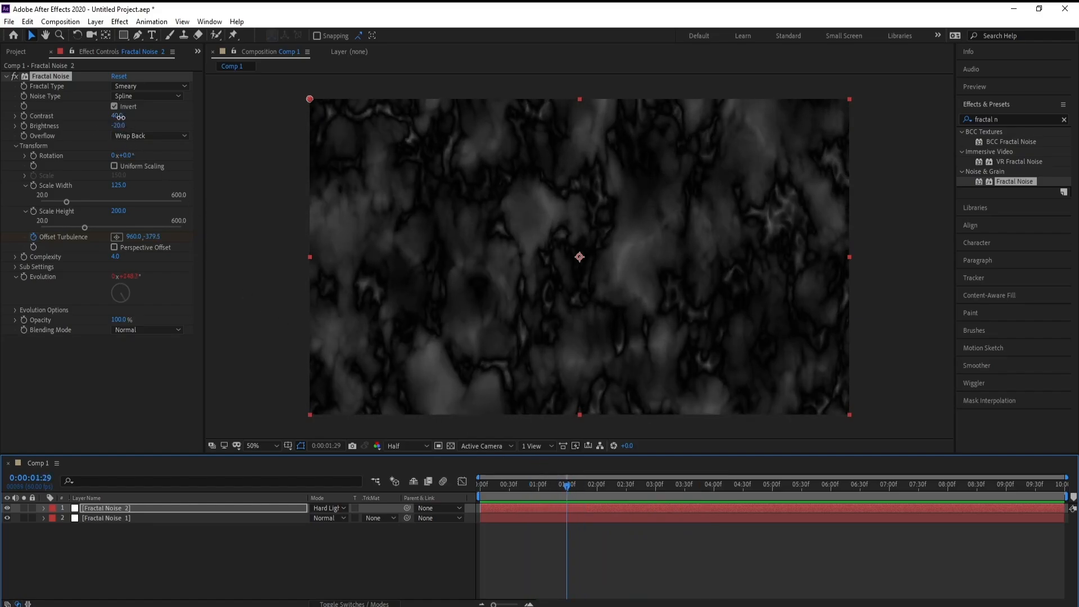
Set the Fractal Noise 2 layer's contrast to 35 and preview the animation.
left_click_drag(121, 117, 121, 118)
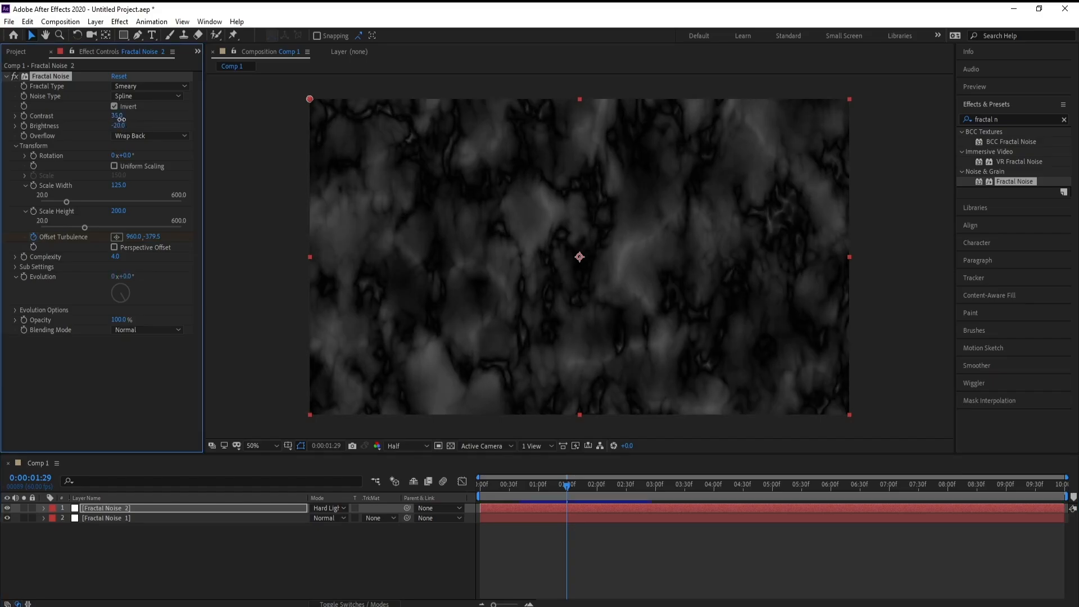
key("space")
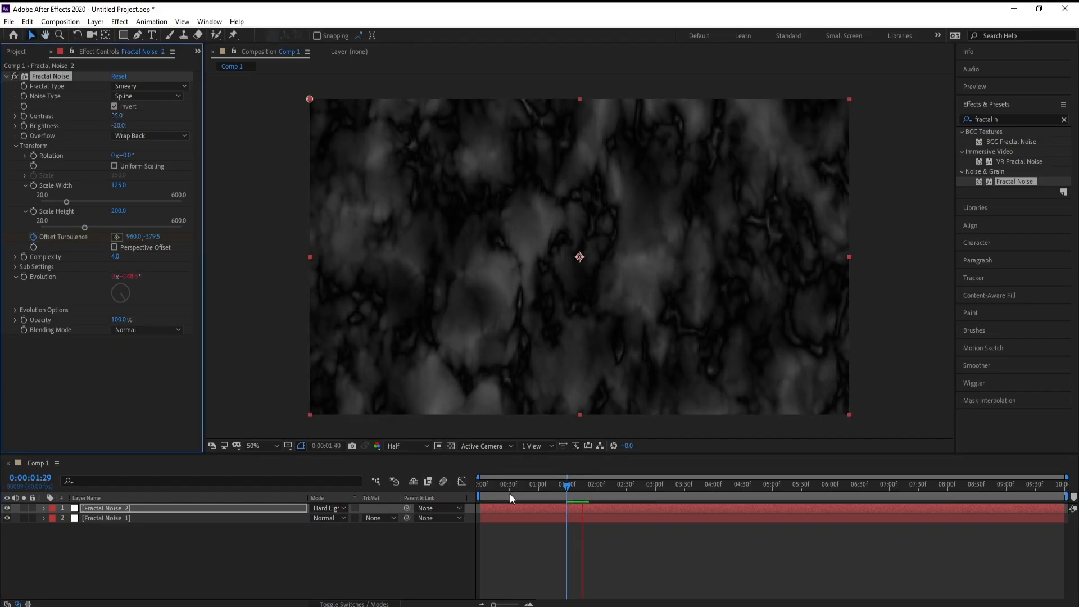
key("space")
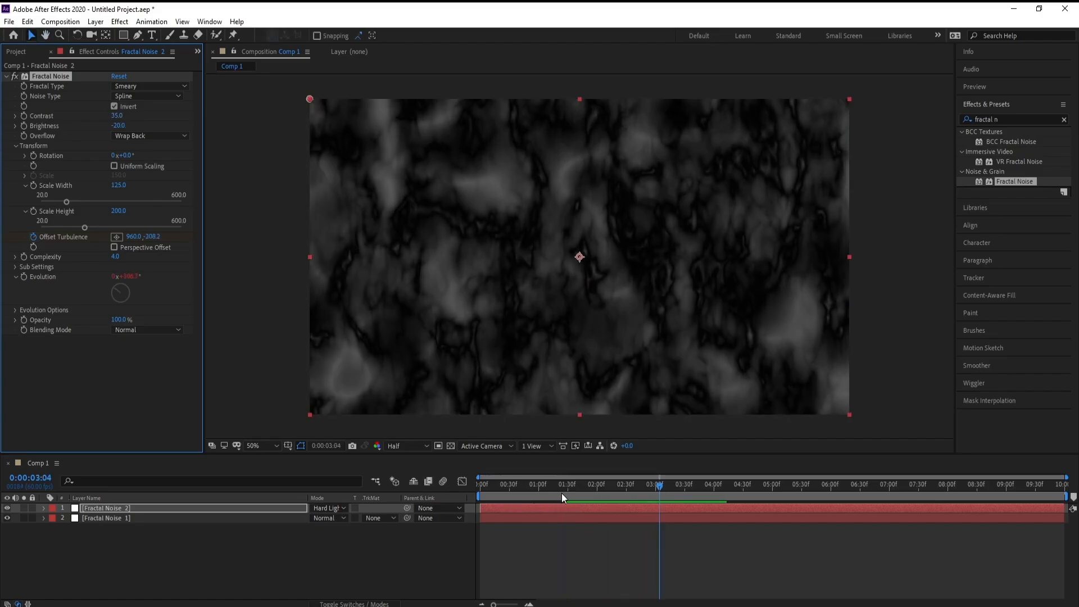
left_click(562, 493)
key("space")
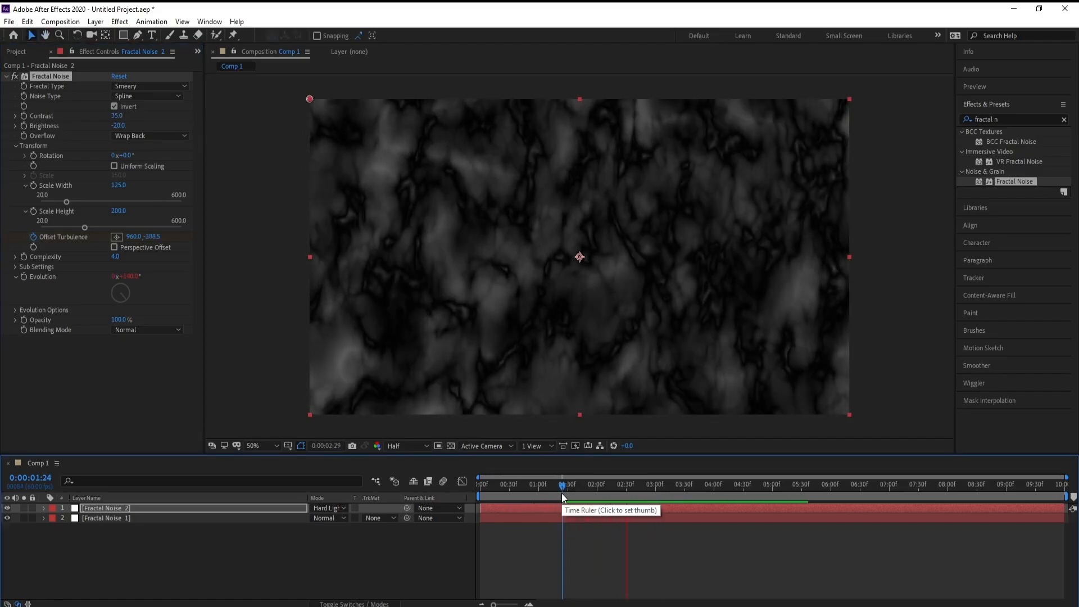
key("space")
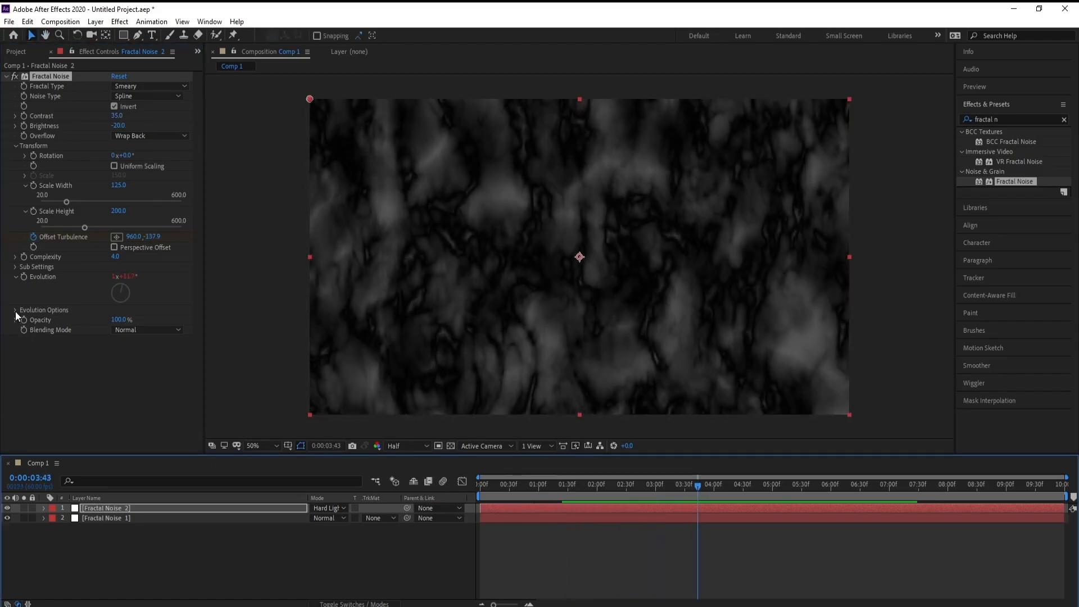
Play the preview once more and return the playhead to the first frame.
left_click(15, 311)
left_click(15, 311)
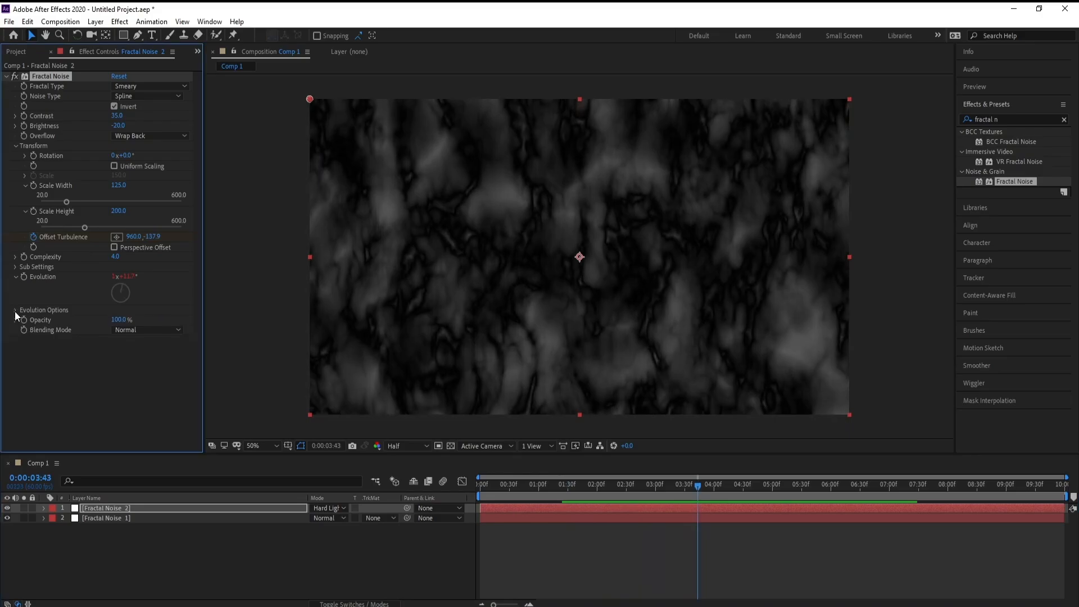
key("space")
left_click_drag(705, 484, 339, 518)
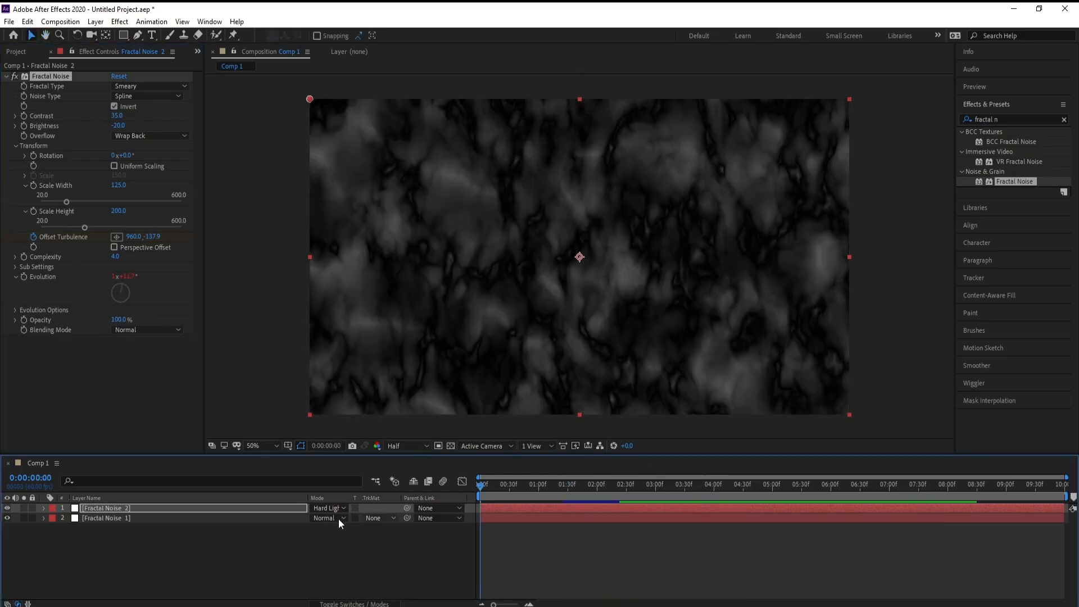
Add a new adjustment layer above the Fractal Noise 2 layer.
left_click(114, 510)
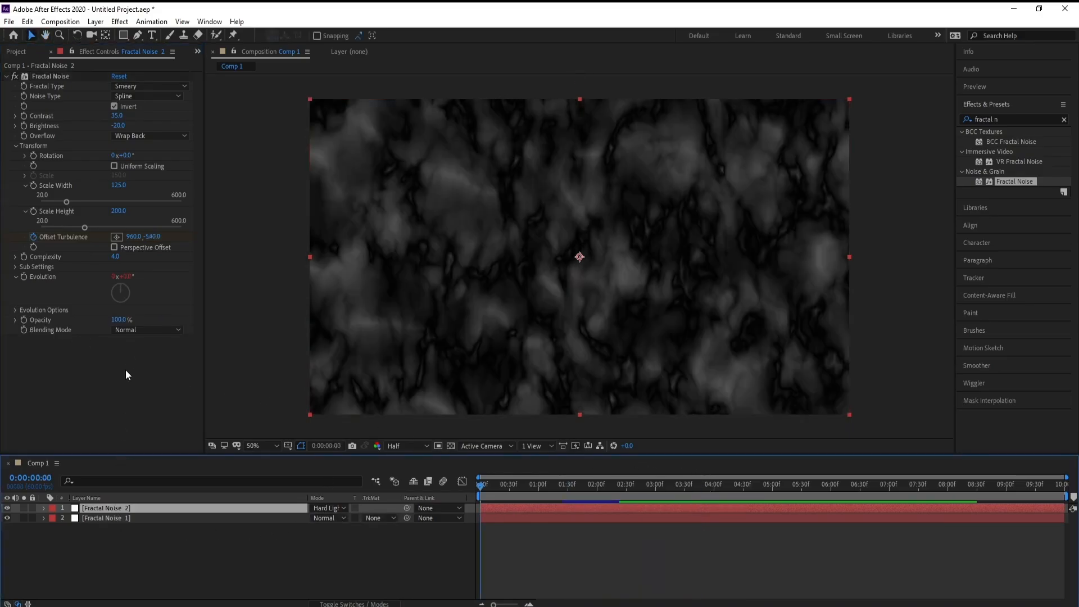
left_click(96, 21)
mouse_move(102, 35)
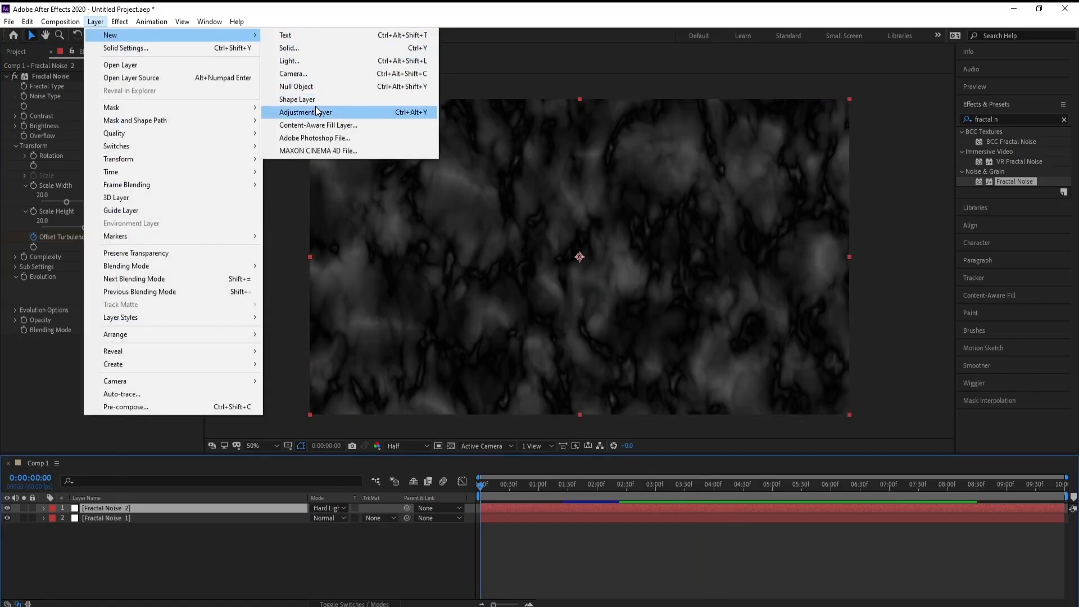
left_click(312, 110)
Search the effects for "cc blo" and apply CC Blobbylize to the adjustment layer.
left_click(1011, 120)
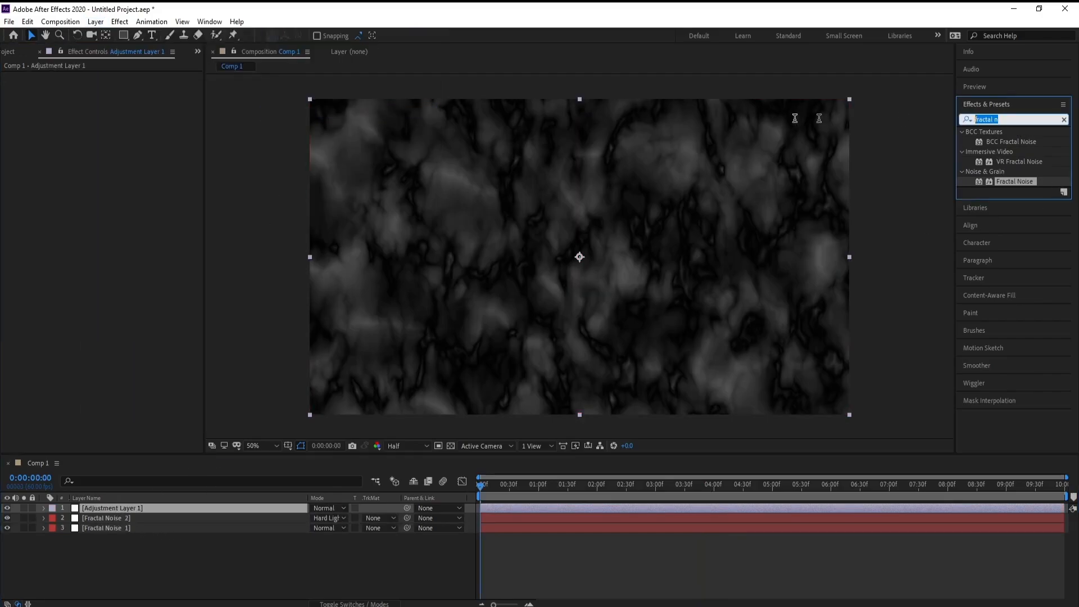
type("blo")
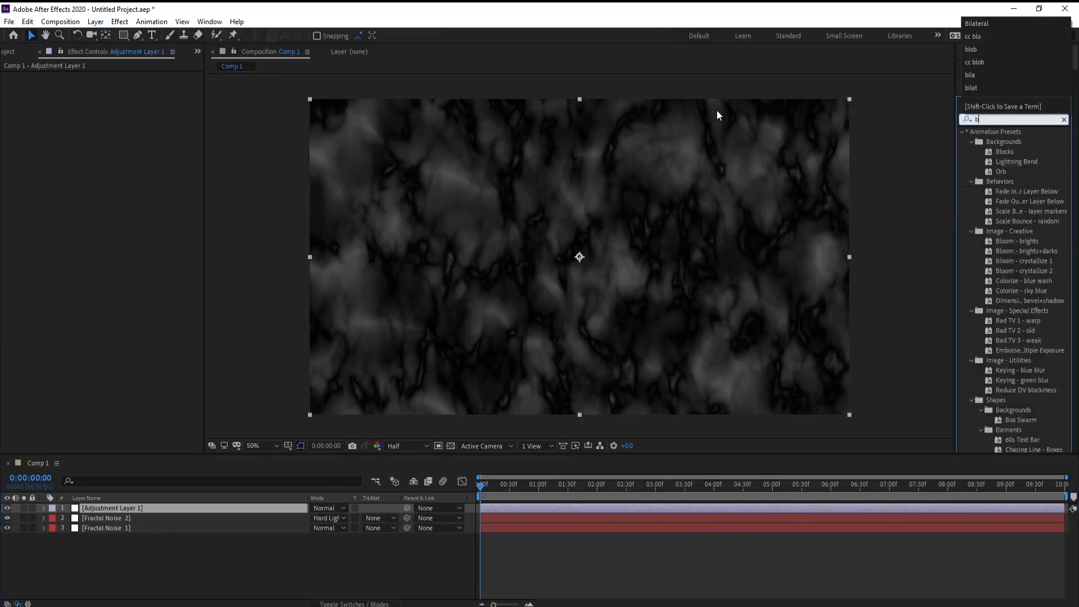
key("BackSpace")
key("BackSpace")
key("BackSpace")
type("c")
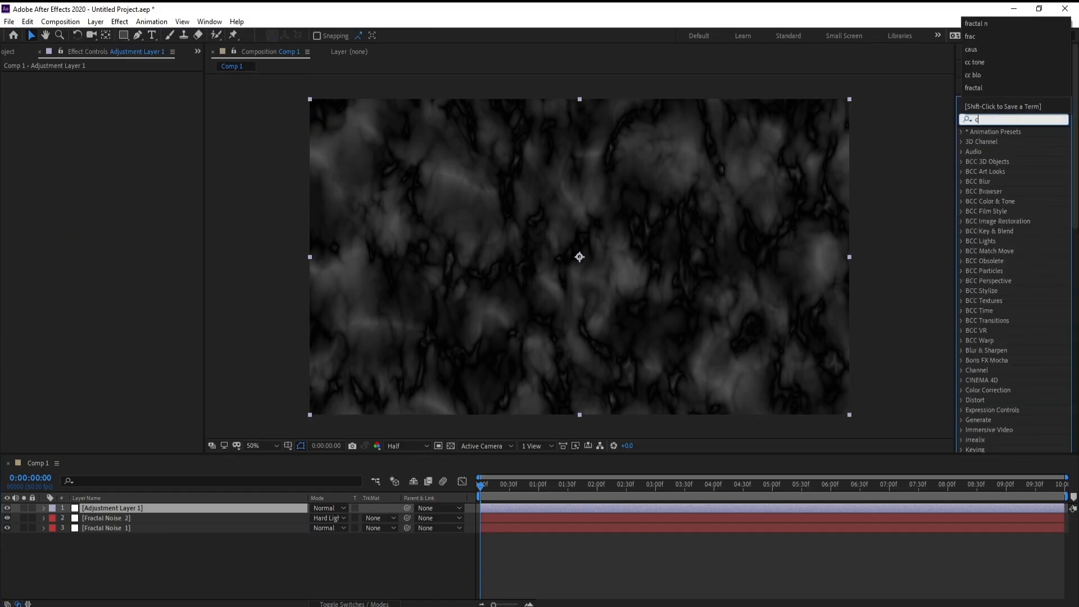
type("c blo")
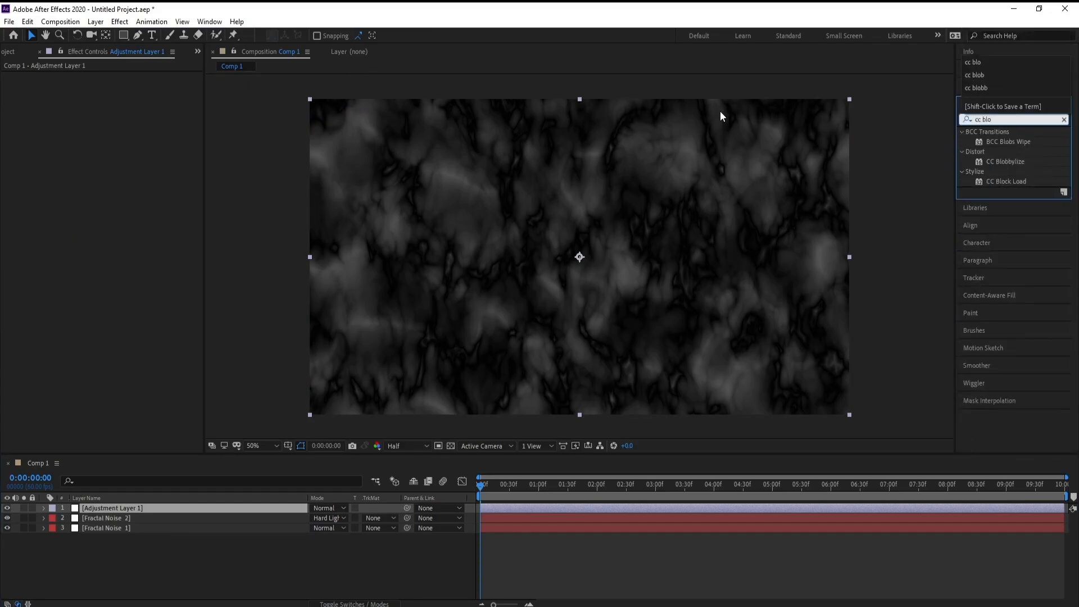
double_click(1005, 161)
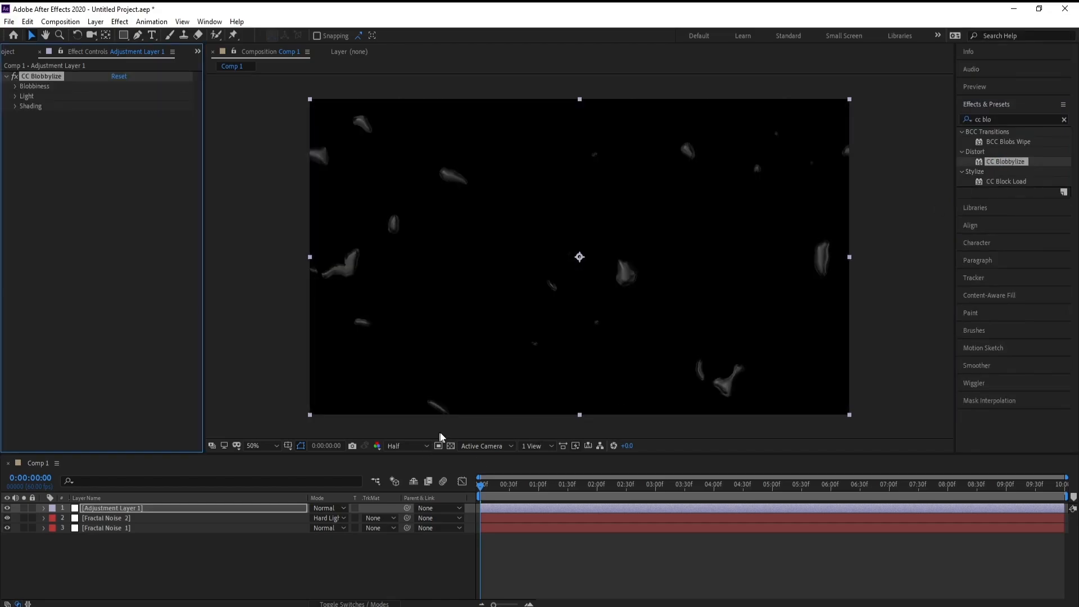
Set the CC Blobbylize blob layer to Fractal Noise 2.
left_click(15, 86)
left_click(128, 96)
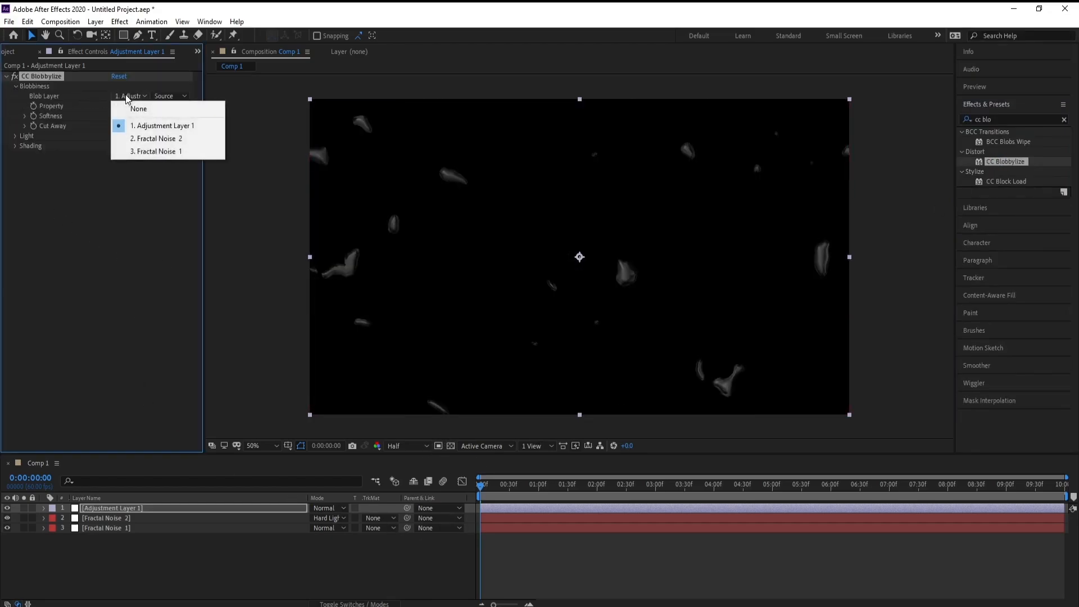
left_click(173, 137)
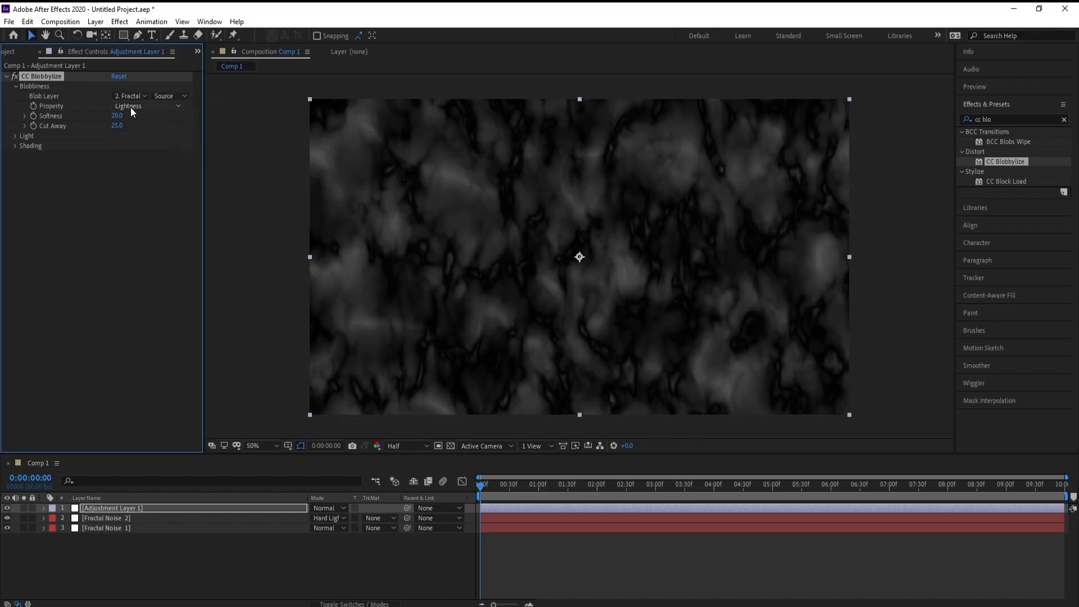
Set the CC Blobbylize light intensity to 150 and light height to 100.
left_click(14, 137)
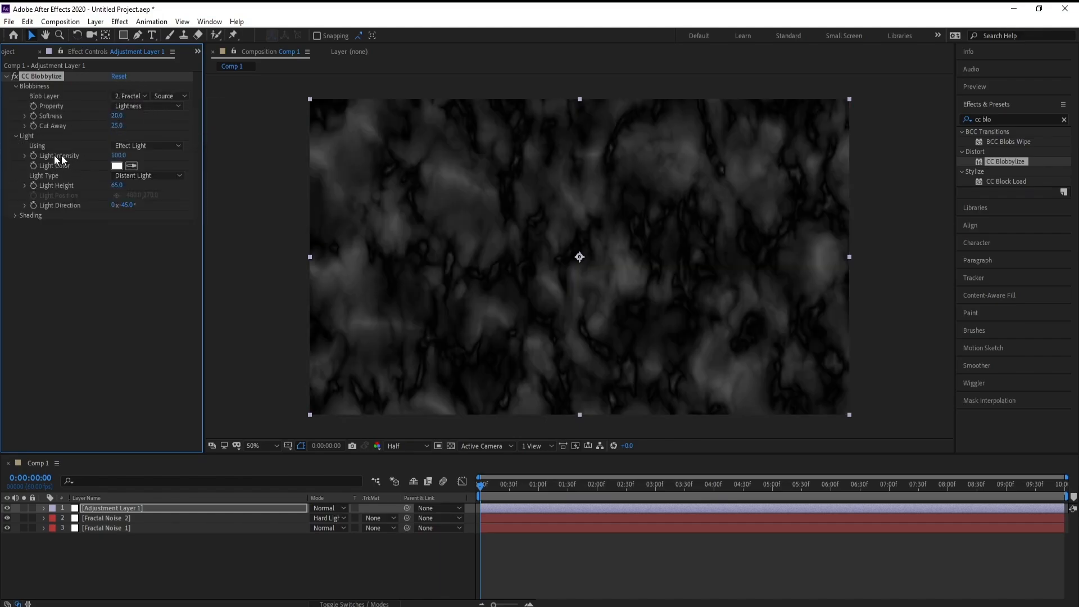
left_click(118, 155)
type("1")
key("Return")
left_click(117, 185)
type("1")
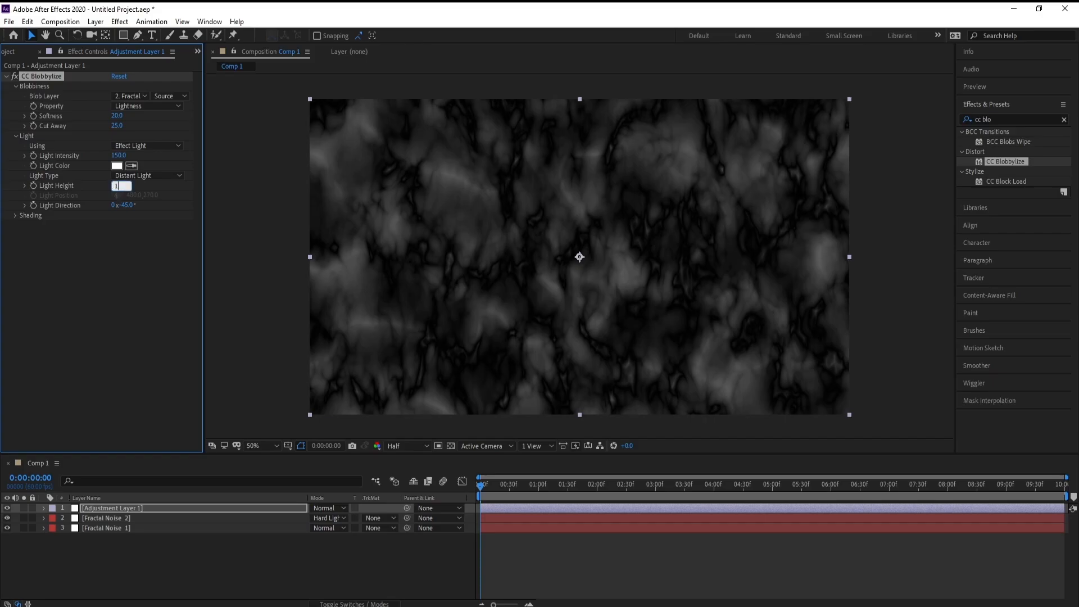
type("00")
key("Return")
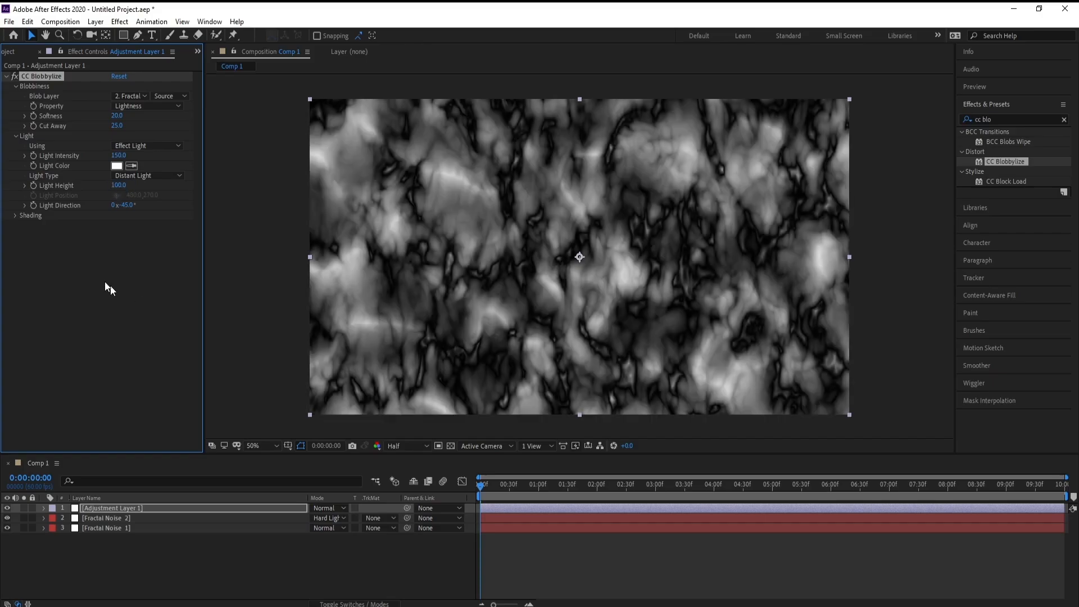
Set the CC Blobbylize shading's diffuse to 20 and specular to 35.
left_click(15, 215)
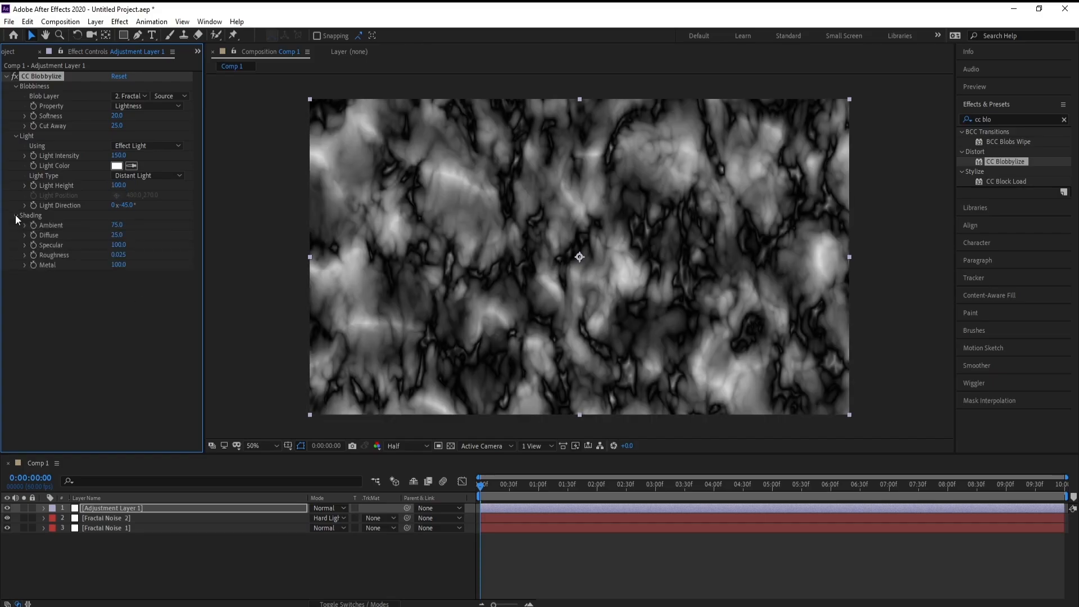
left_click(118, 235)
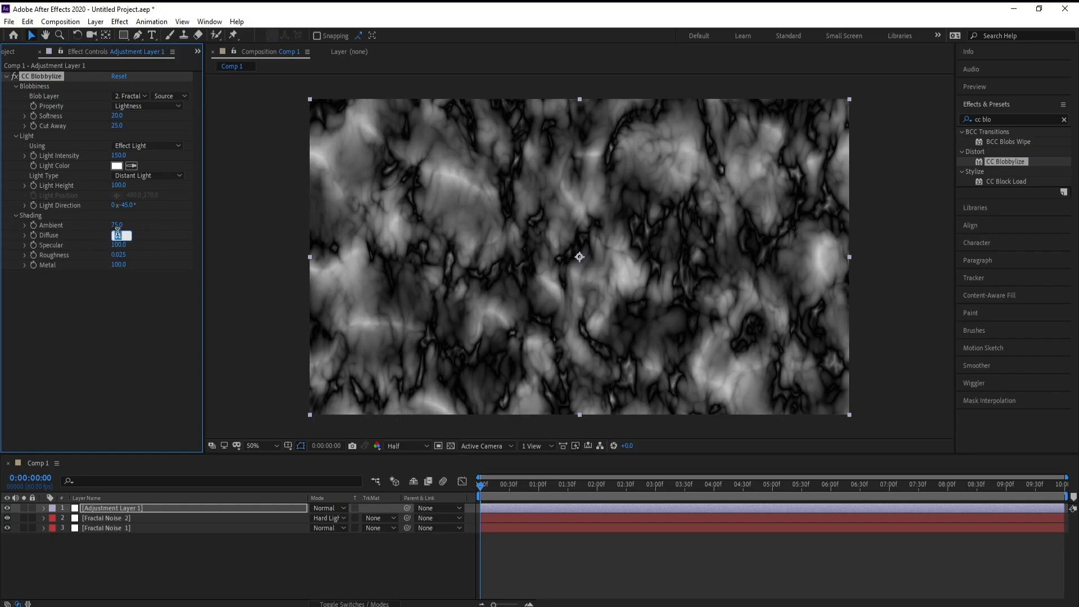
type("20")
key("Return")
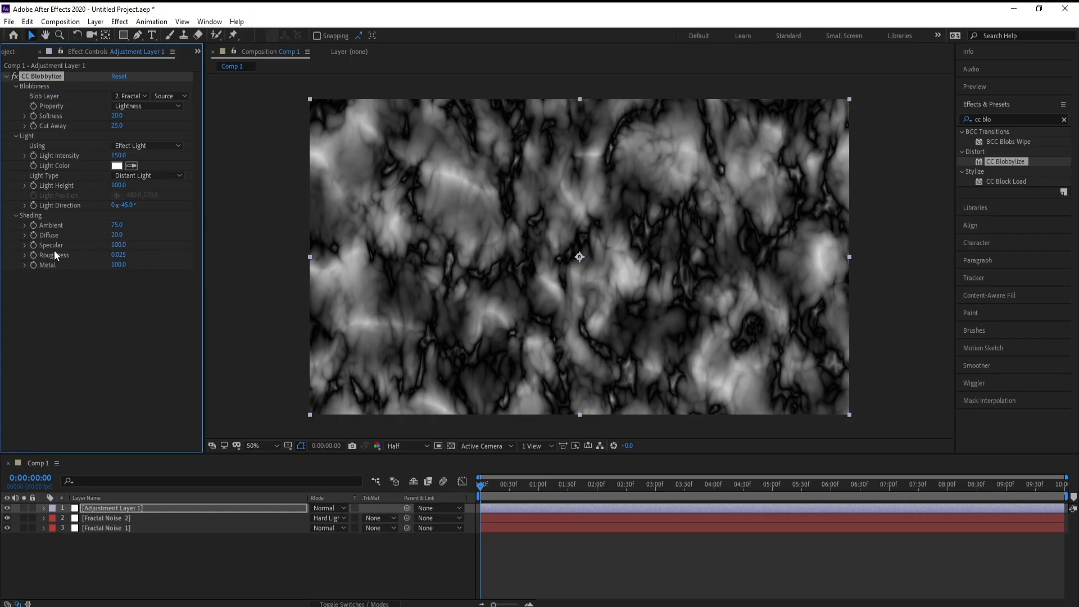
left_click(118, 245)
type("35")
key("Return")
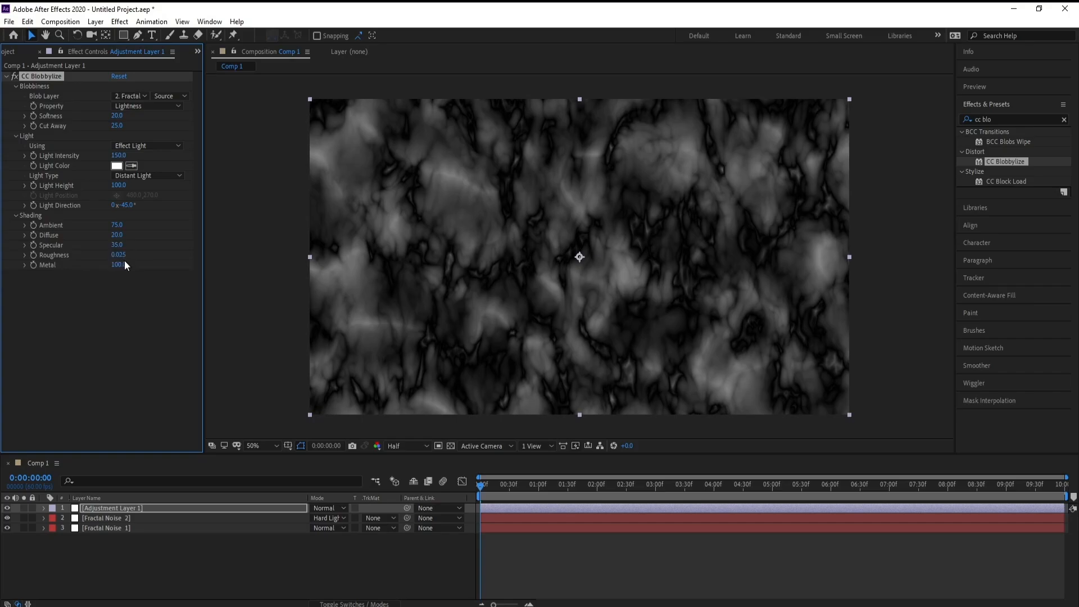
Set the CC Blobbylize roughness to 0.2 and metal to 85, and preview the animation.
left_click(123, 256)
left_click_drag(119, 257, 160, 257)
type("2")
key("Return")
left_click_drag(118, 265, 112, 270)
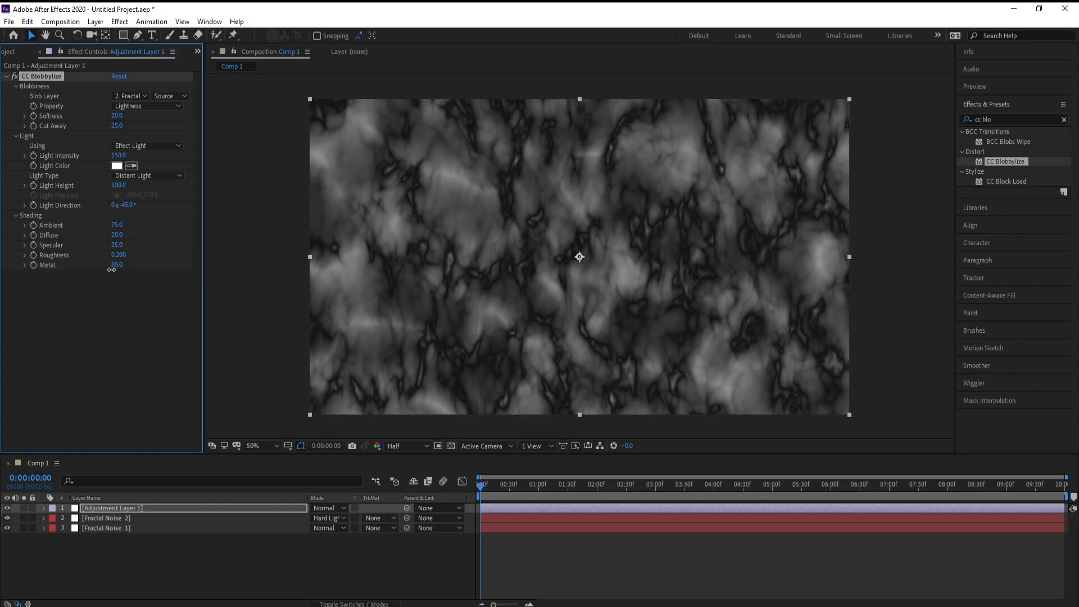
key("space")
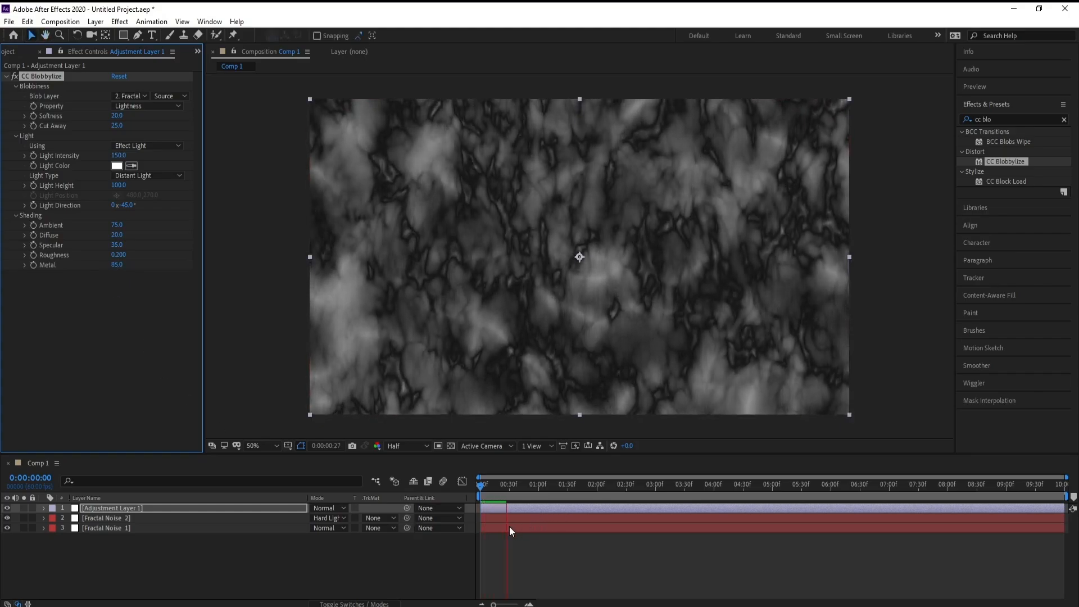
key("space")
Add a second adjustment layer above Adjustment Layer 1.
left_click(161, 515)
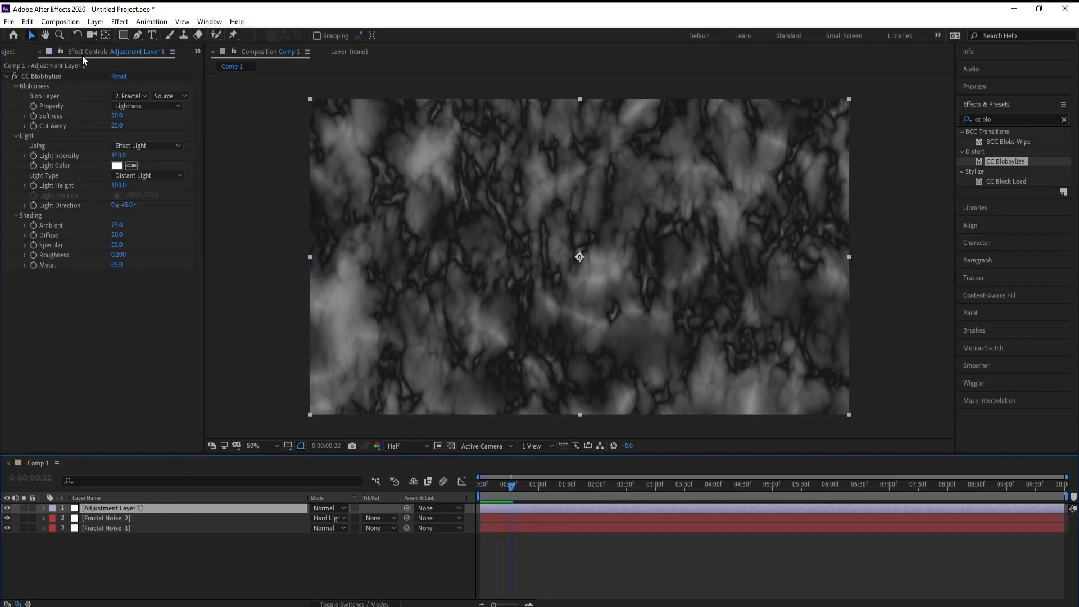
left_click(99, 22)
mouse_move(168, 35)
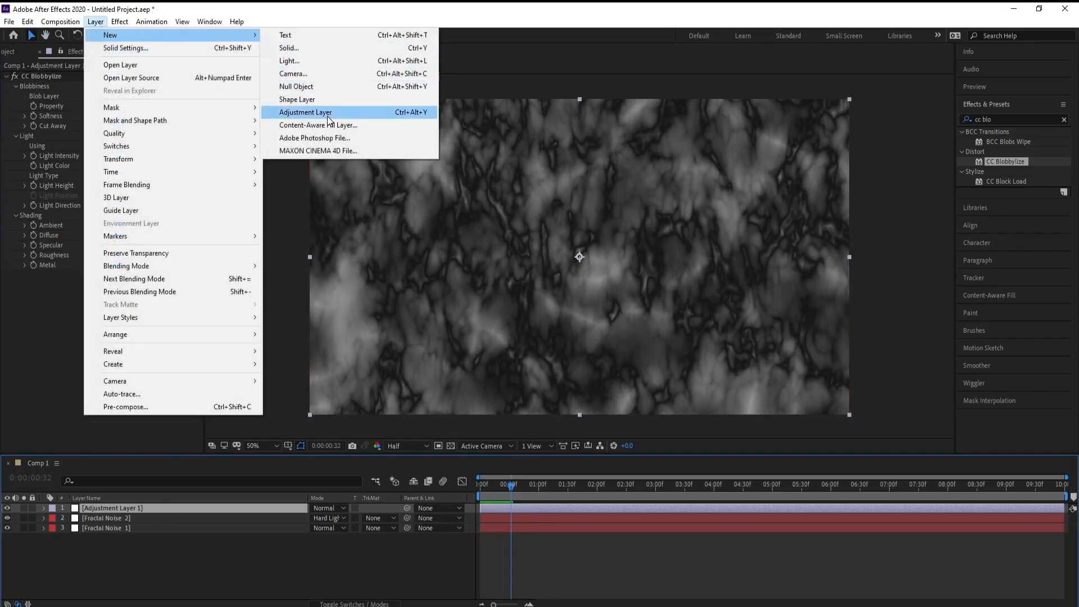
left_click(328, 113)
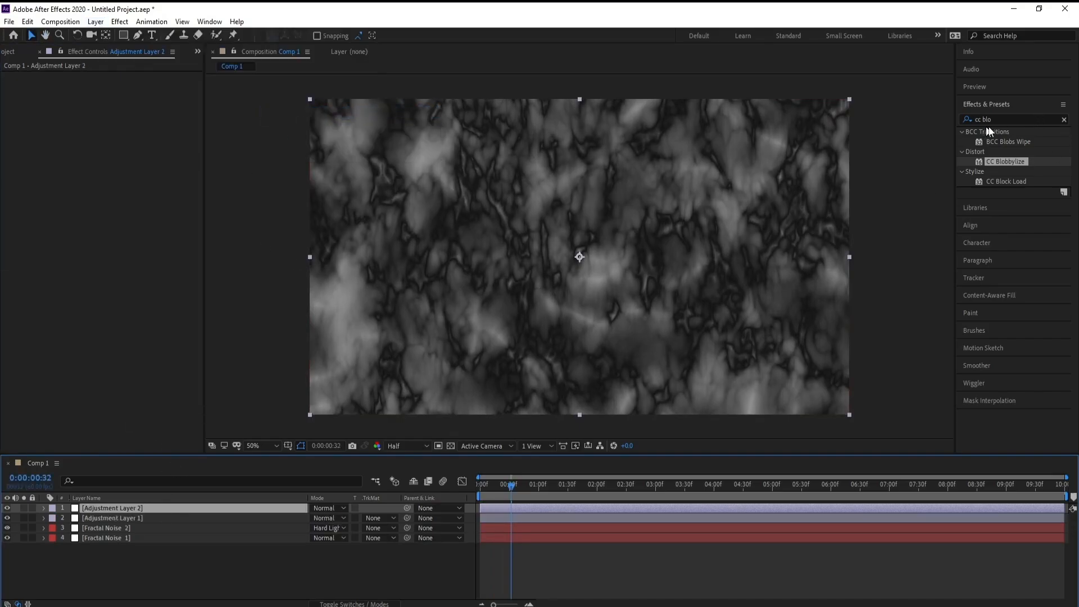
Search the effects for "cc ton" and apply CC Toner to Adjustment Layer 2.
left_click(1006, 119)
type("cc")
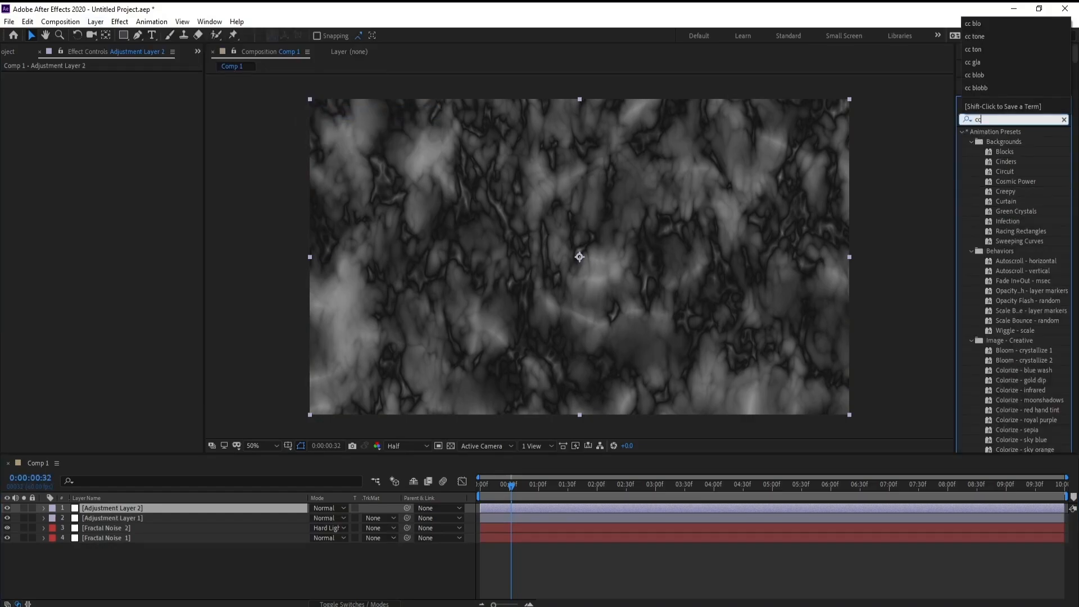
type(" ton")
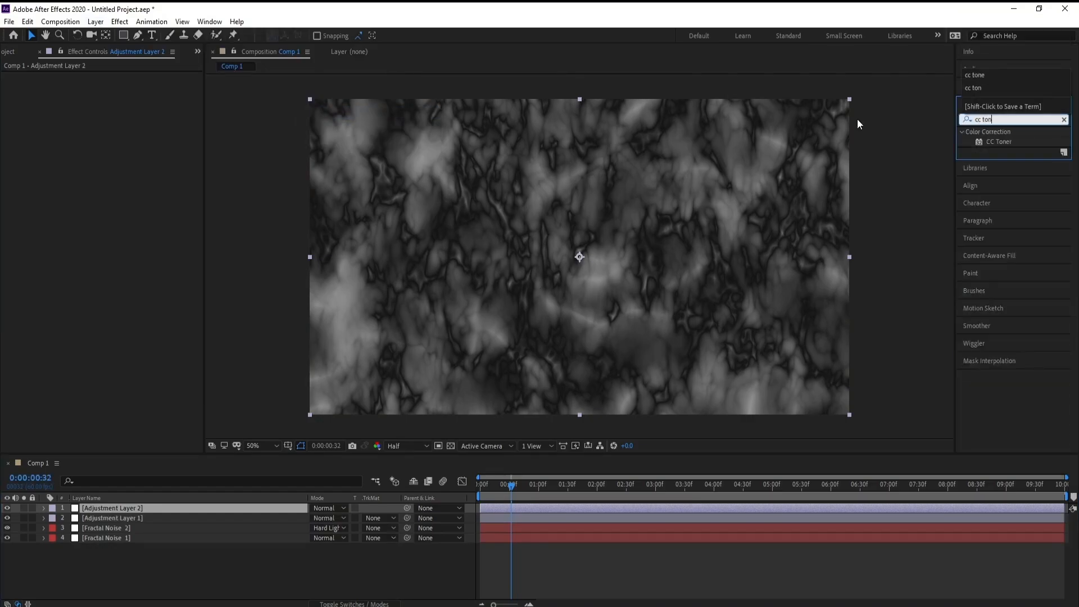
left_click(1006, 143)
double_click(1008, 144)
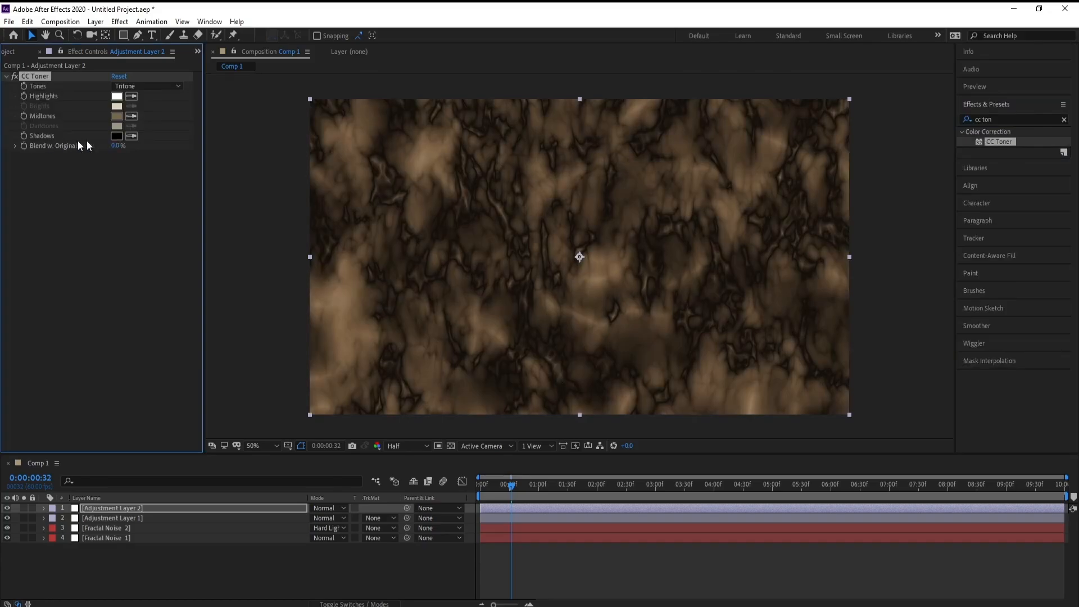
Set the CC Toner shadows colour to white (FFFFFF) and the midtones colour to near-black (101010).
left_click(118, 137)
left_click_drag(164, 225, 62, 164)
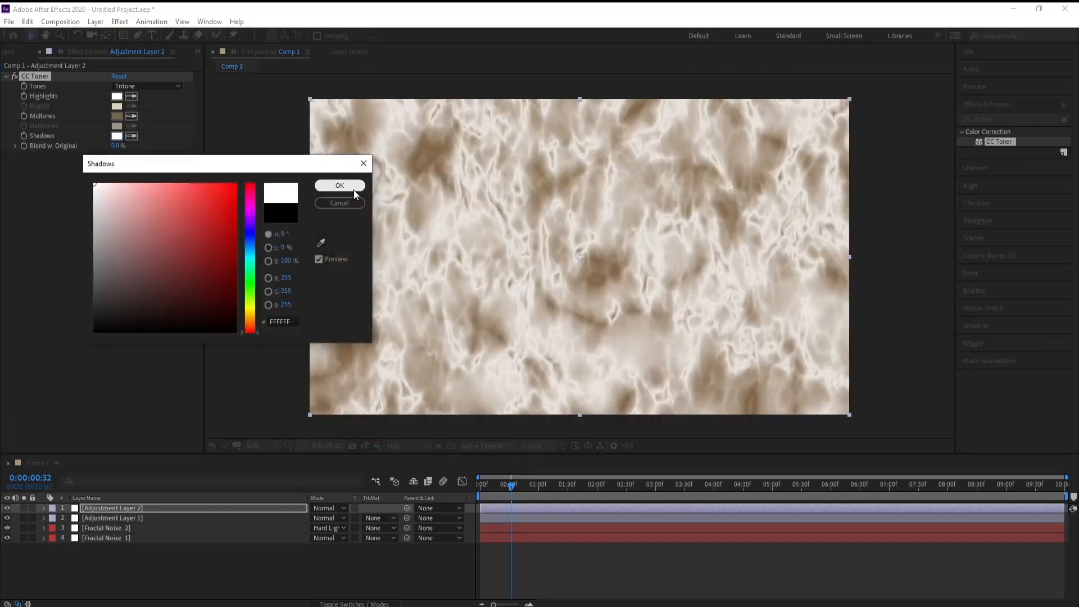
left_click(353, 189)
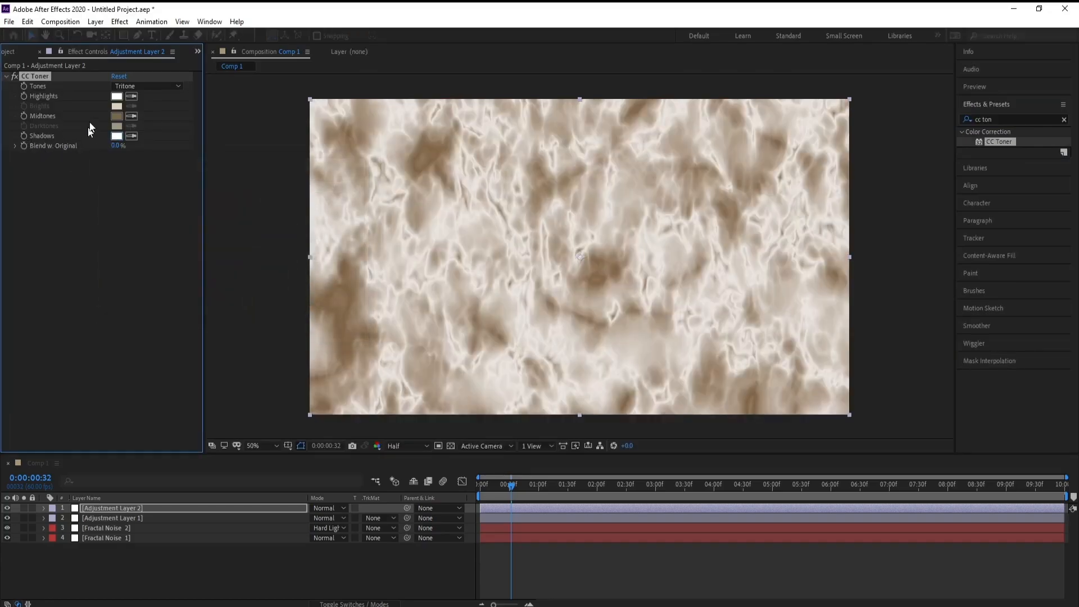
left_click(116, 116)
left_click_drag(197, 167, 211, 158)
left_click_drag(170, 247, 86, 314)
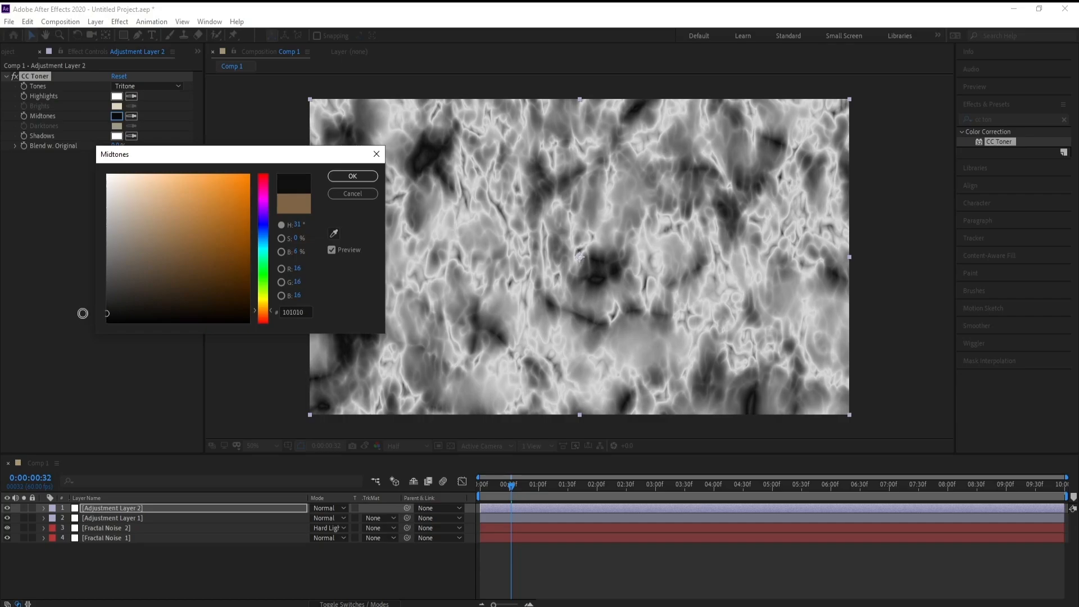
left_click(329, 177)
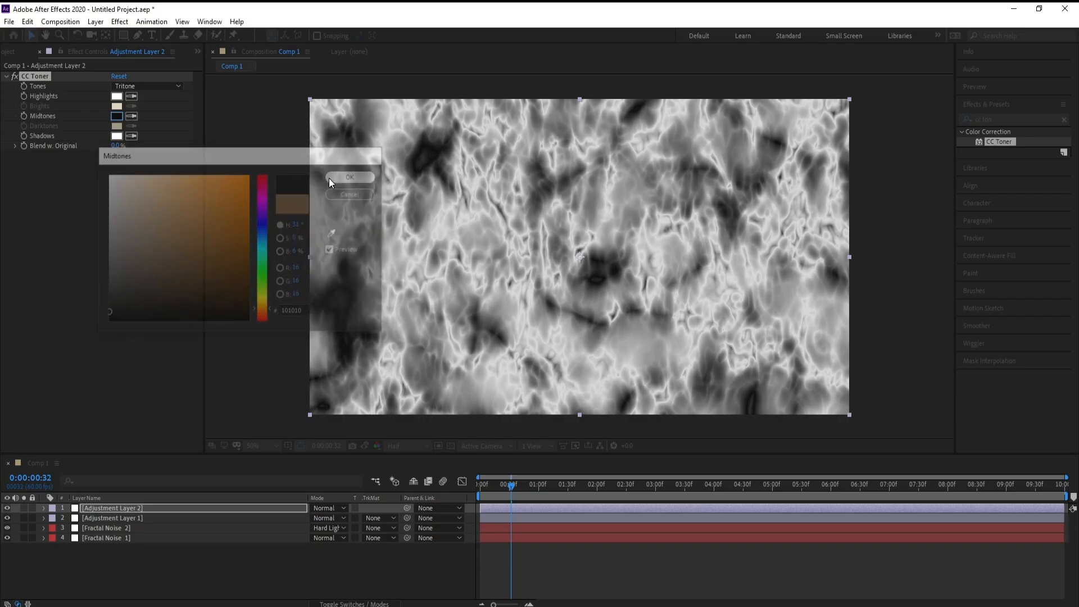
Add a third adjustment layer above Adjustment Layer 2.
left_click(130, 510)
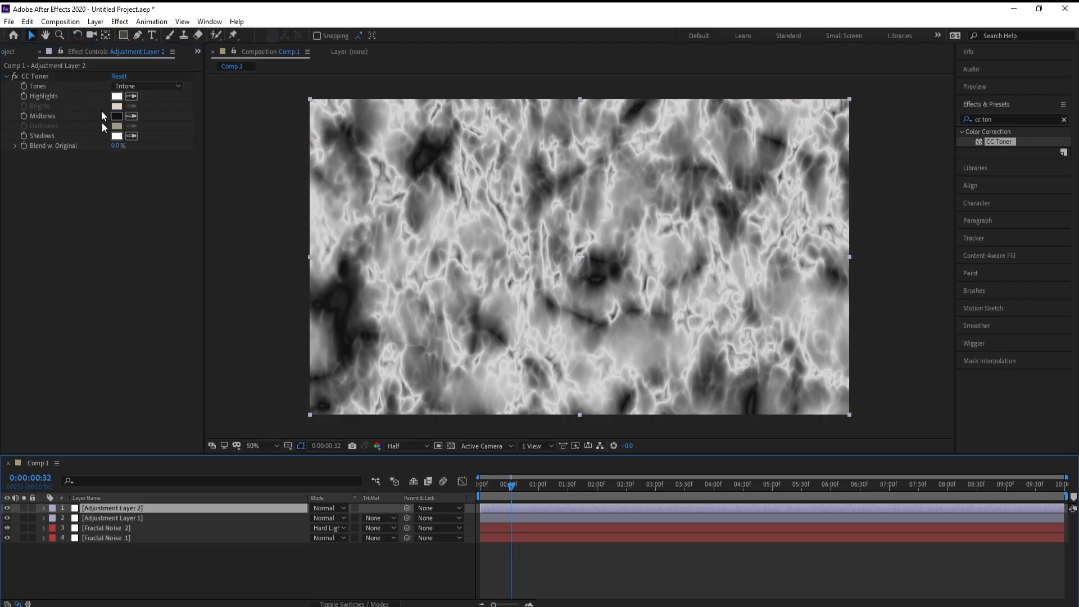
left_click(95, 21)
mouse_move(115, 34)
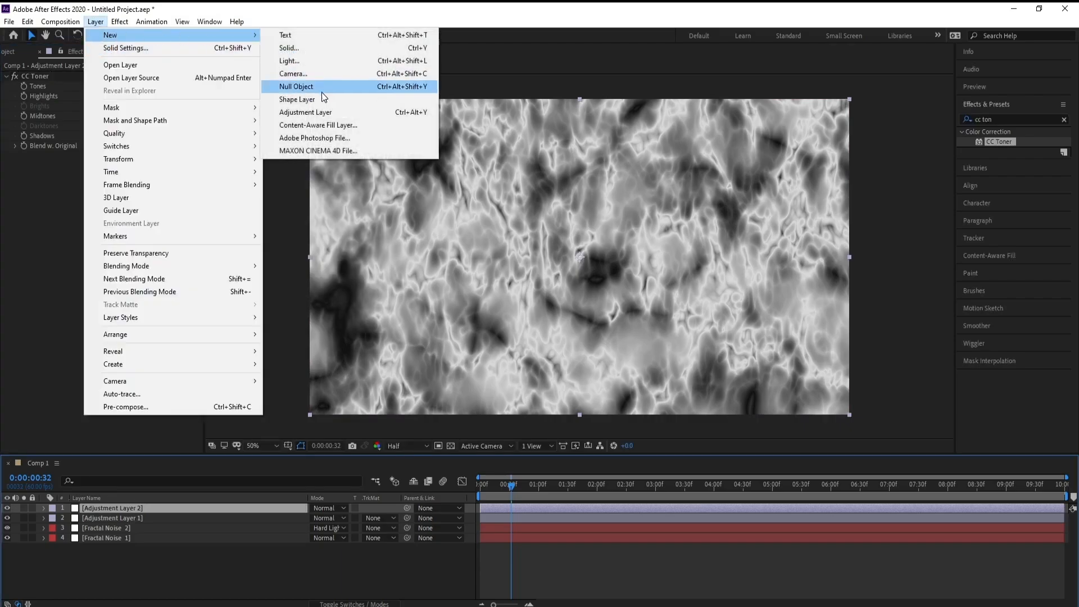
left_click(326, 111)
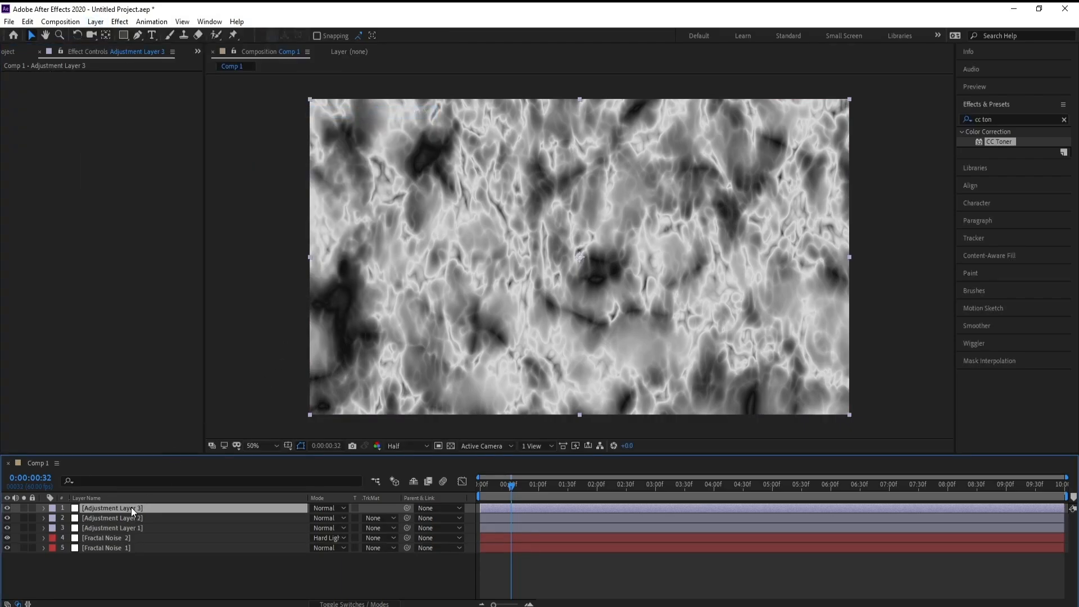
Search the effects for "Bilateral", apply Bilateral Blur to Adjustment Layer 3 and set its radius to 75.
left_click(995, 119)
type("Bilateral")
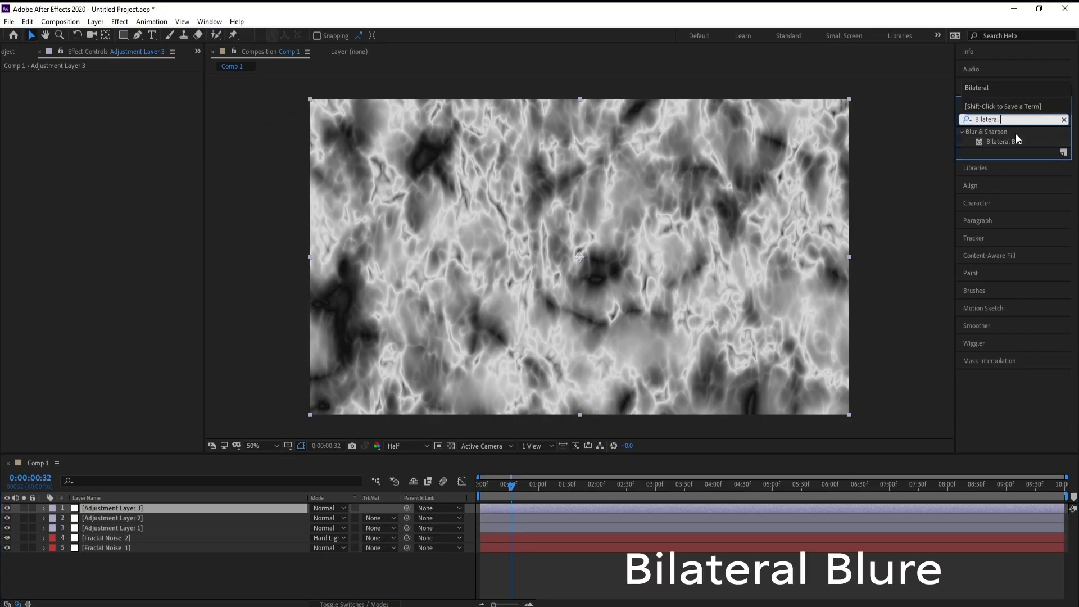
double_click(1017, 140)
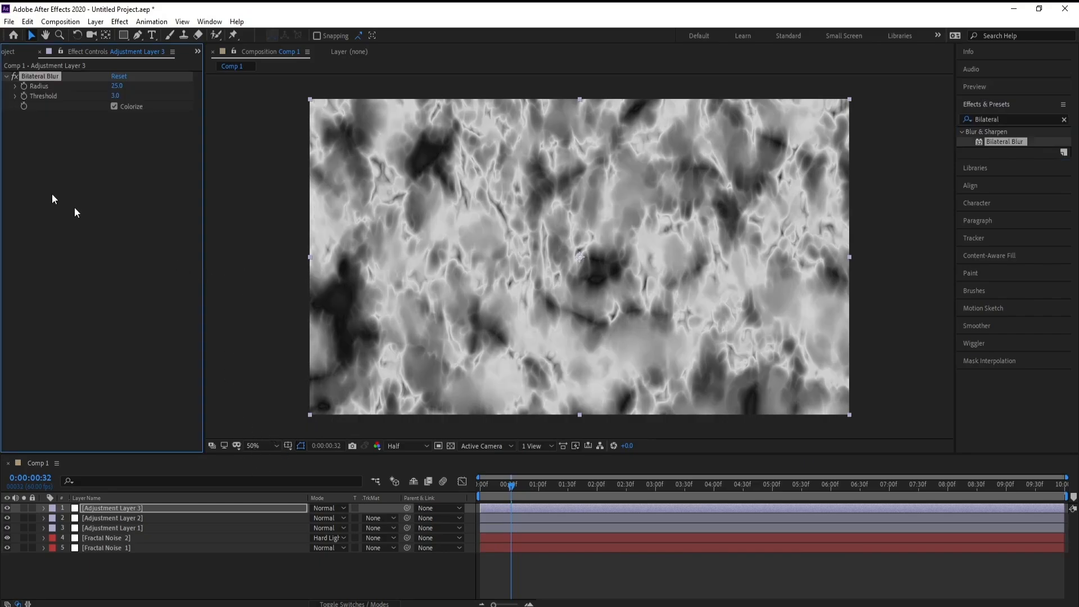
left_click(117, 86)
type("75")
key("Return")
Apply the Levels colour correction effect to Adjustment Layer 3.
left_click(126, 509)
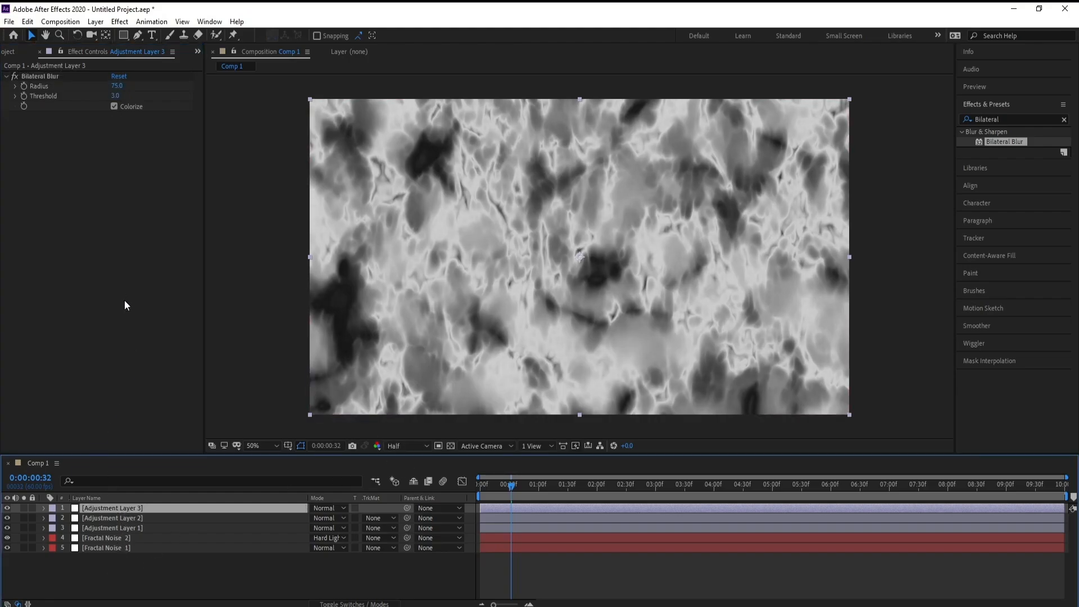
left_click(119, 21)
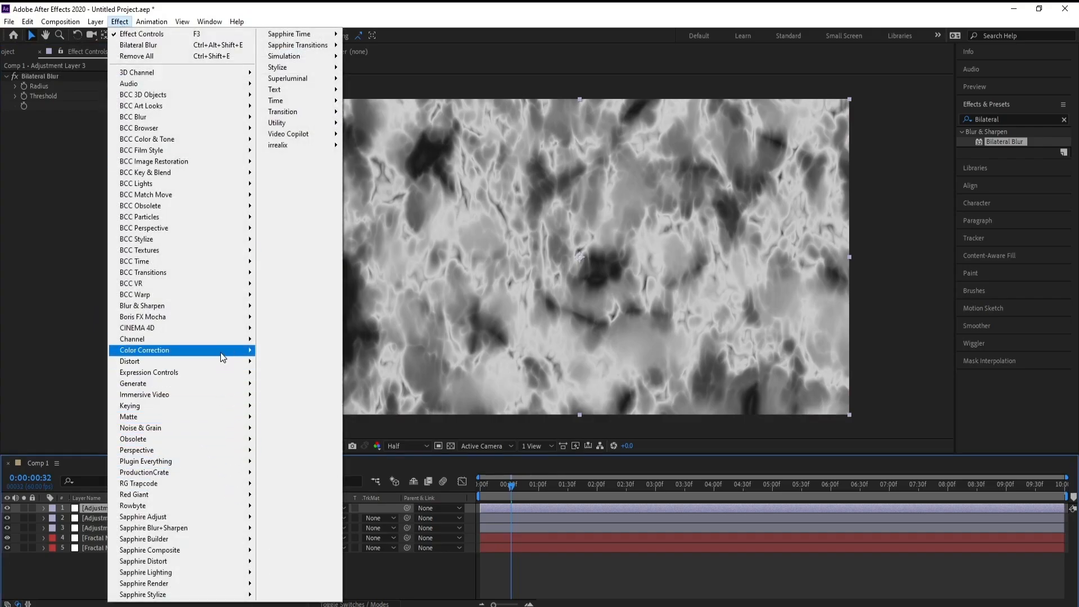
mouse_move(221, 353)
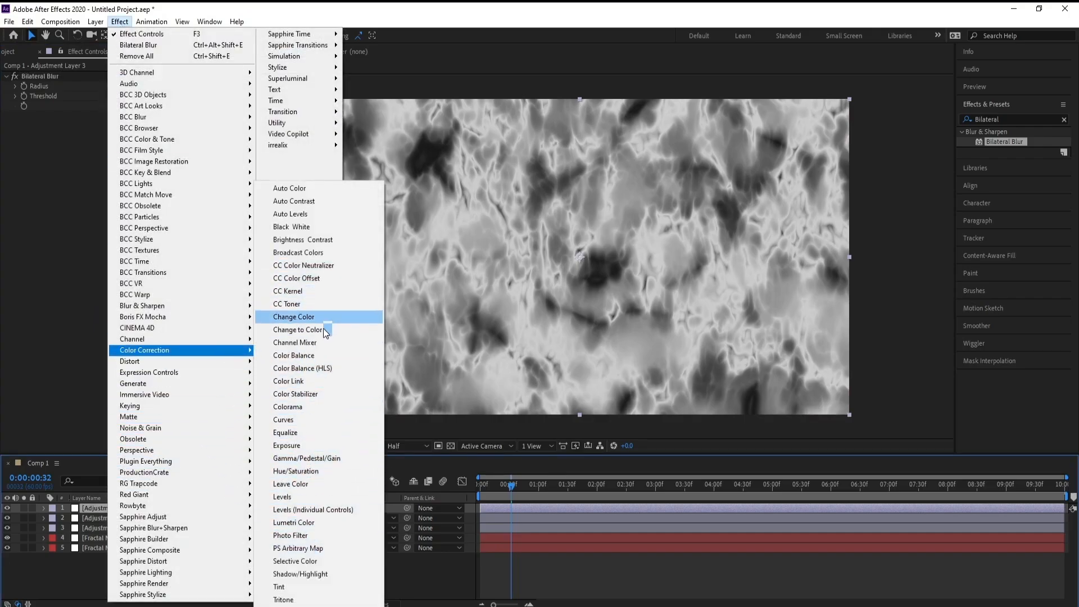
left_click(309, 501)
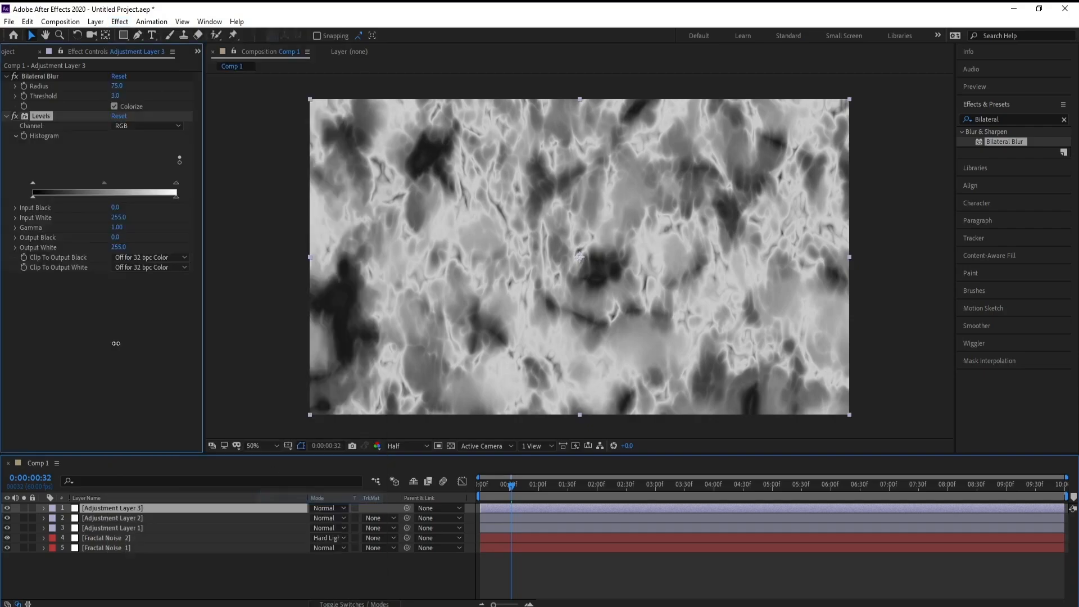
Set the Levels input black to 20 and gamma to 0.85.
left_click(115, 207)
type("20")
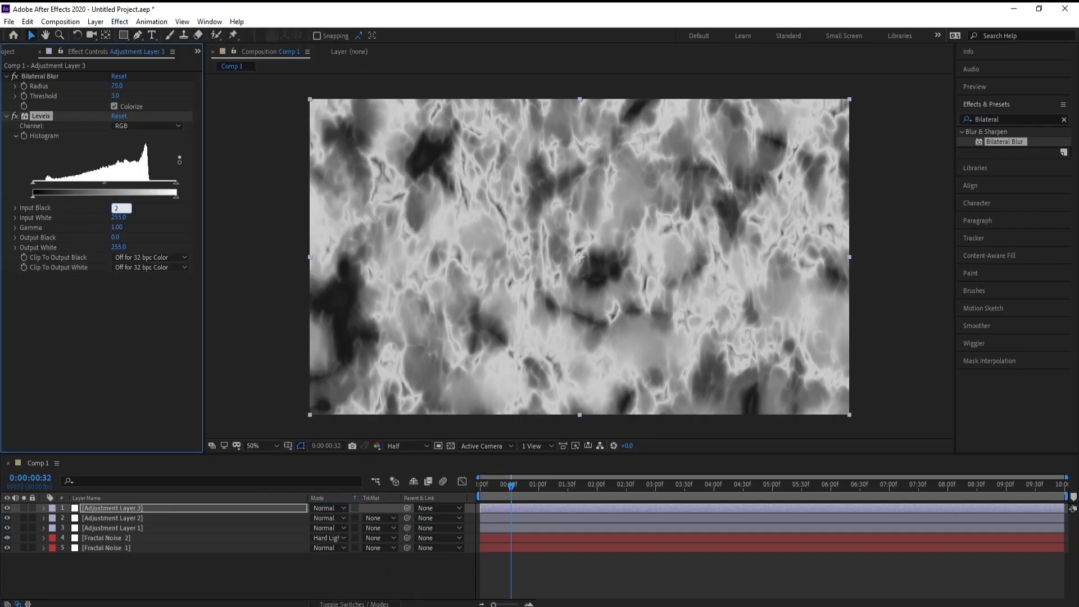
key("Return")
left_click_drag(117, 230, 111, 231)
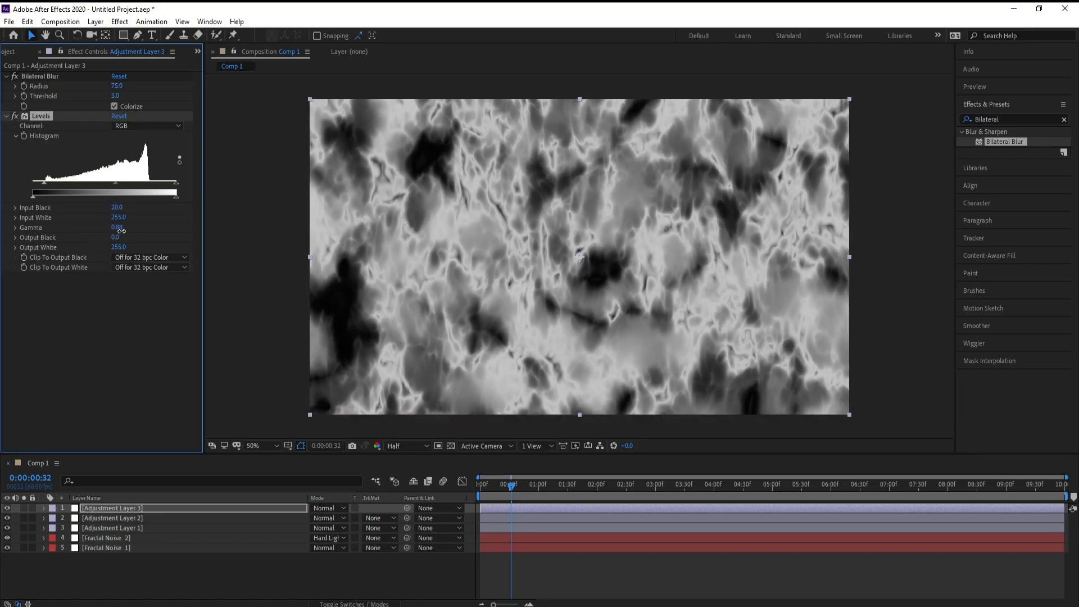
left_click_drag(122, 231, 120, 232)
left_click(135, 306)
Search the effects for "cc glas" and apply CC Glass to Adjustment Layer 3.
left_click(1006, 118)
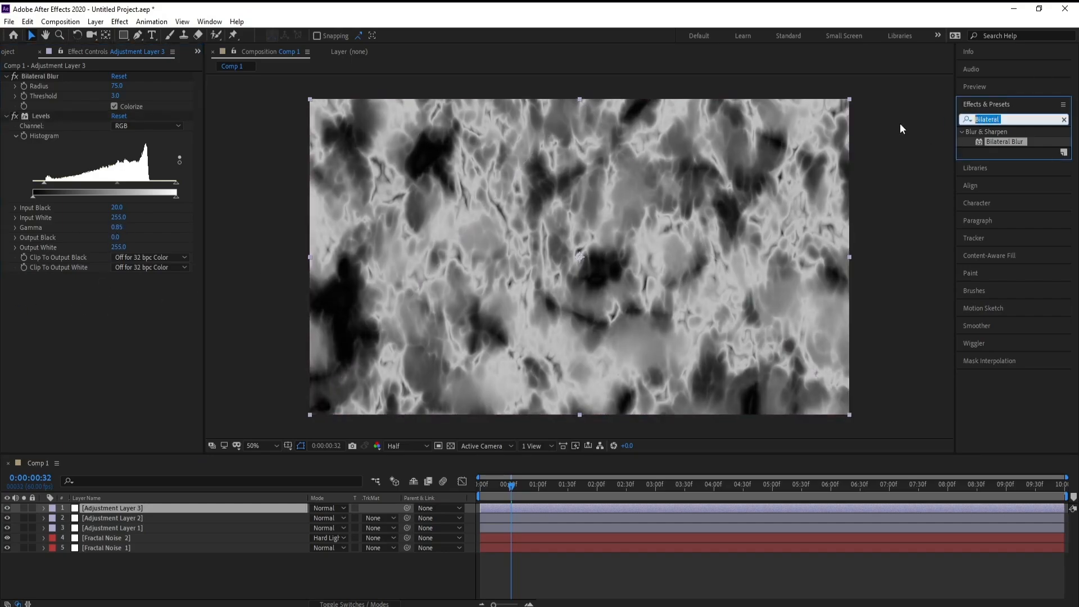
type("cc g")
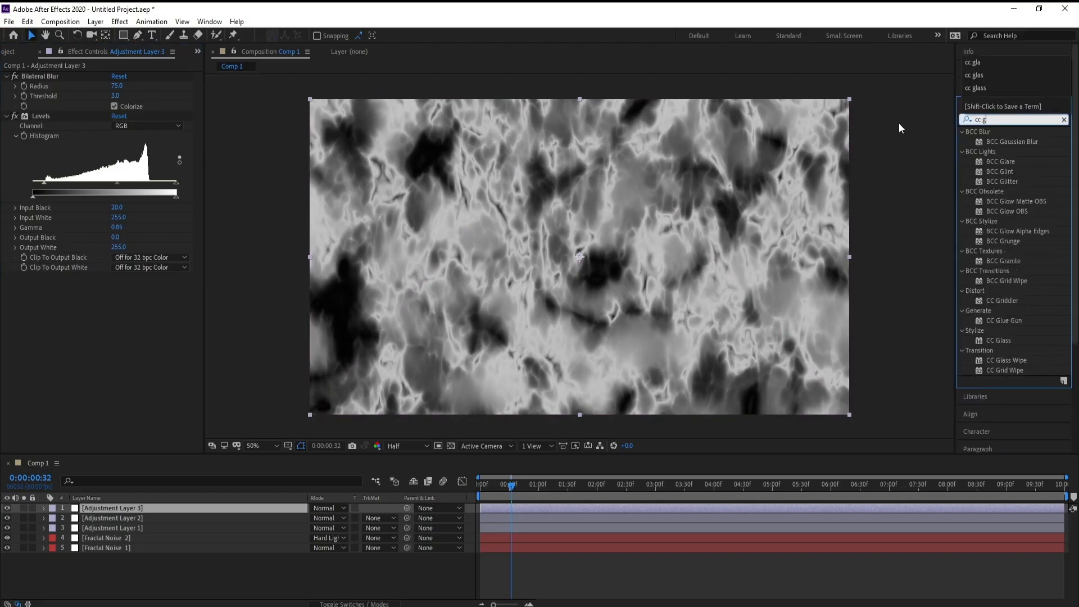
type("las")
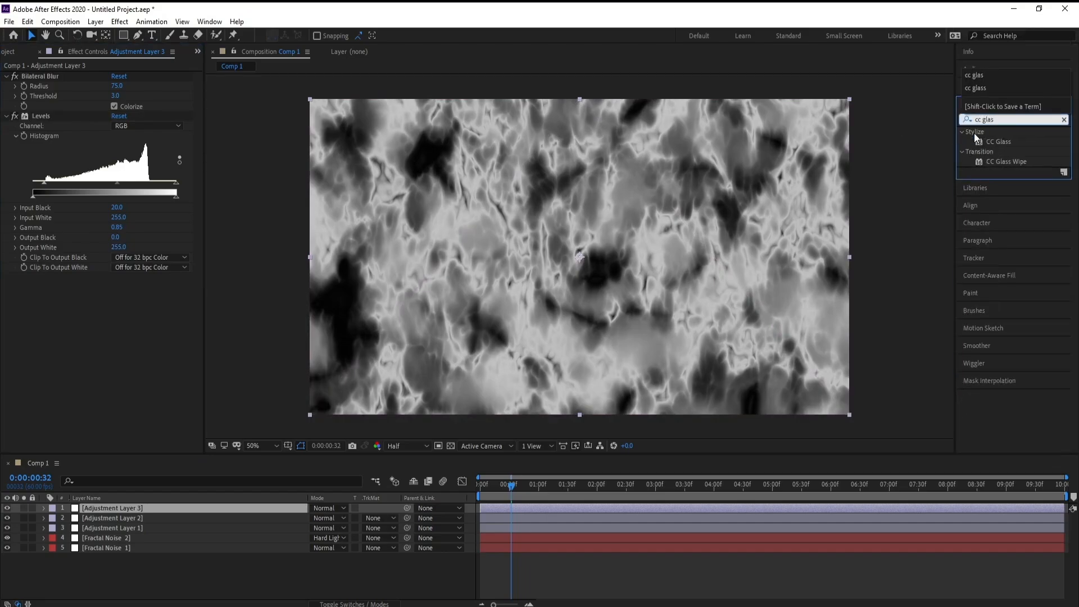
left_click(1006, 142)
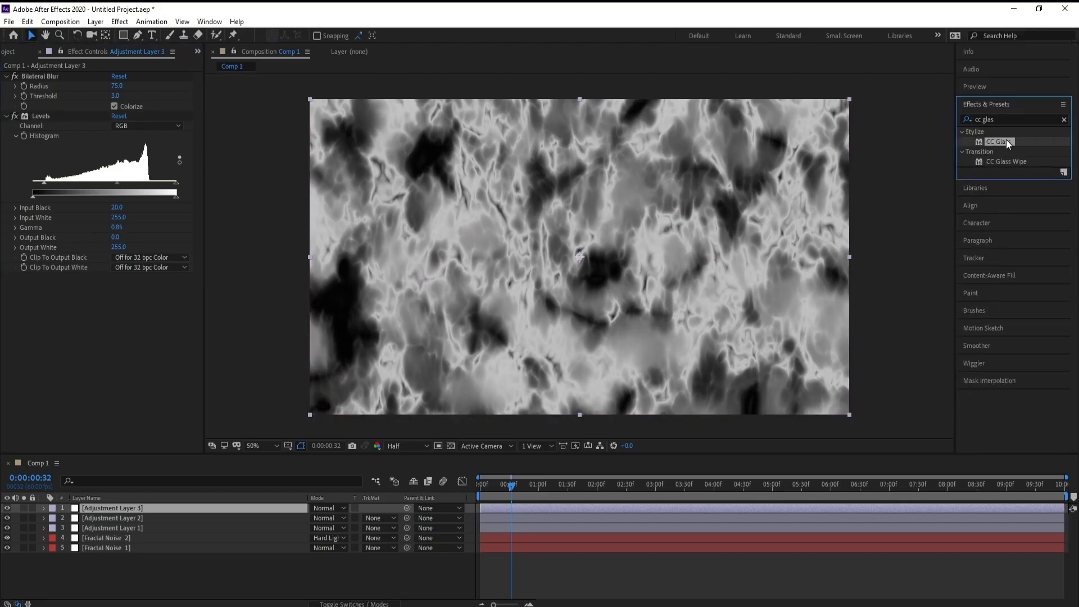
double_click(1003, 143)
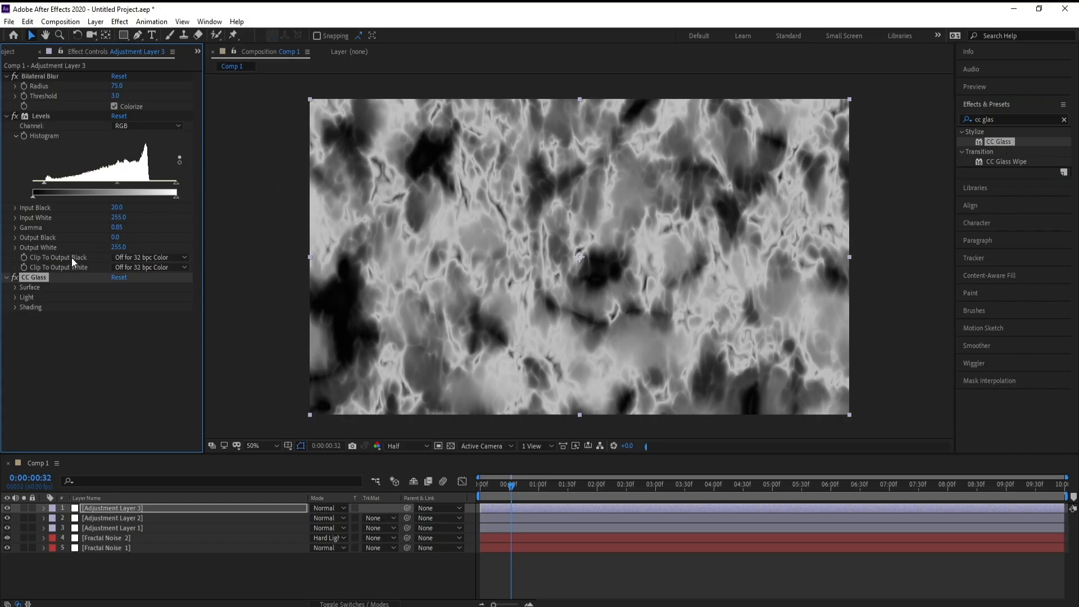
Set the CC Glass surface height to 50.
left_click(15, 288)
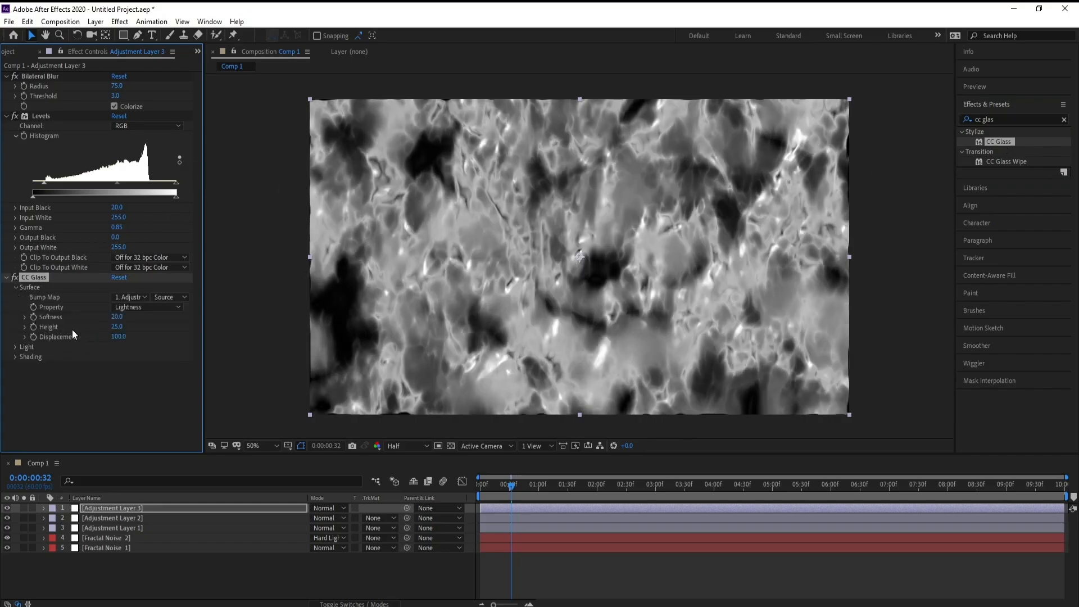
left_click(116, 328)
type("50")
key("Return")
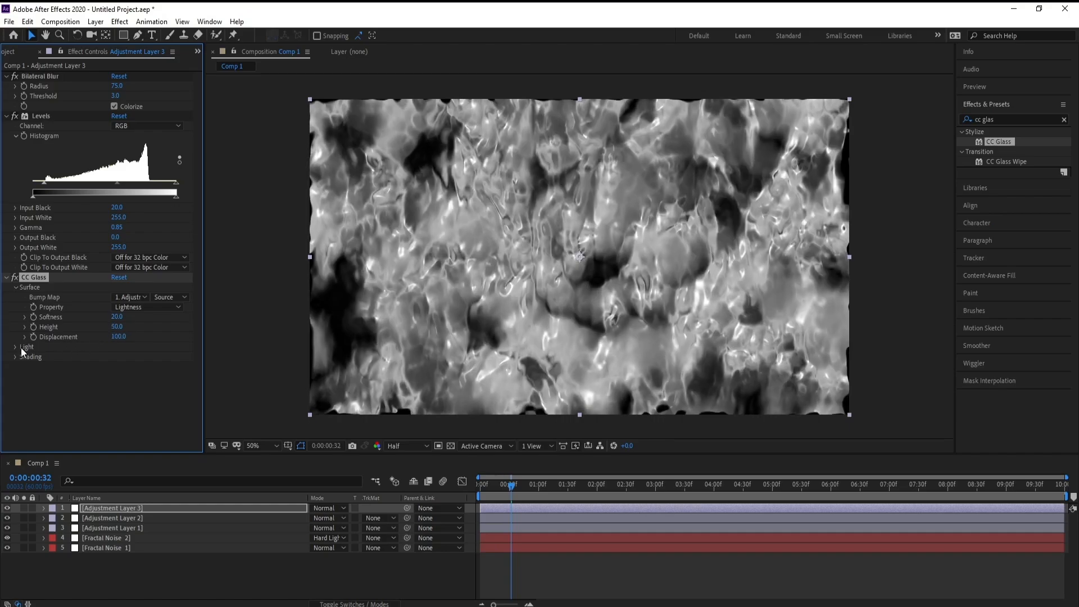
Set the CC Glass light height to 80 and move the current time to 0:00:01:03.
left_click(13, 348)
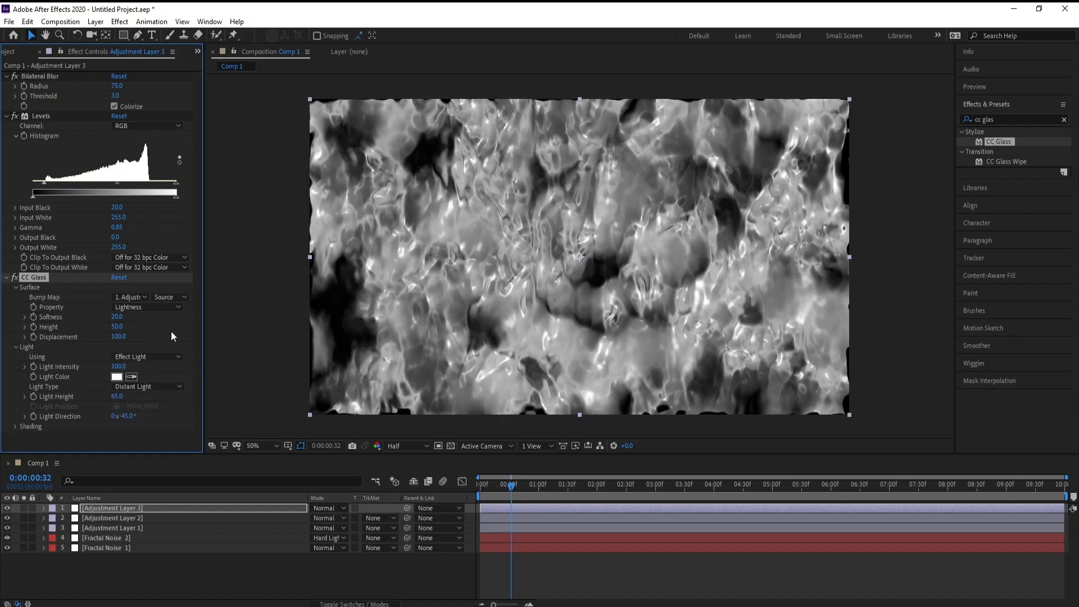
left_click(117, 396)
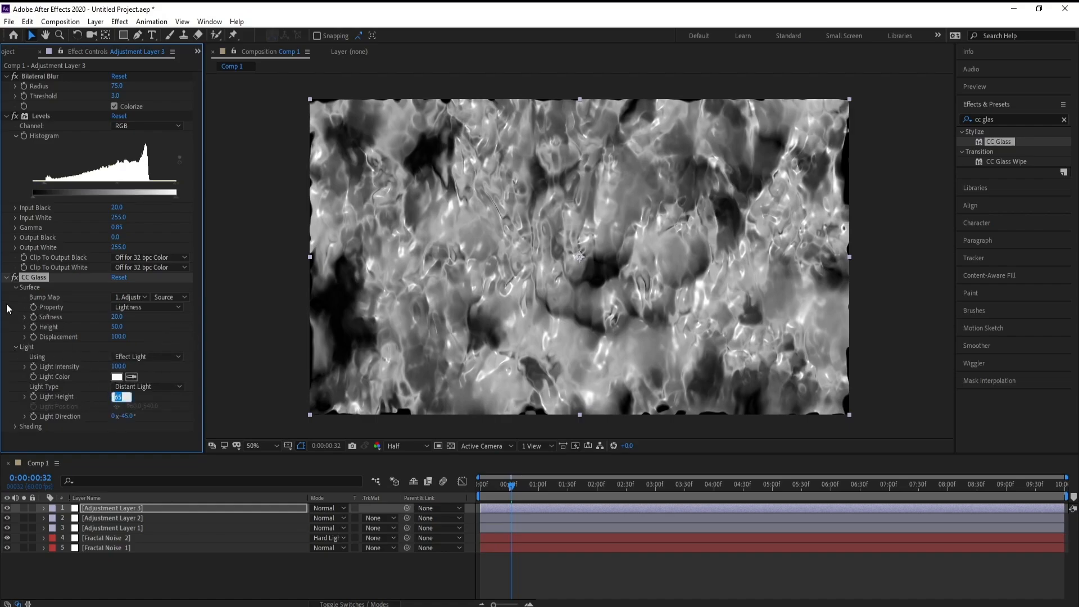
type("80")
key("Return")
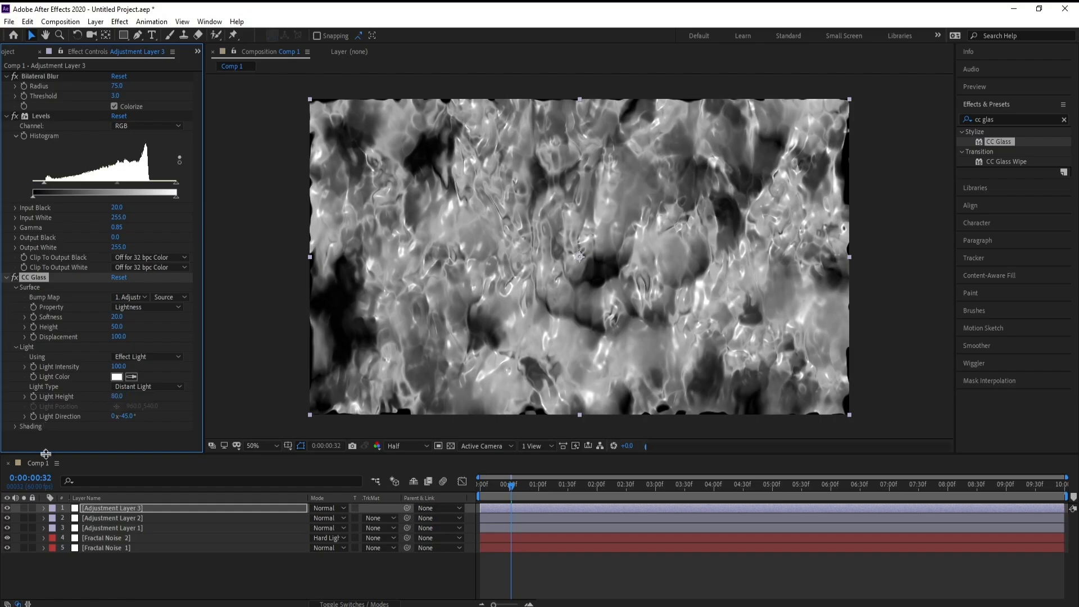
left_click(541, 490)
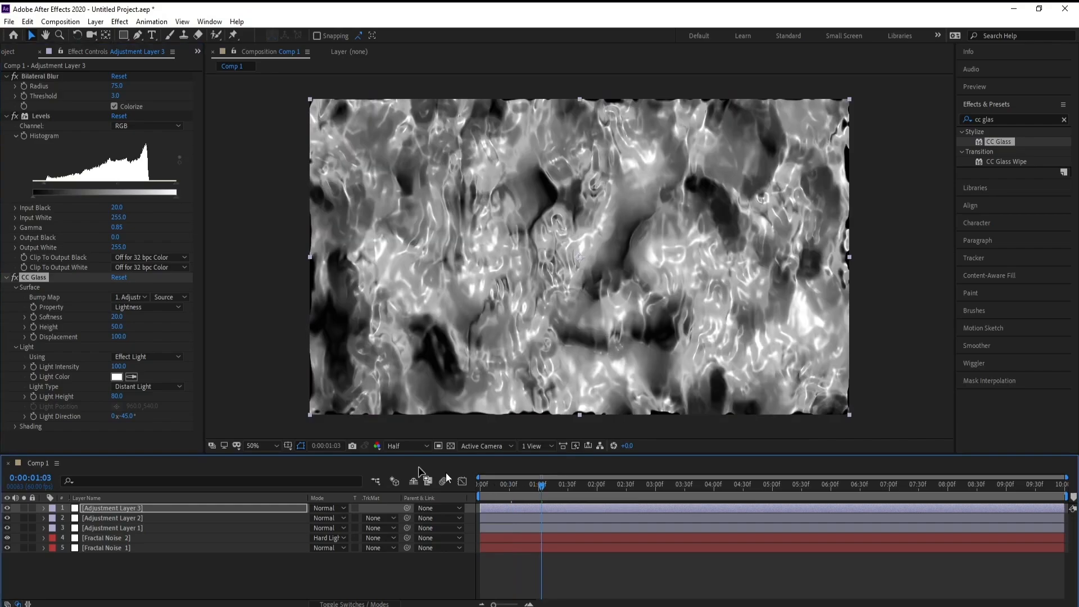
Add a fourth adjustment layer above Adjustment Layer 3 and apply the Hue/Saturation colour correction effect to it.
left_click(96, 22)
mouse_move(118, 36)
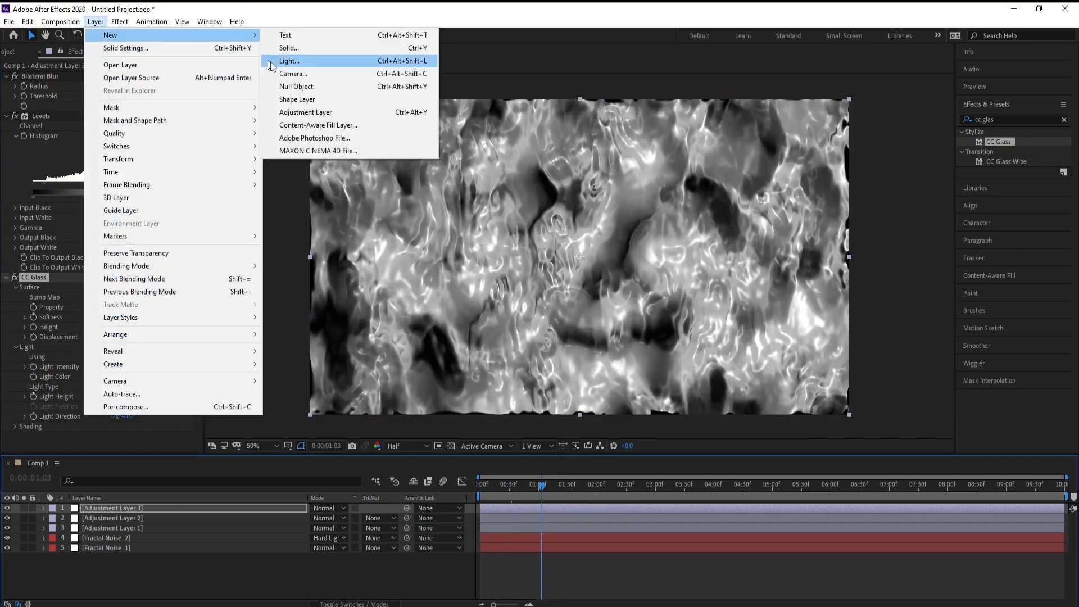
left_click(312, 119)
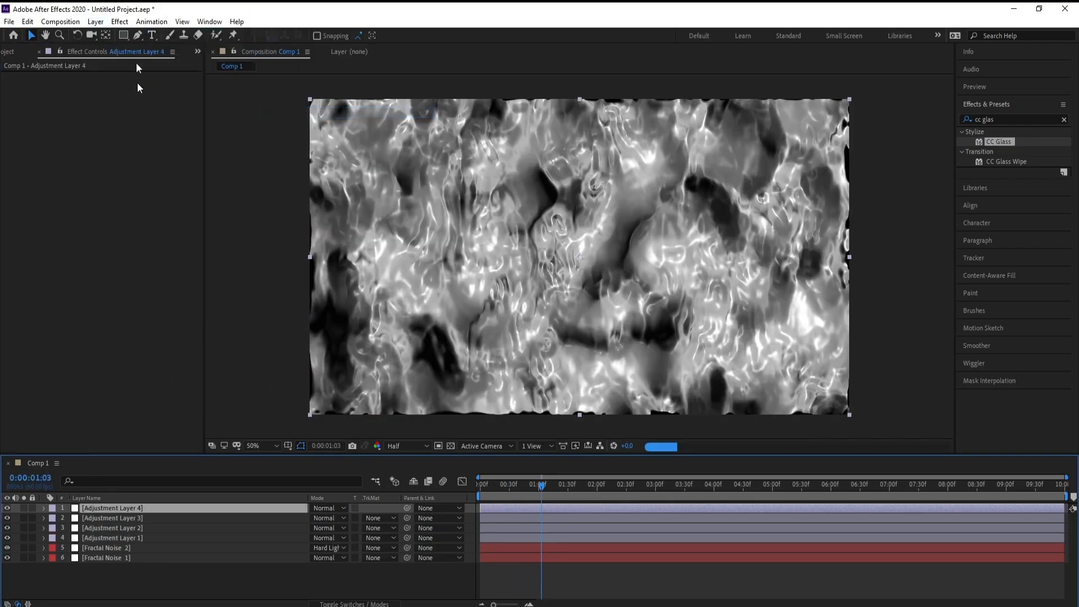
left_click(126, 22)
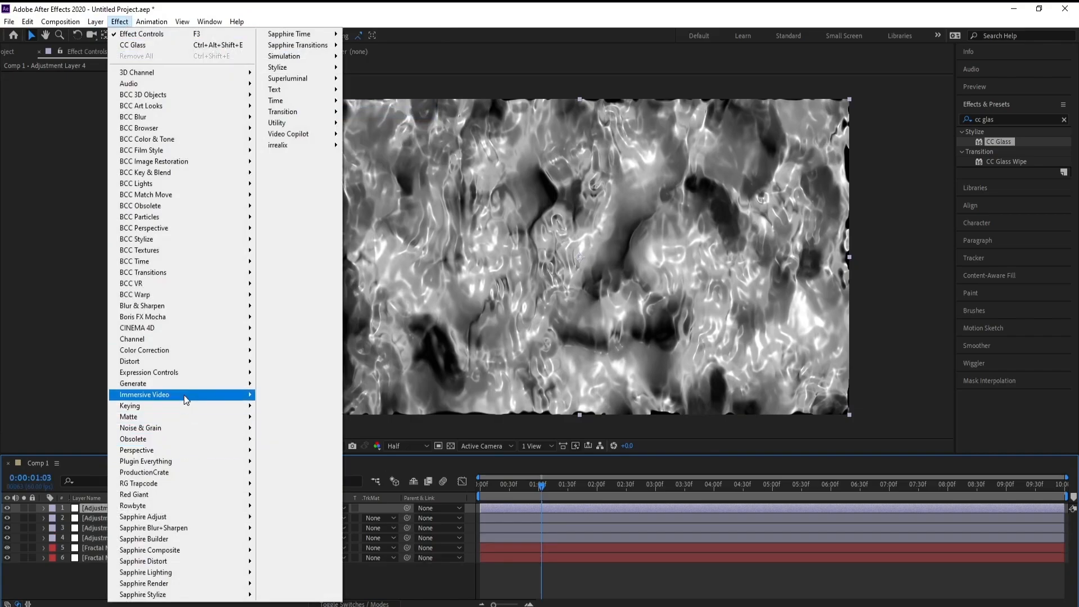
mouse_move(191, 378)
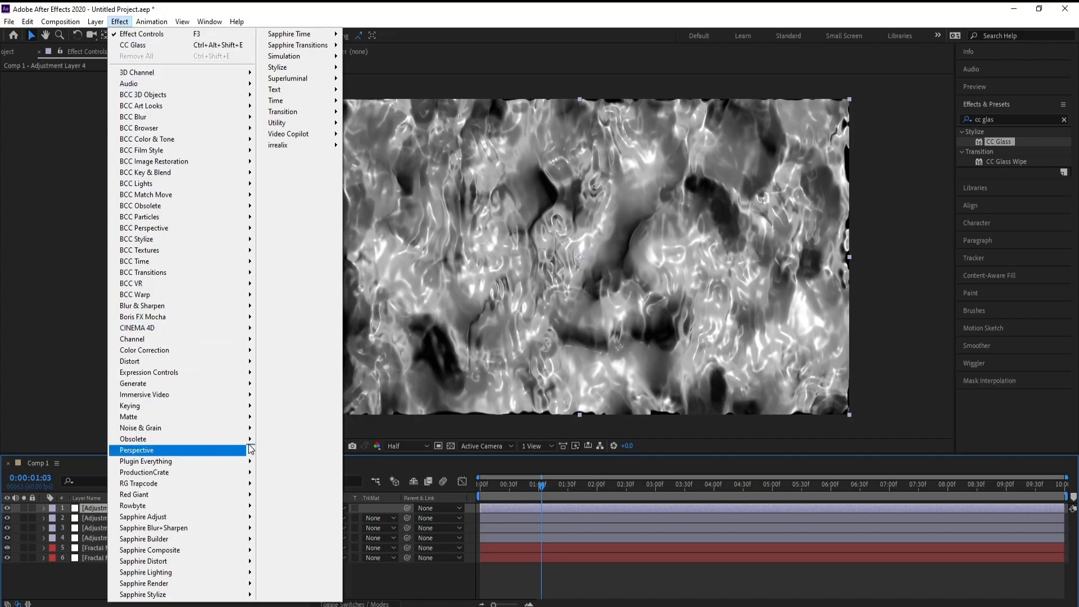
mouse_move(236, 351)
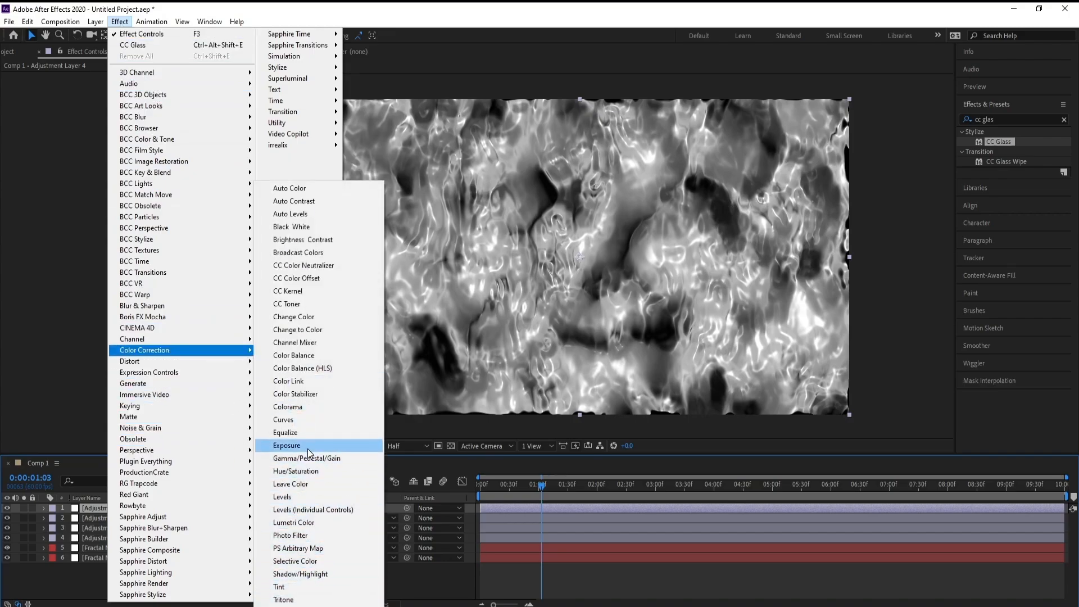
left_click(308, 473)
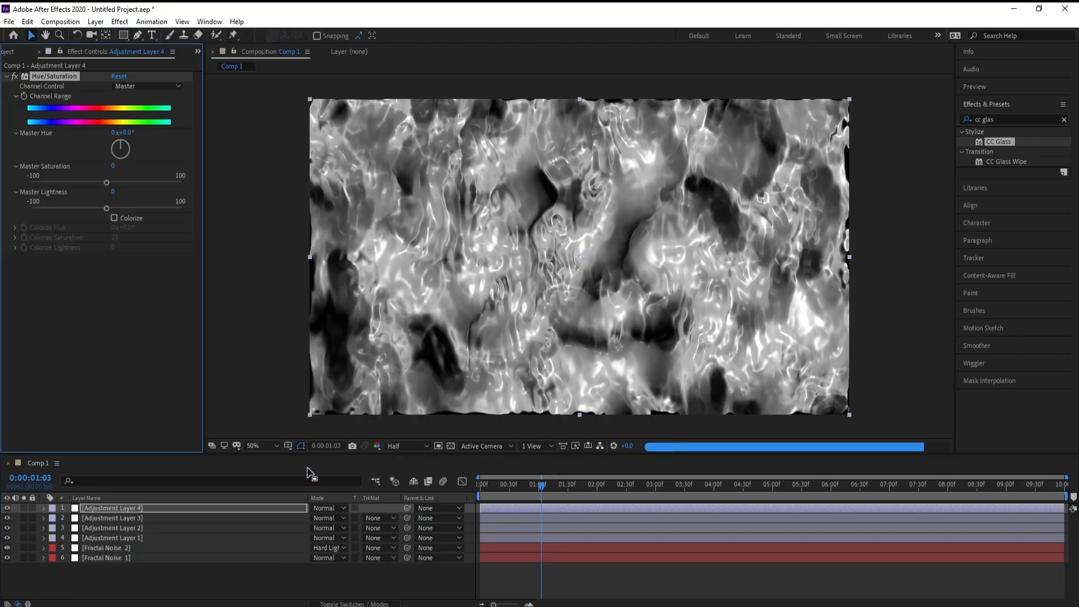
Enable Colorize in Hue/Saturation with hue 200°, saturation 100 and lightness 25.
left_click(114, 218)
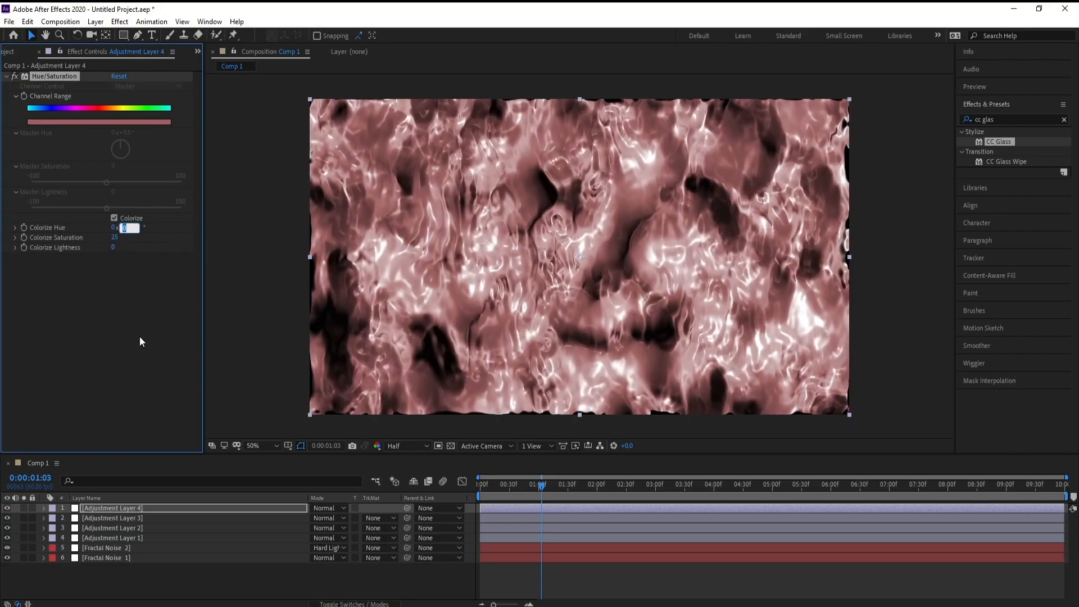
type("200")
key("Return")
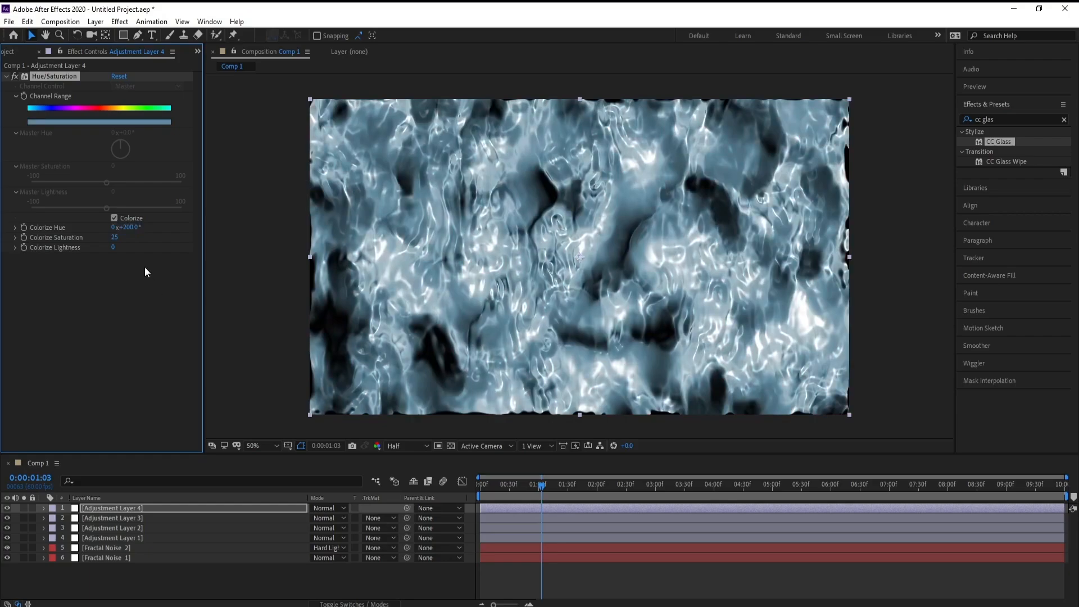
left_click(114, 237)
type("100")
key("Return")
left_click(116, 246)
type("25")
left_click(122, 309)
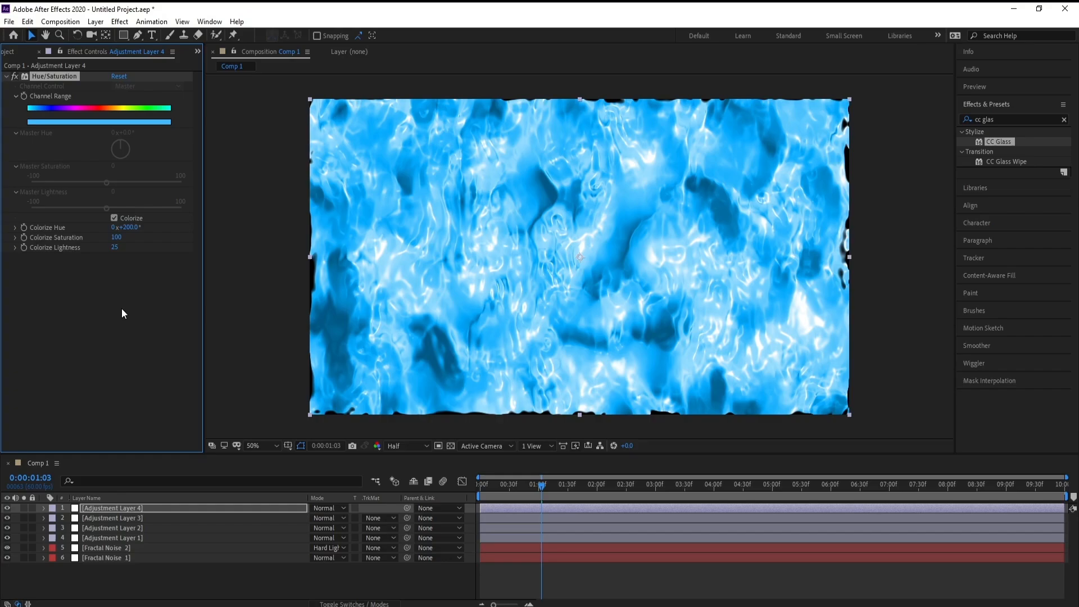
Pre-compose all four adjustment layers and both Fractal Noise layers into a composition named "Water".
left_click(104, 560)
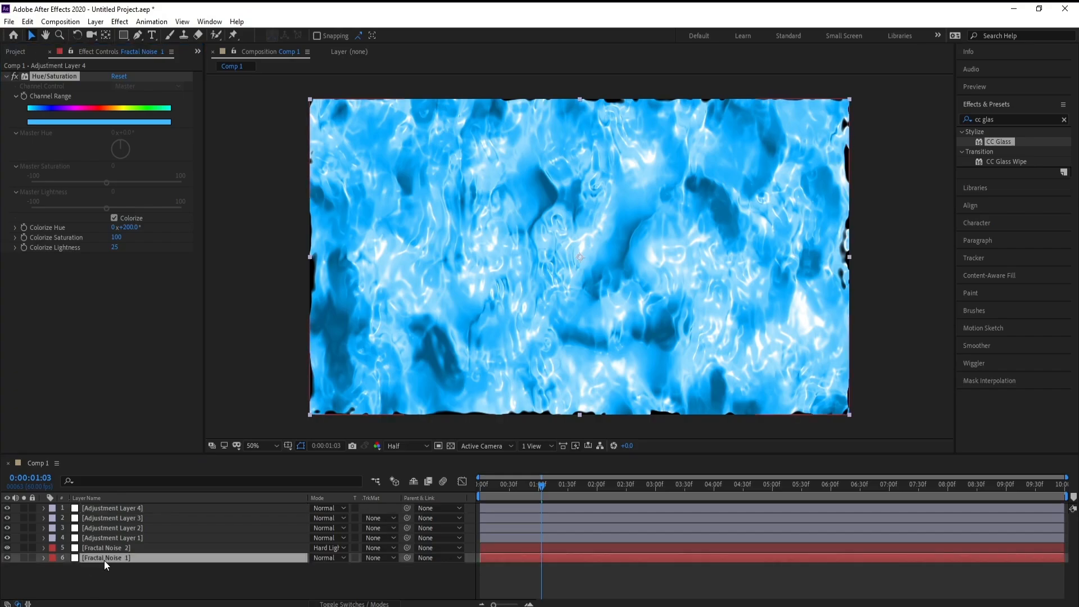
left_click(119, 509, "shift")
right_click(119, 510)
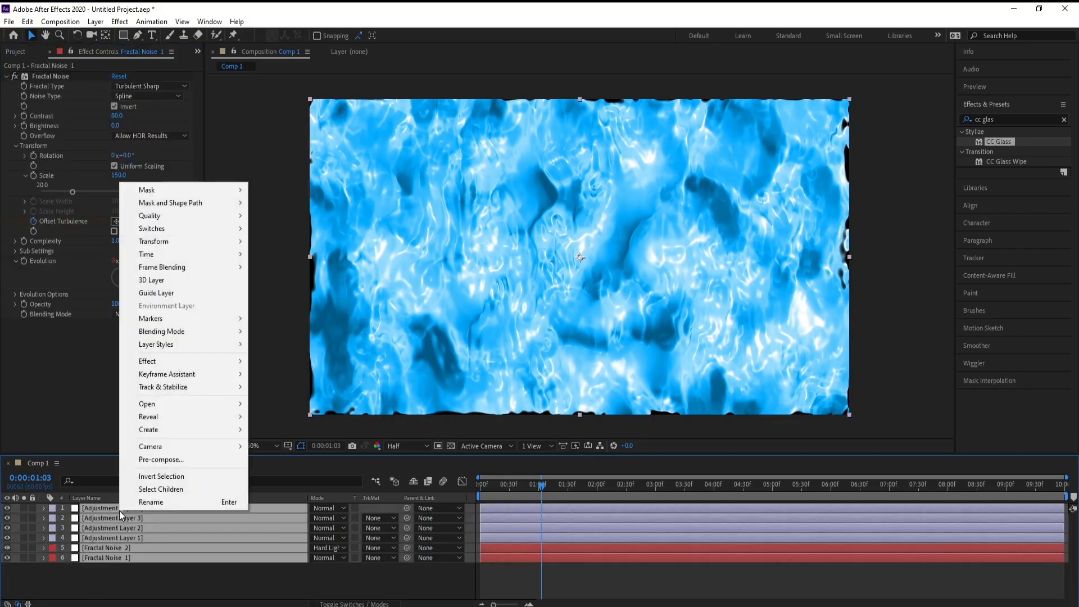
left_click(160, 459)
type("Water")
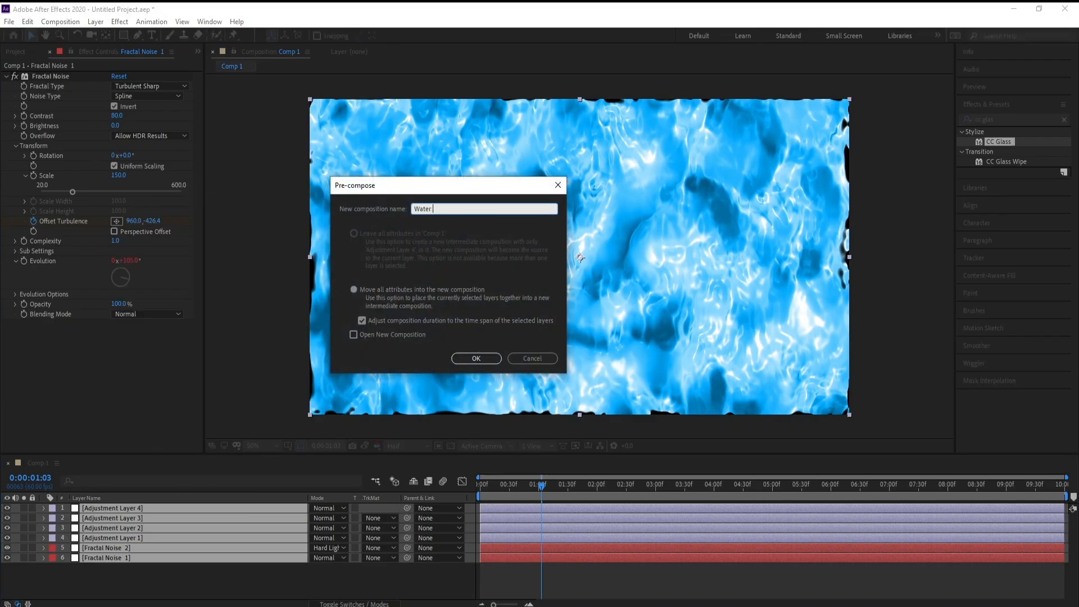
key("Return")
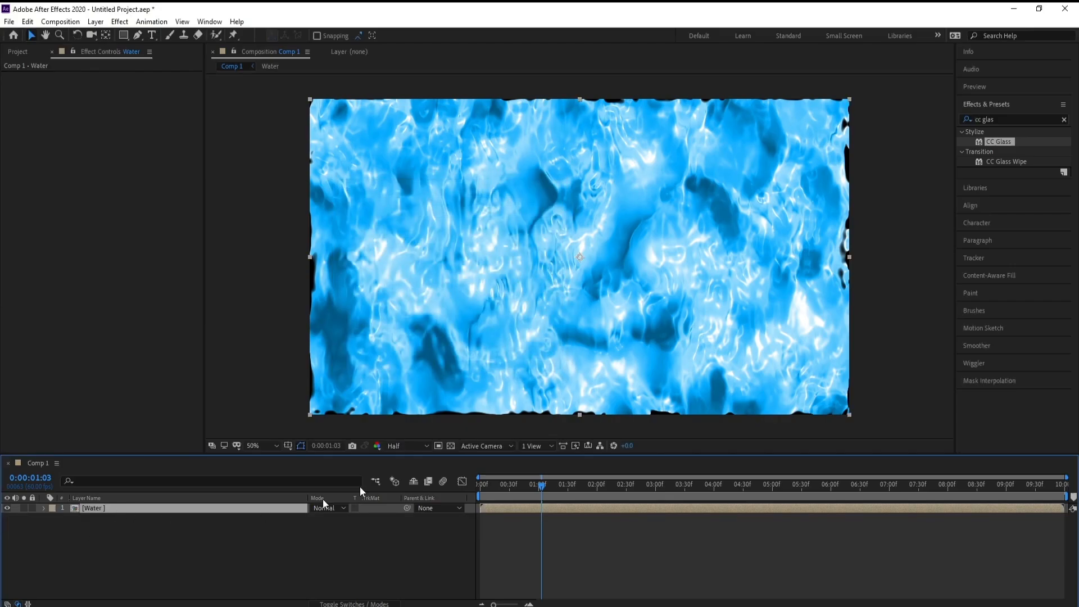
Scale the Water layer up to 110%.
key("s")
left_click_drag(330, 518, 334, 521)
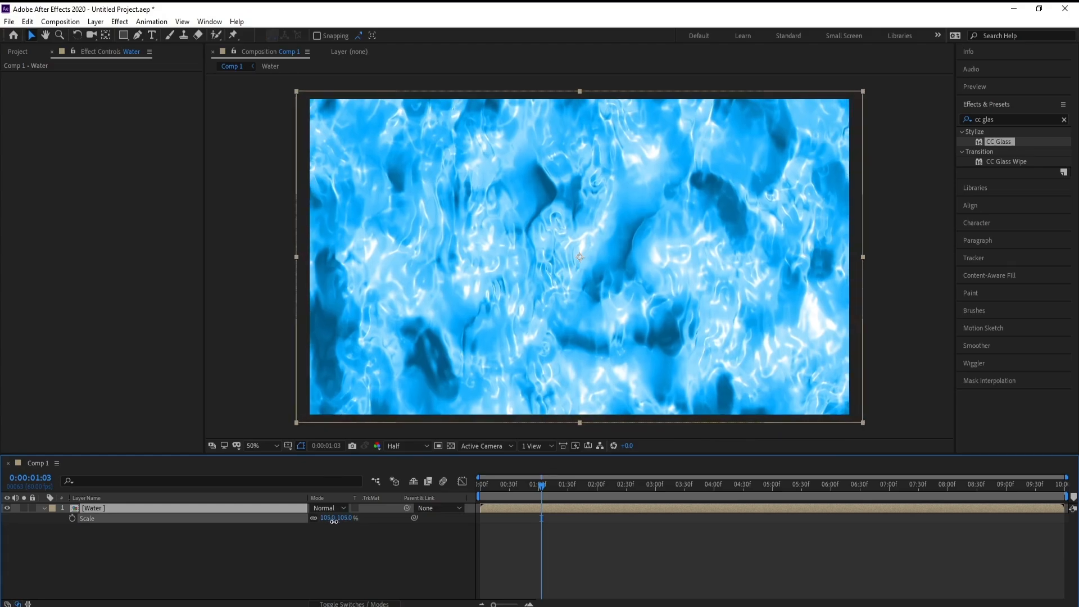
left_click_drag(334, 521, 339, 524)
left_click(161, 509)
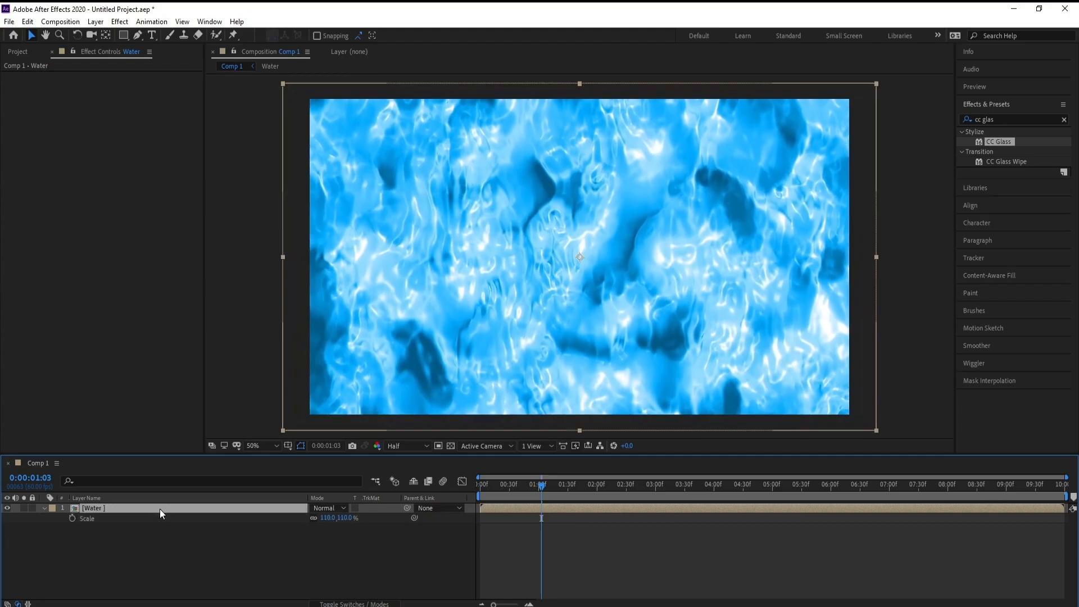
Add a new adjustment layer above Water, search the effects for "caus" and apply the Simulation Caustics effect.
left_click(96, 22)
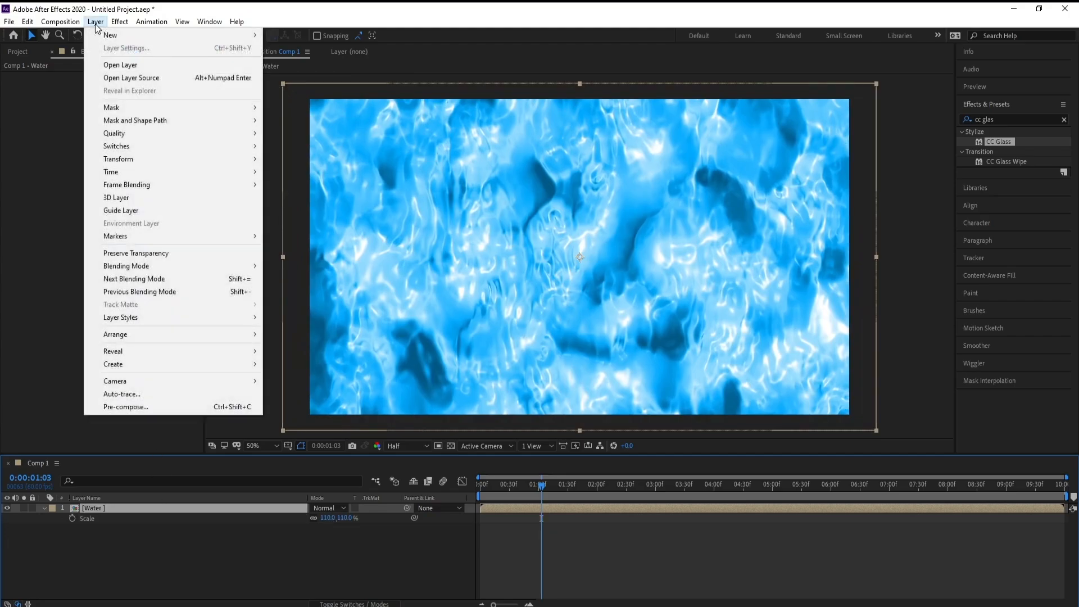
mouse_move(120, 35)
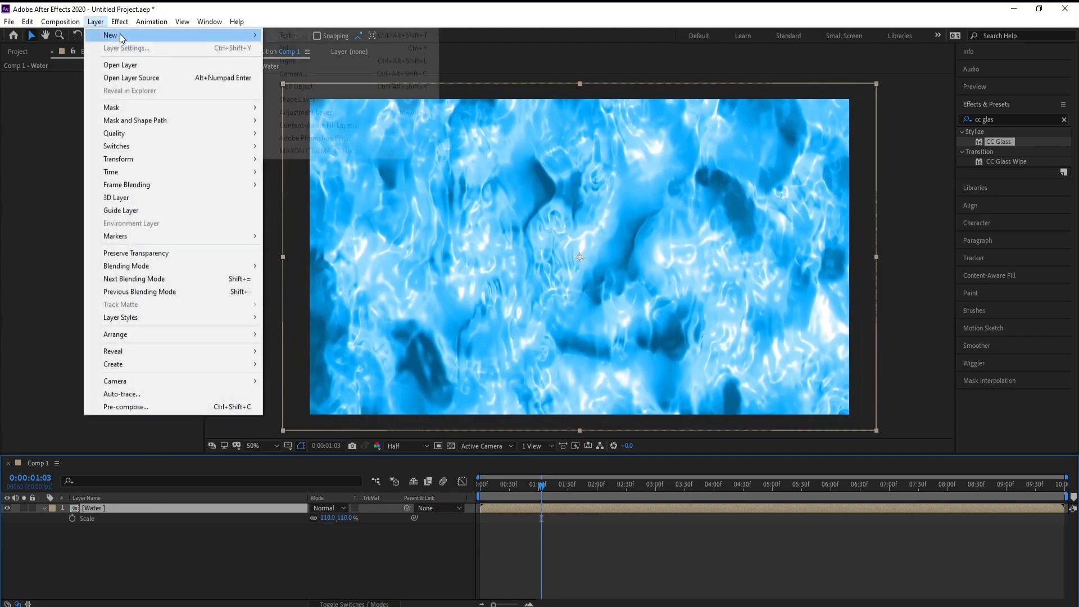
left_click(347, 113)
left_click(1032, 121)
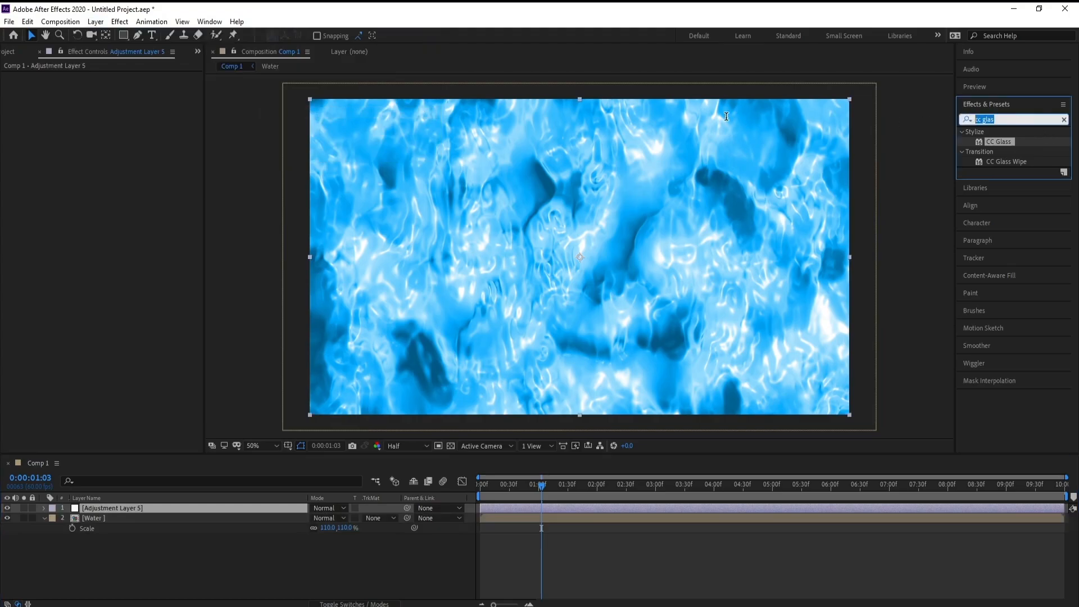
type("caus")
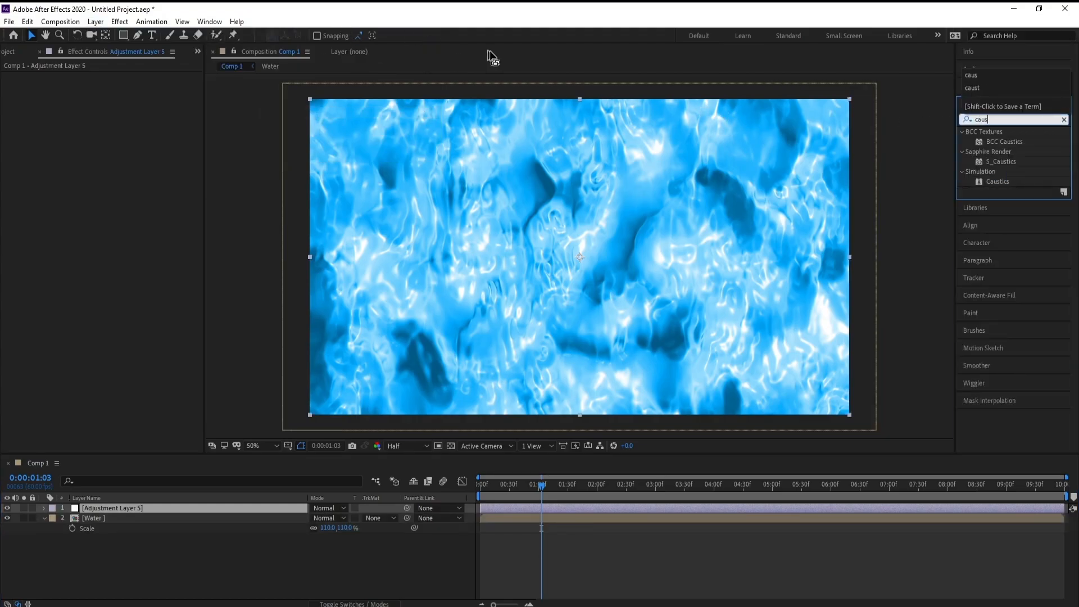
double_click(991, 182)
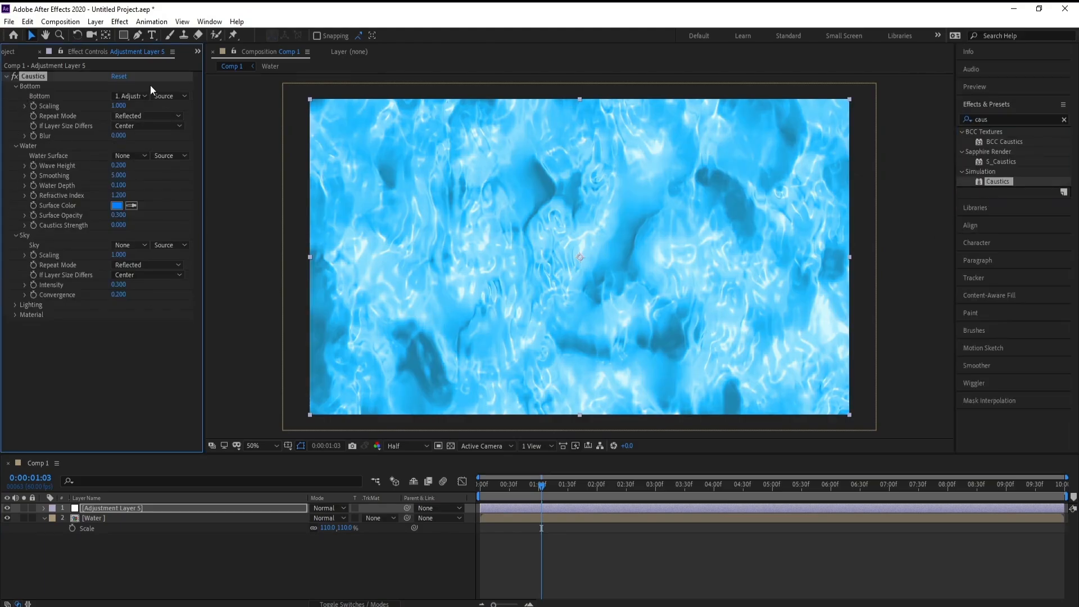
In Caustics, use the Water layer as the Bottom with scaling 1.5 and also as the Water Surface.
left_click(139, 97)
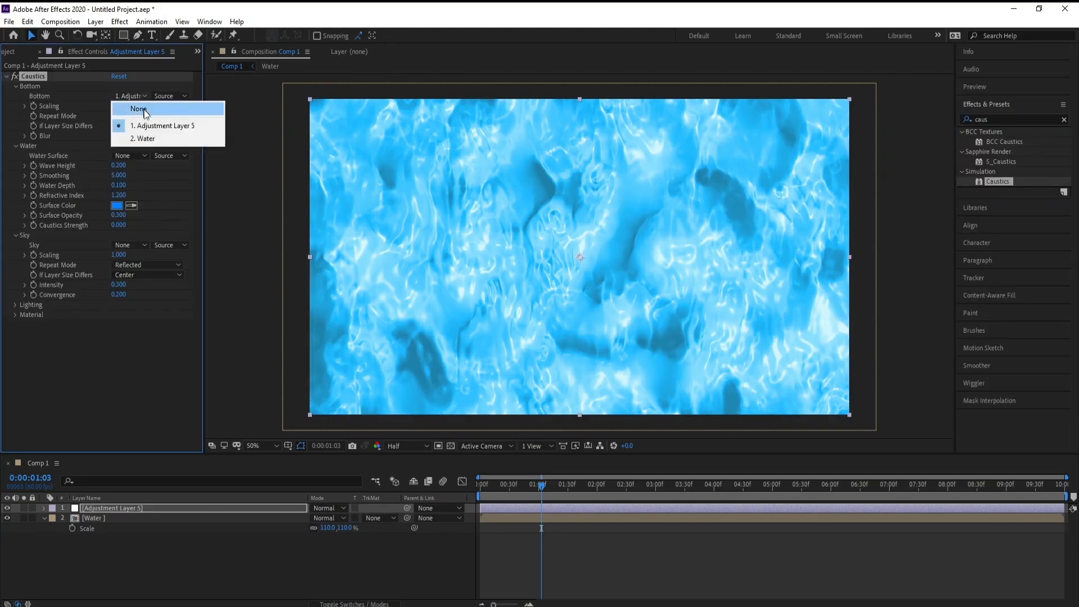
left_click(153, 137)
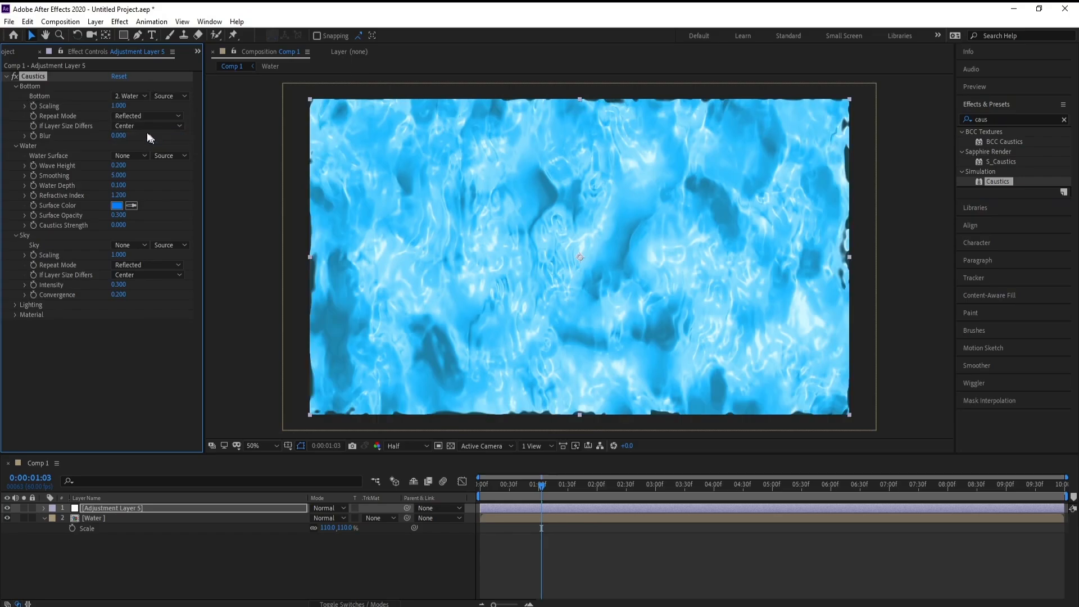
left_click(118, 106)
type("1.5")
key("Return")
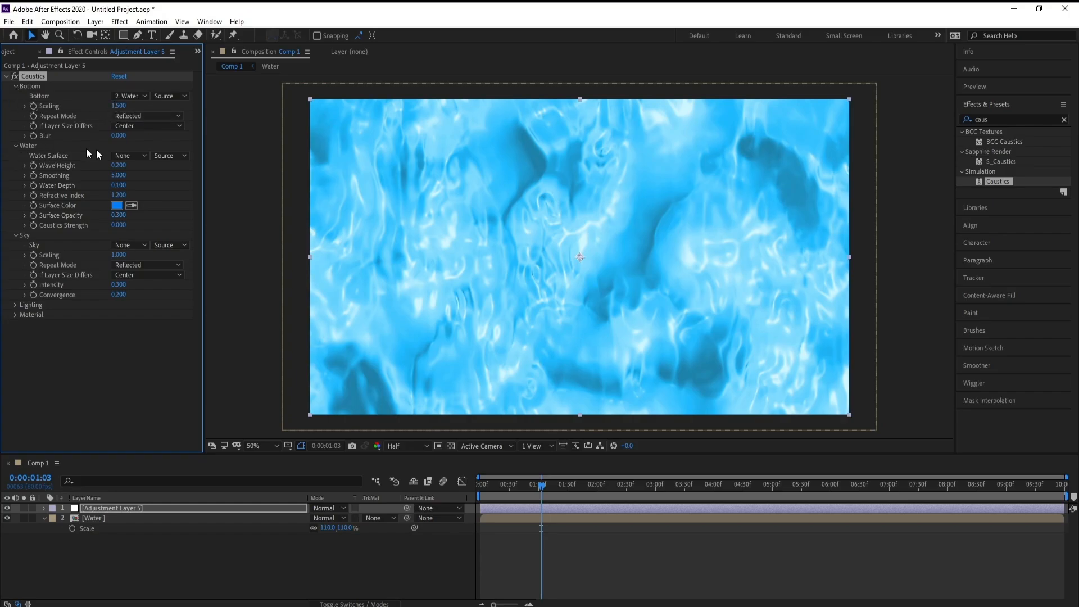
left_click(126, 156)
left_click(152, 198)
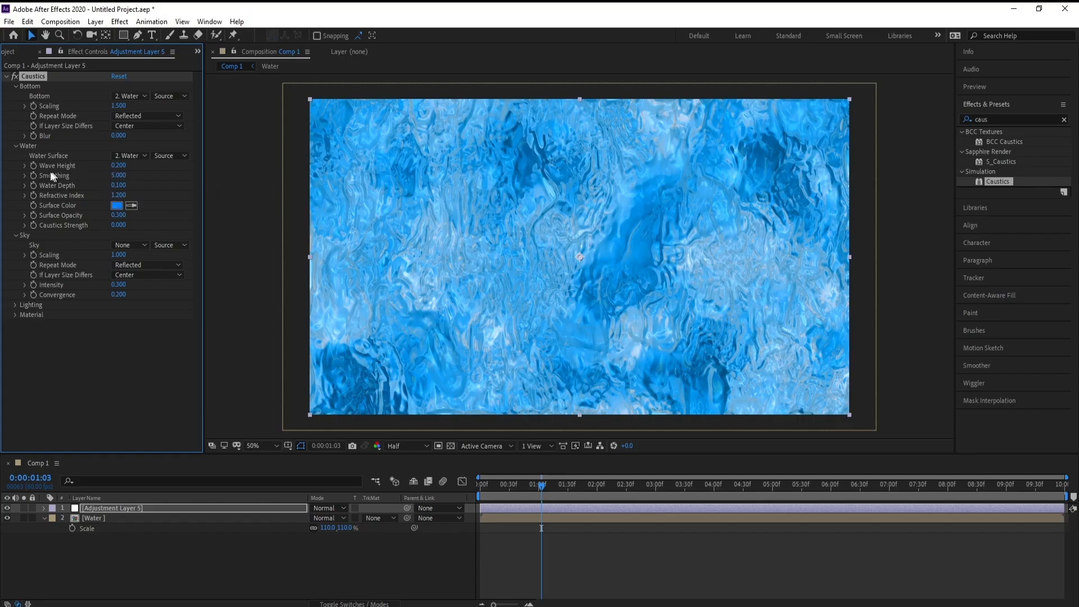
Set the Caustics Wave Height to 0.4.
left_click(117, 167)
left_click_drag(131, 166, 119, 168)
type("5")
type("4")
key("Return")
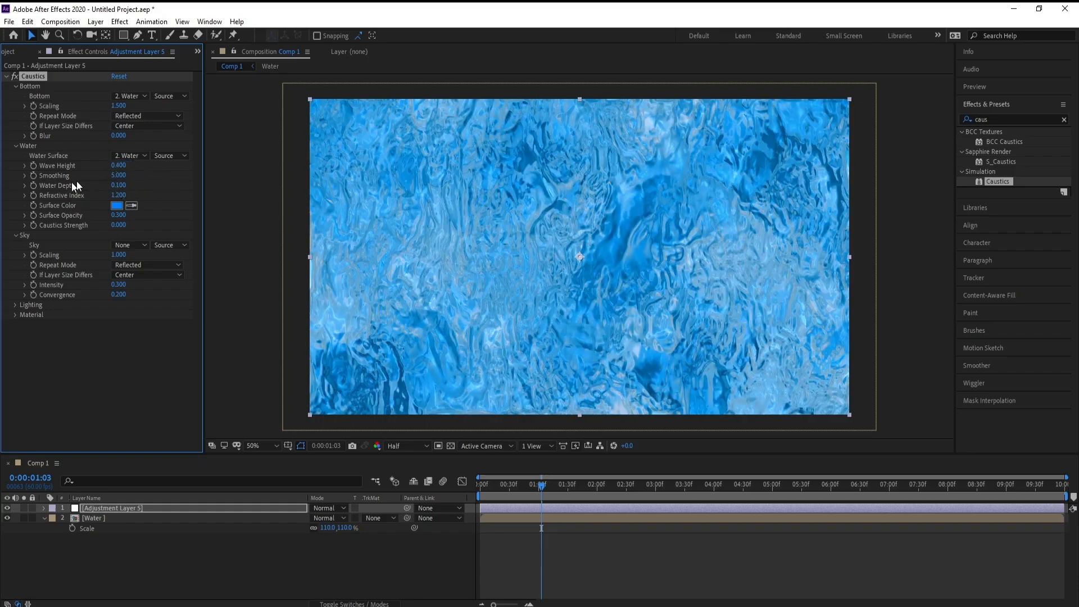
Try different Smoothing values for the Caustics water surface, including 20, and settle on 25.
left_click_drag(119, 176, 245, 180)
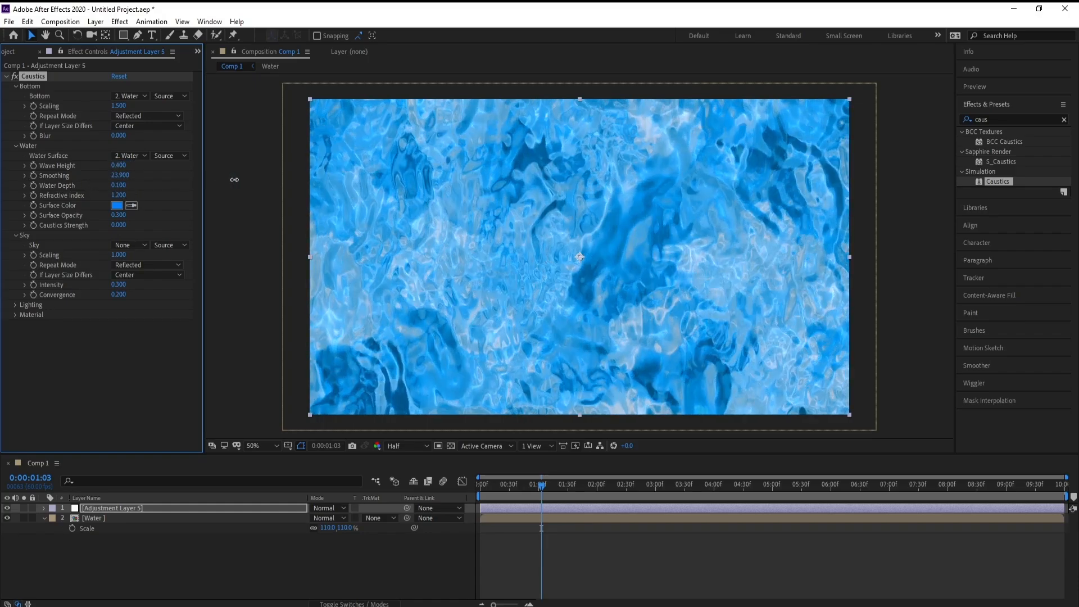
left_click(120, 176)
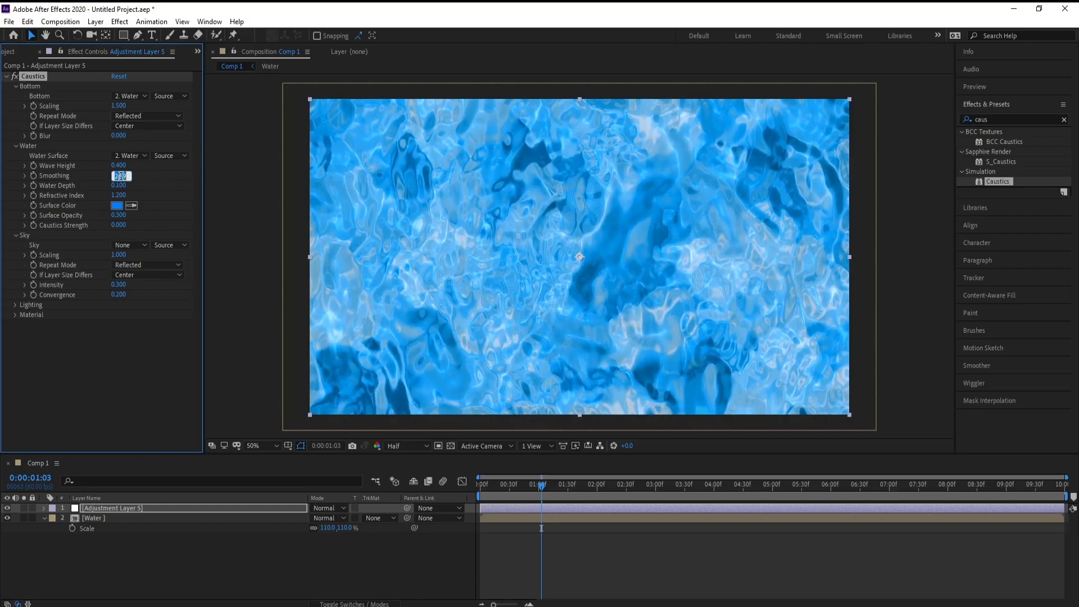
type("25")
key("Return")
left_click(122, 175)
type("20")
key("Return")
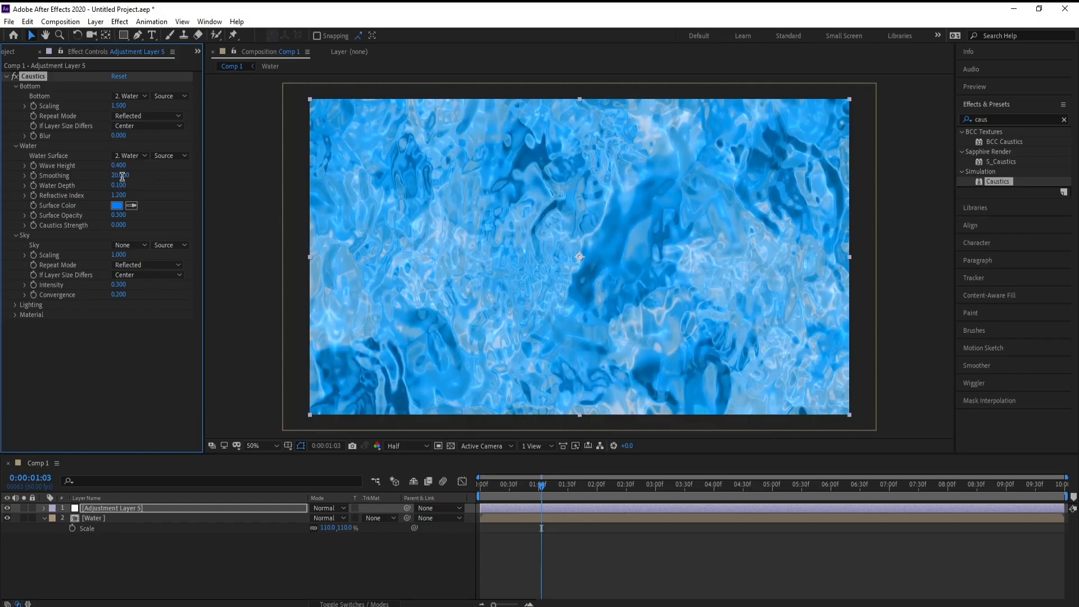
left_click(122, 175)
type("25")
key("Return")
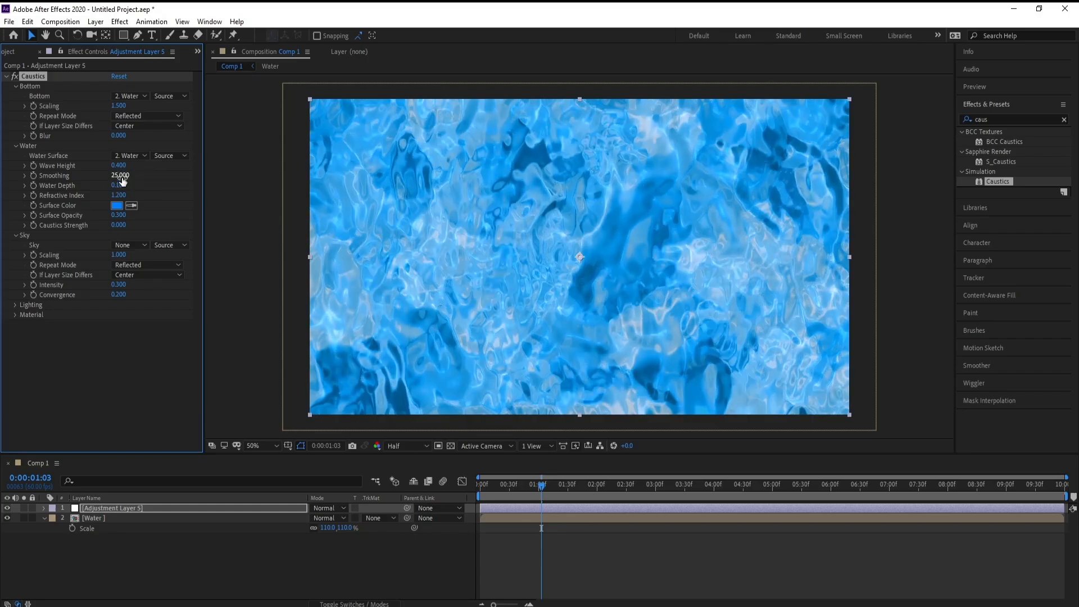
Set the Caustics Bottom scaling to 1.6 and raise the Refractive Index to 1.38.
left_click_drag(127, 105, 135, 110)
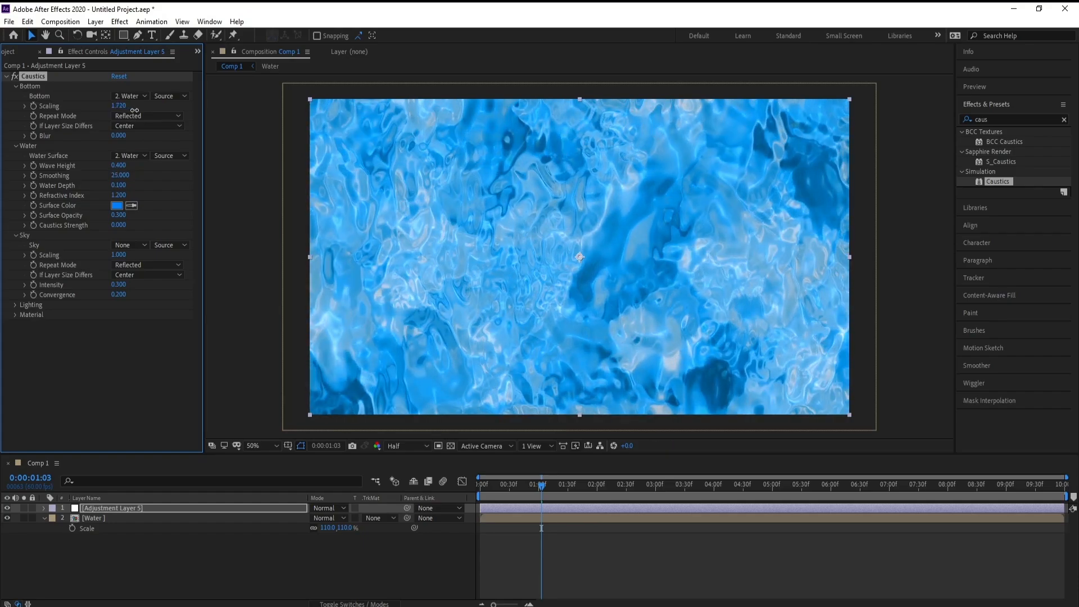
left_click(120, 106)
type("1.6")
key("Return")
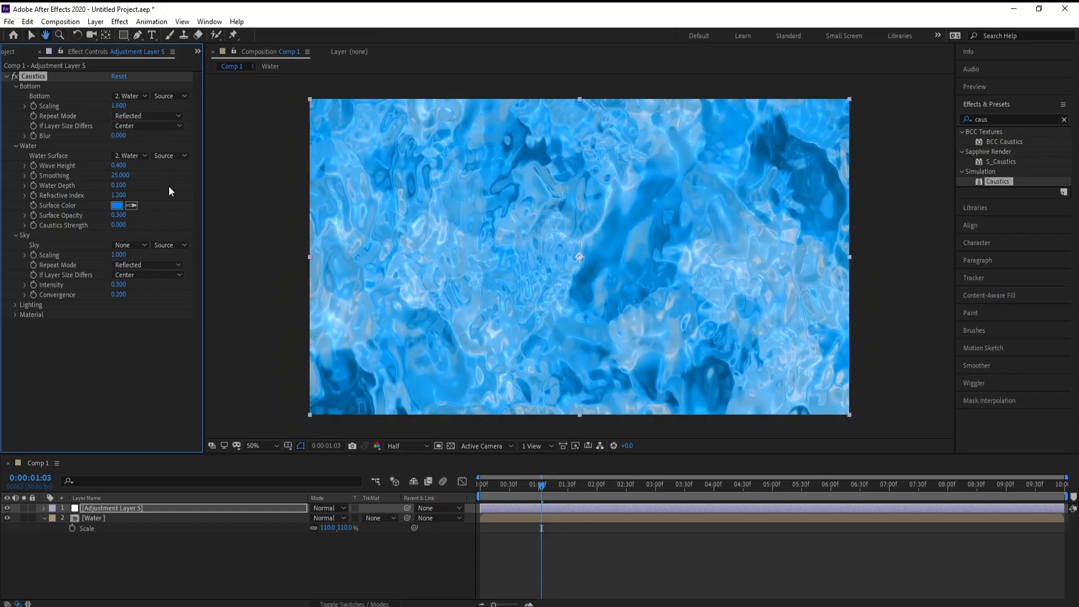
key("ctrl+Right")
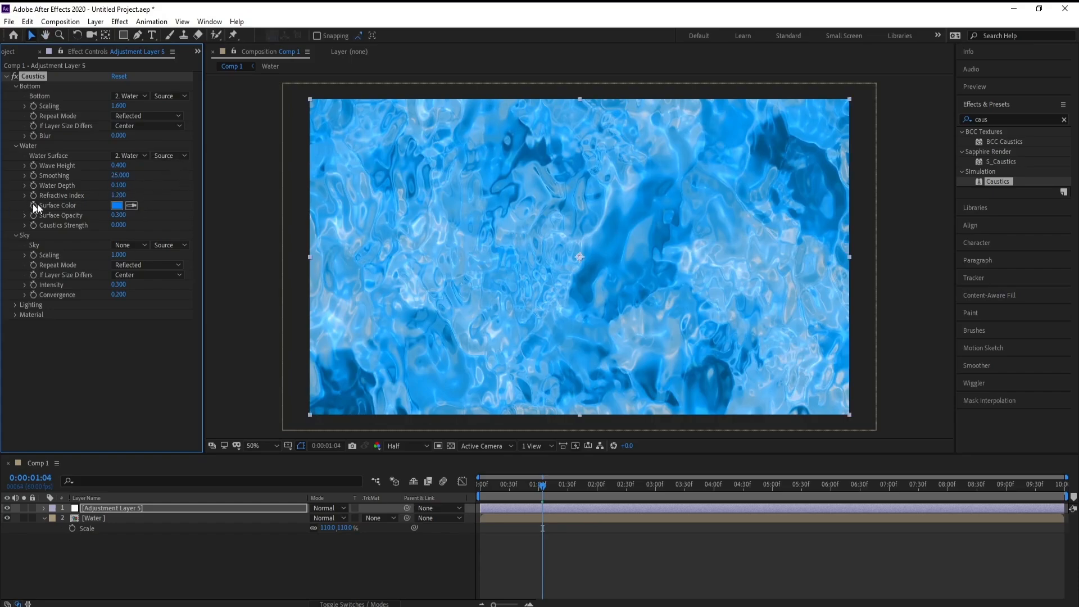
left_click_drag(119, 195, 131, 197)
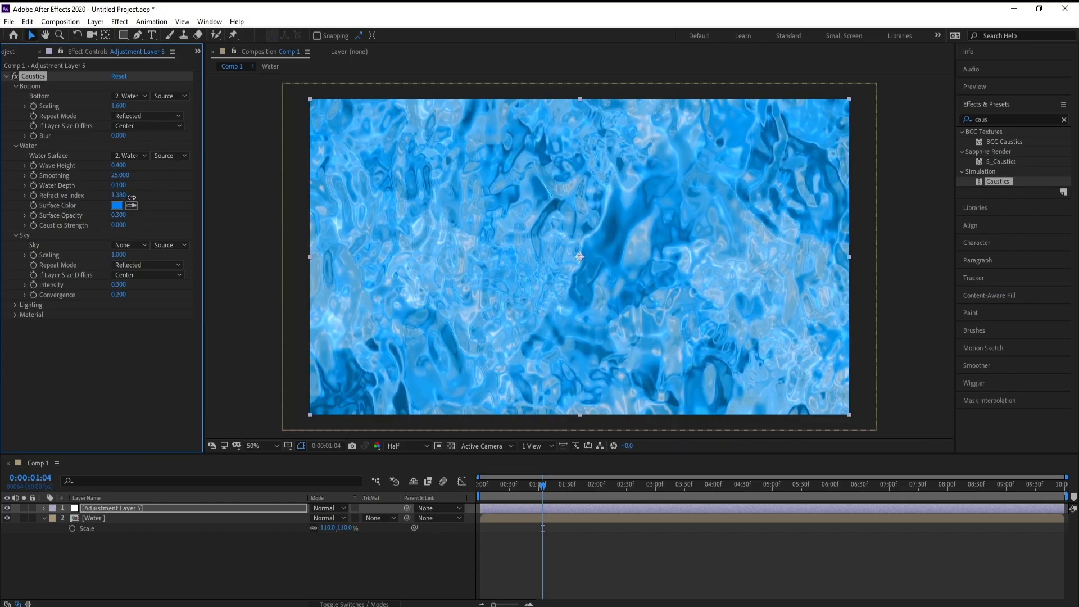
Use the Water layer as the Caustics Sky and lower the Sky intensity to 0.19.
left_click(133, 247)
left_click(143, 288)
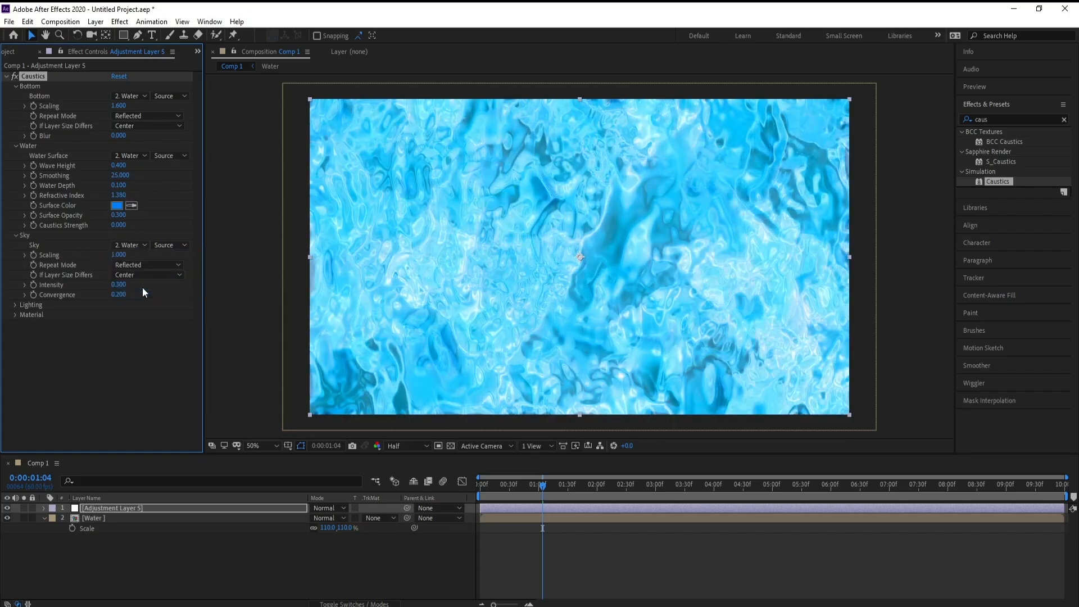
left_click_drag(118, 290, 112, 288)
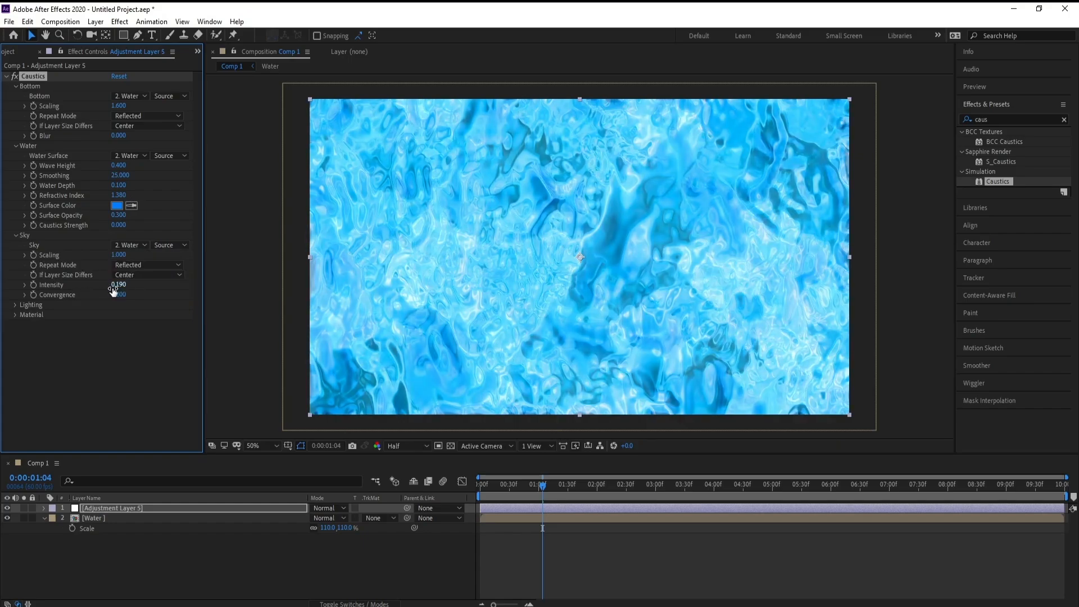
Set the Specular Reflection to 0.01 in the Caustics Material settings, and collapse the Lighting and Material groups.
left_click(15, 306)
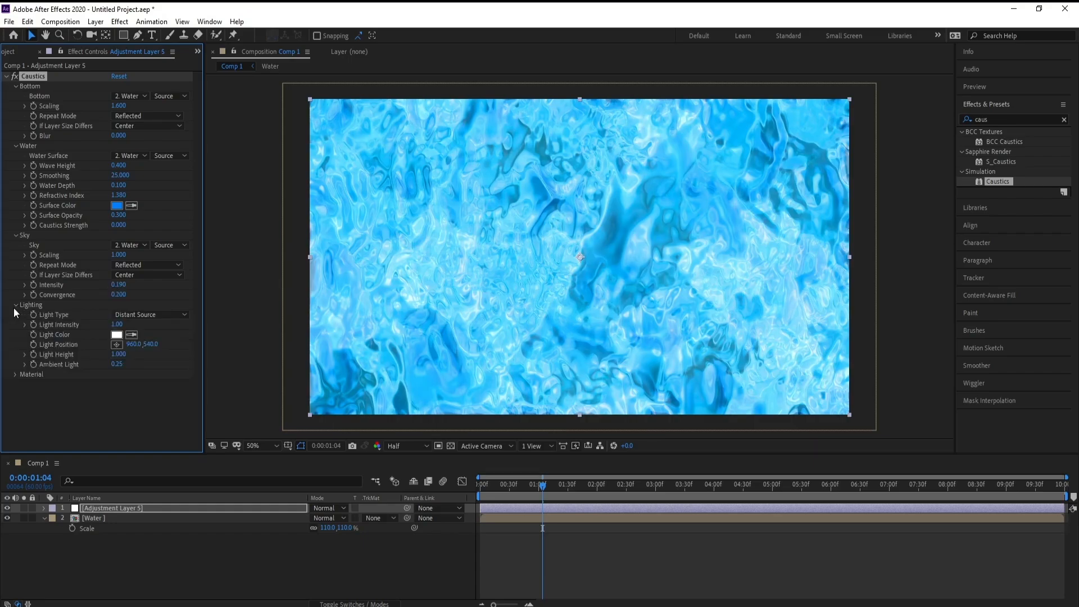
left_click(16, 374)
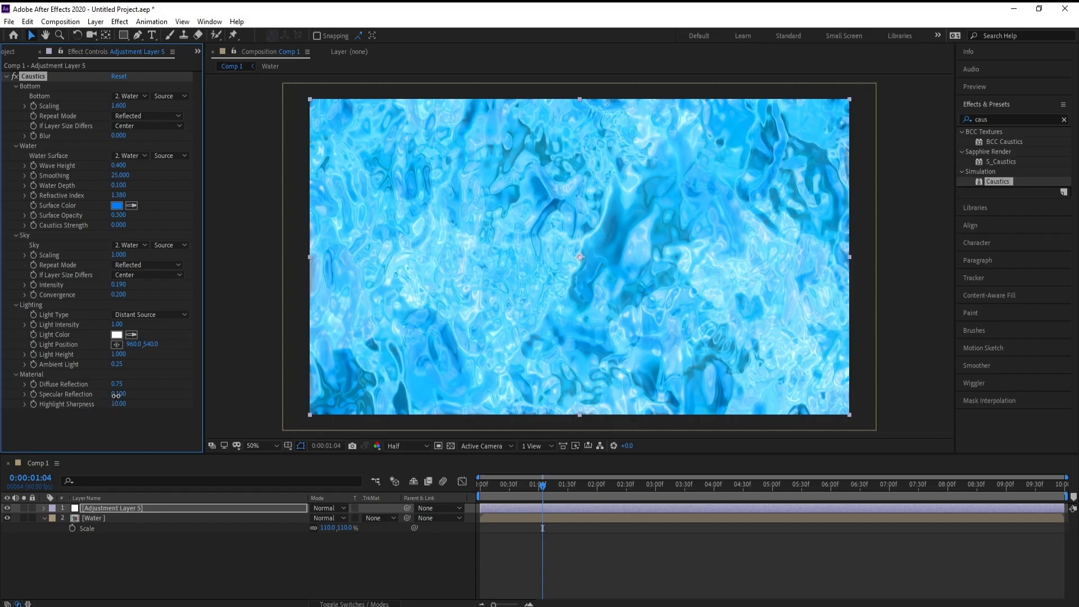
left_click_drag(117, 396, 113, 395)
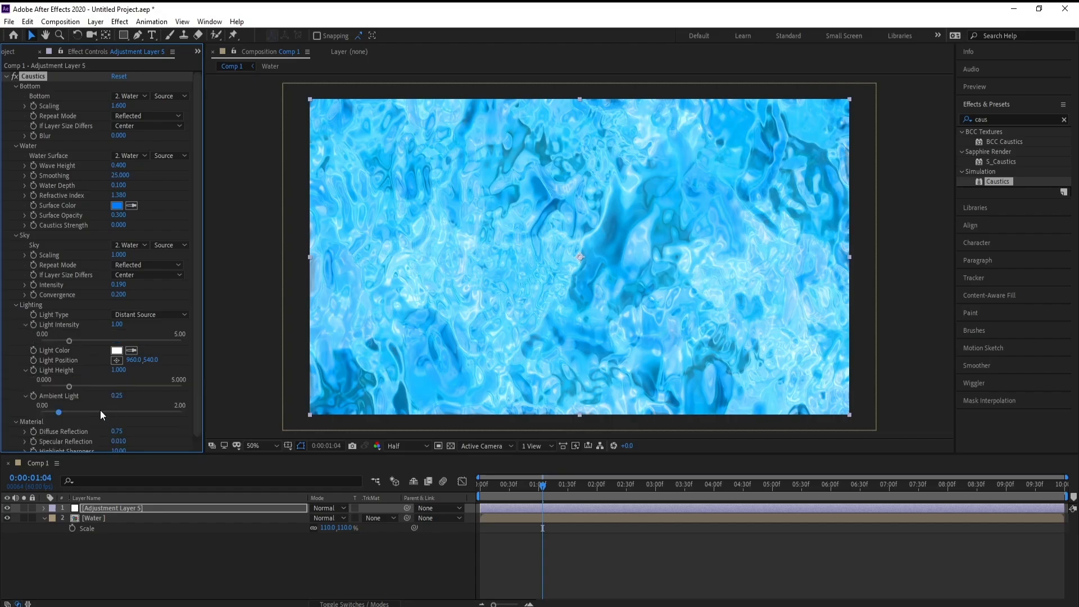
left_click(14, 305)
left_click(15, 315)
left_click(551, 479)
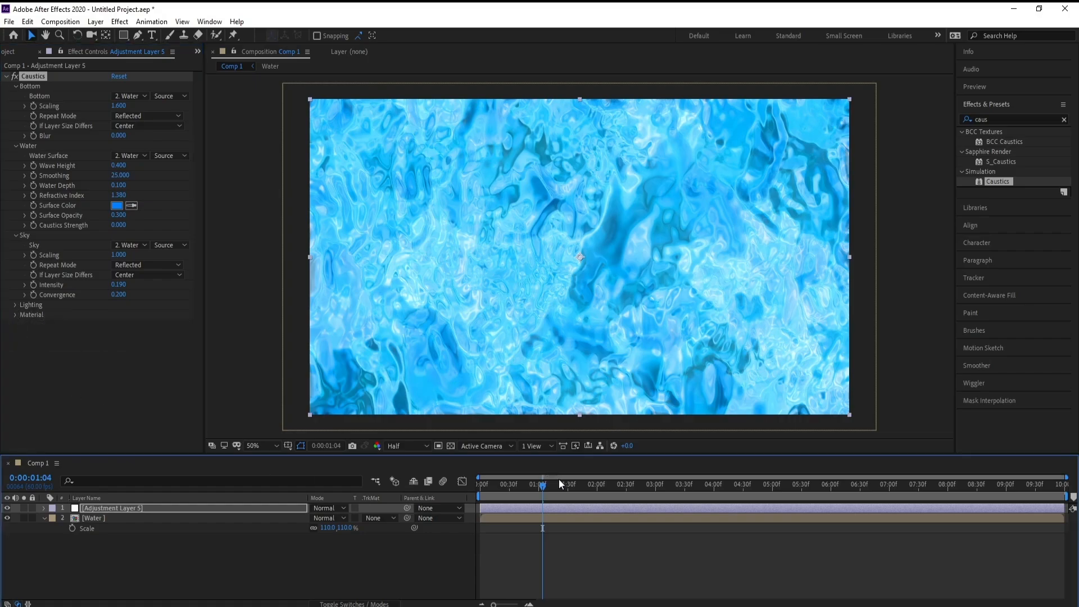